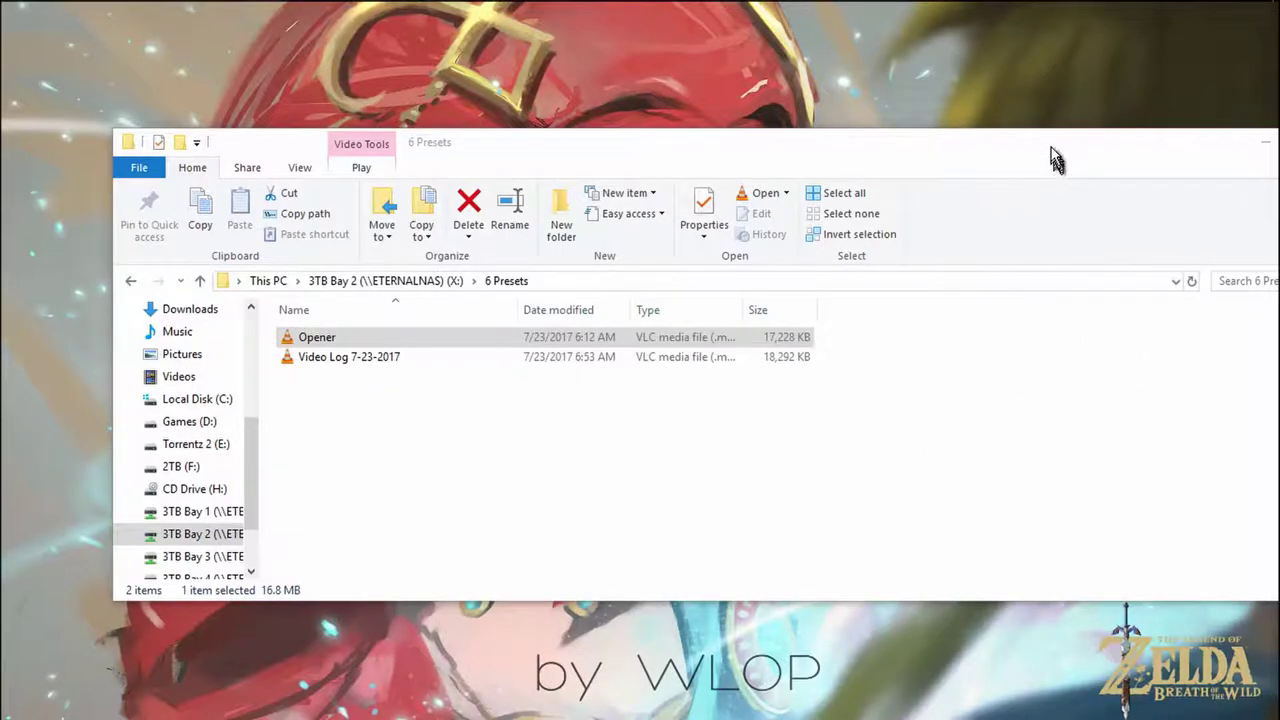
# Step: Minimize the 6 Presets folder window and switch to the Opera browser window with the OBS Project website
pyautogui.moveTo(1052, 148); pyautogui.dragTo(743, 158)
pyautogui.click(957, 152)
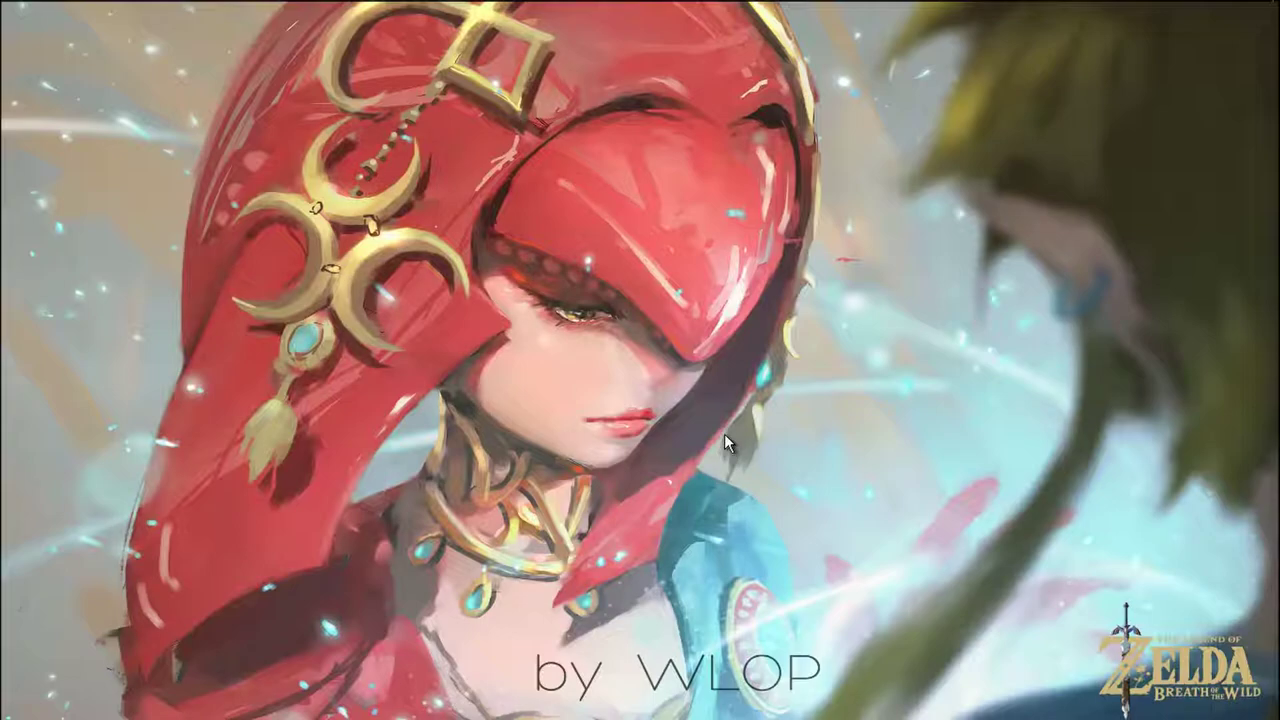
pyautogui.moveTo(480, 8)
pyautogui.click(708, 18)
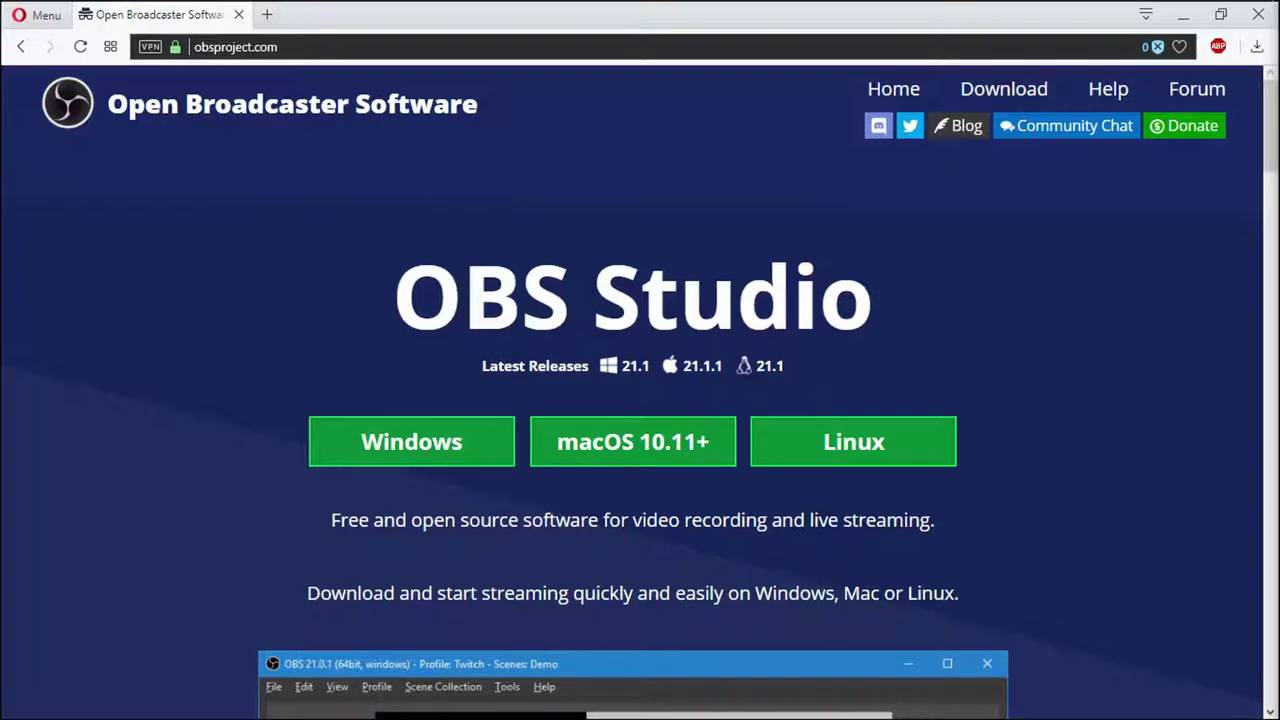
# Step: Open Task Manager maximized, examine the CPU and memory use of the running processes, and minimize it
pyautogui.hotkey('ctrl', 'shift', 'Escape')
pyautogui.moveTo(814, 106); pyautogui.dragTo(583, 40)
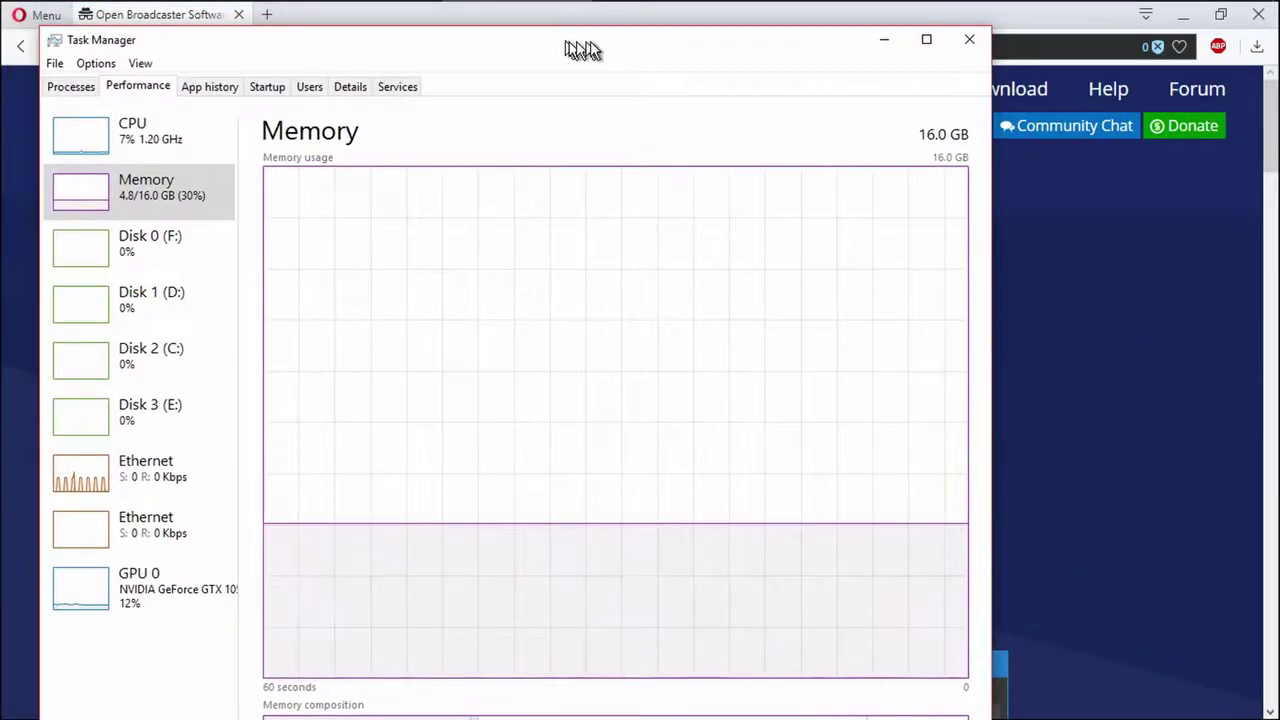
pyautogui.doubleClick(583, 40)
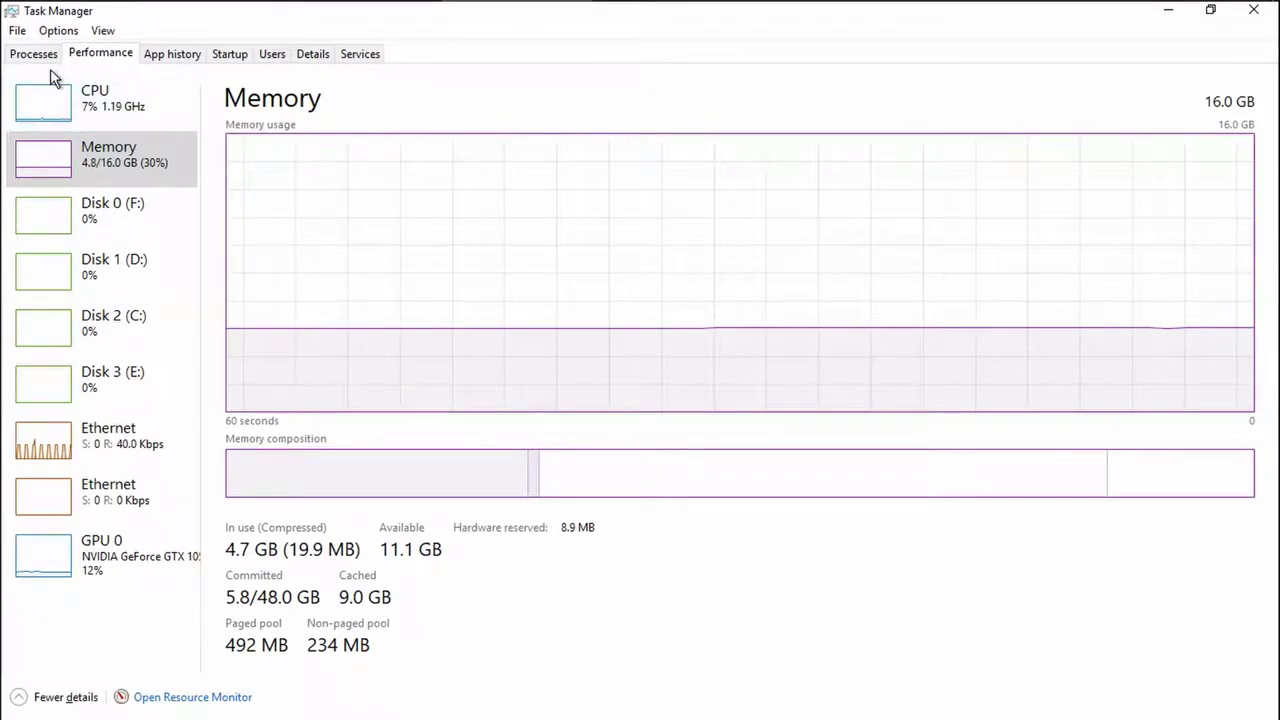
pyautogui.click(41, 52)
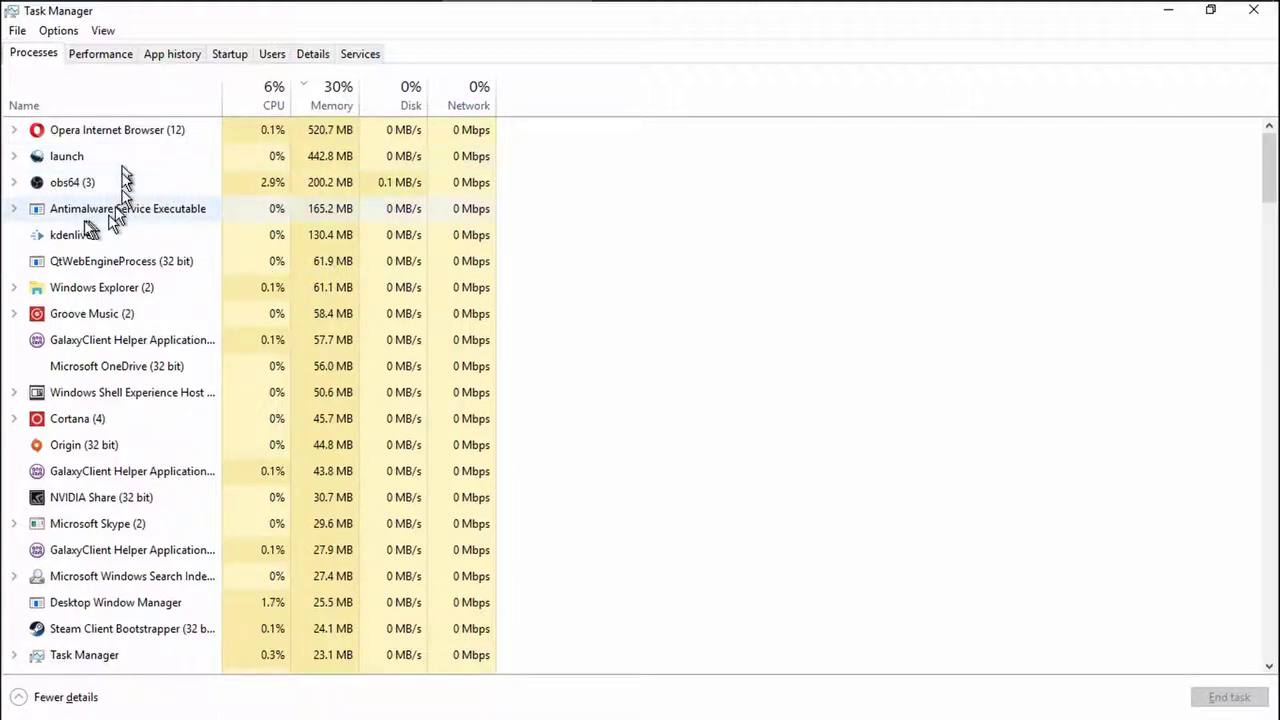
pyautogui.moveTo(307, 8)
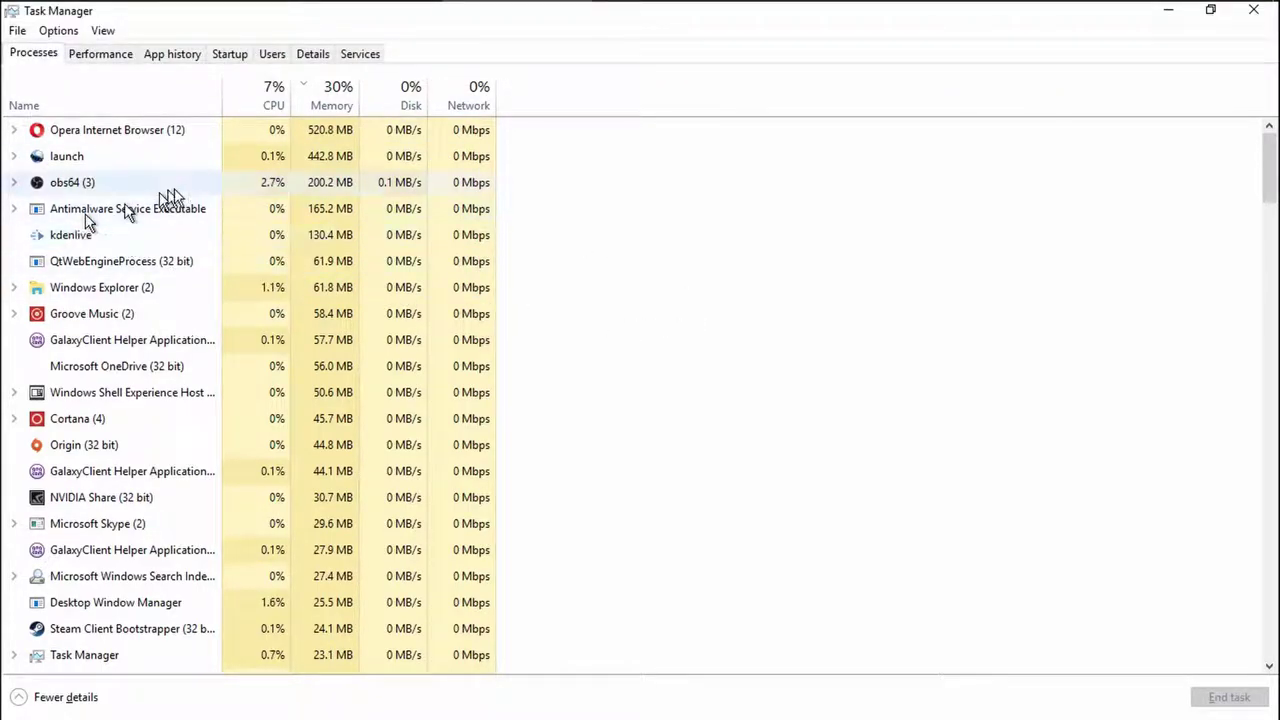
pyautogui.click(1168, 11)
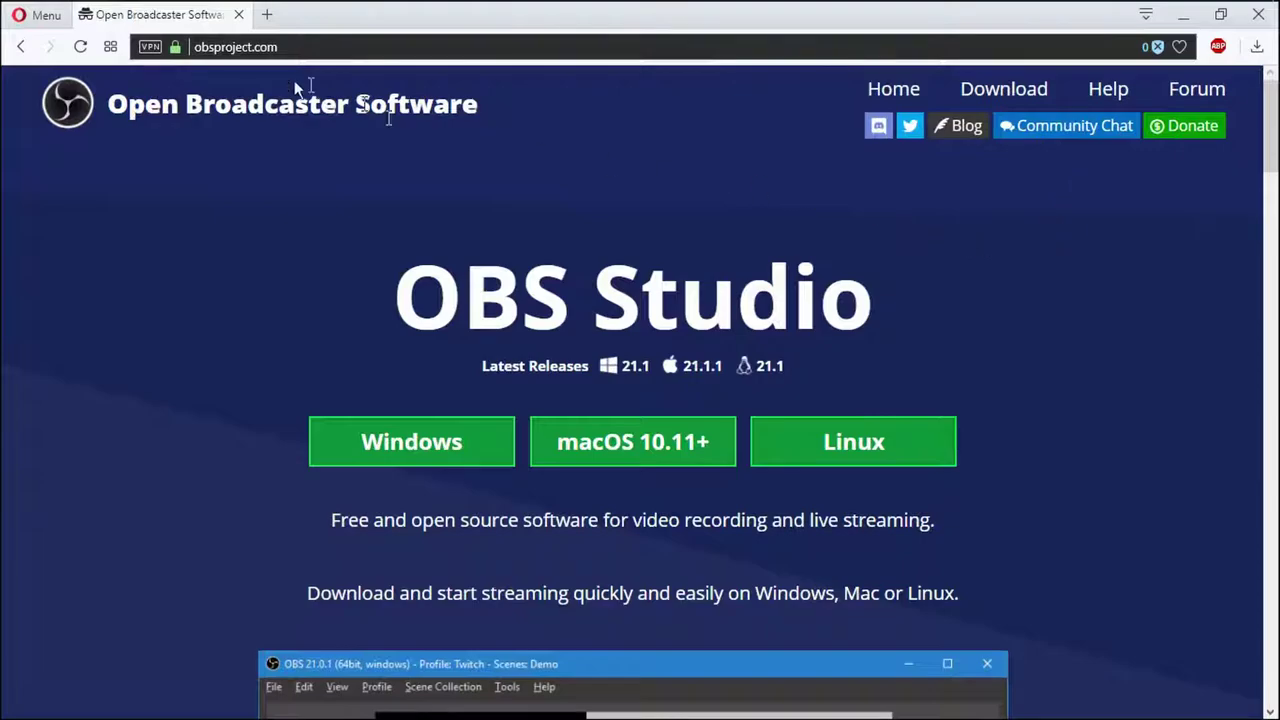
# Step: Search Google for "open source video editors" in a new browser tab
pyautogui.click(266, 14)
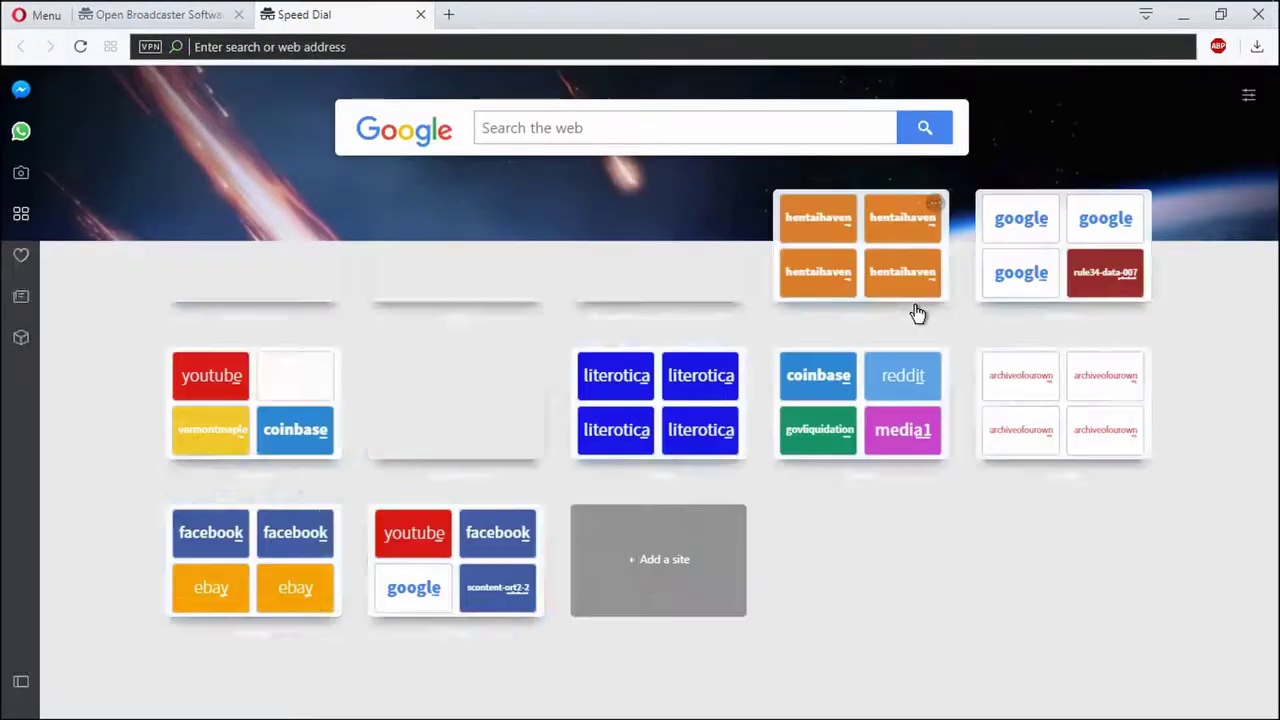
pyautogui.write('opensou')
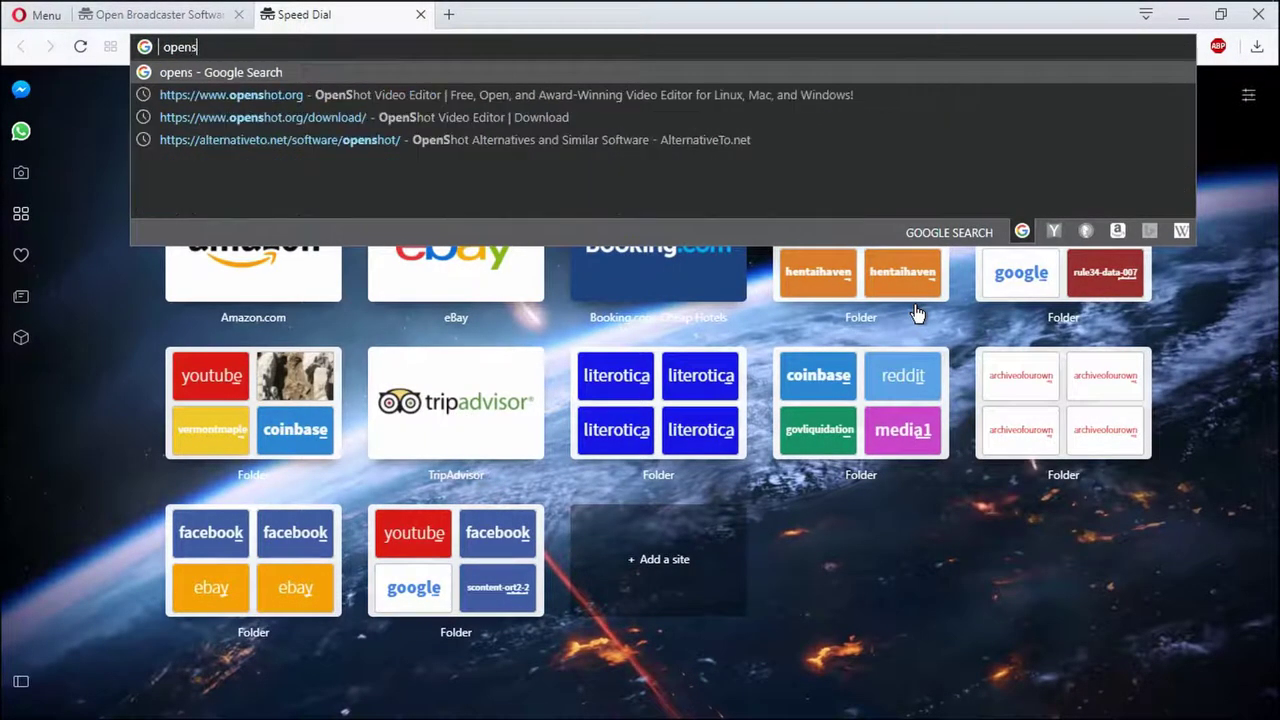
pyautogui.press('BackSpace')
pyautogui.press('BackSpace')
pyautogui.press('BackSpace')
pyautogui.write('source ')
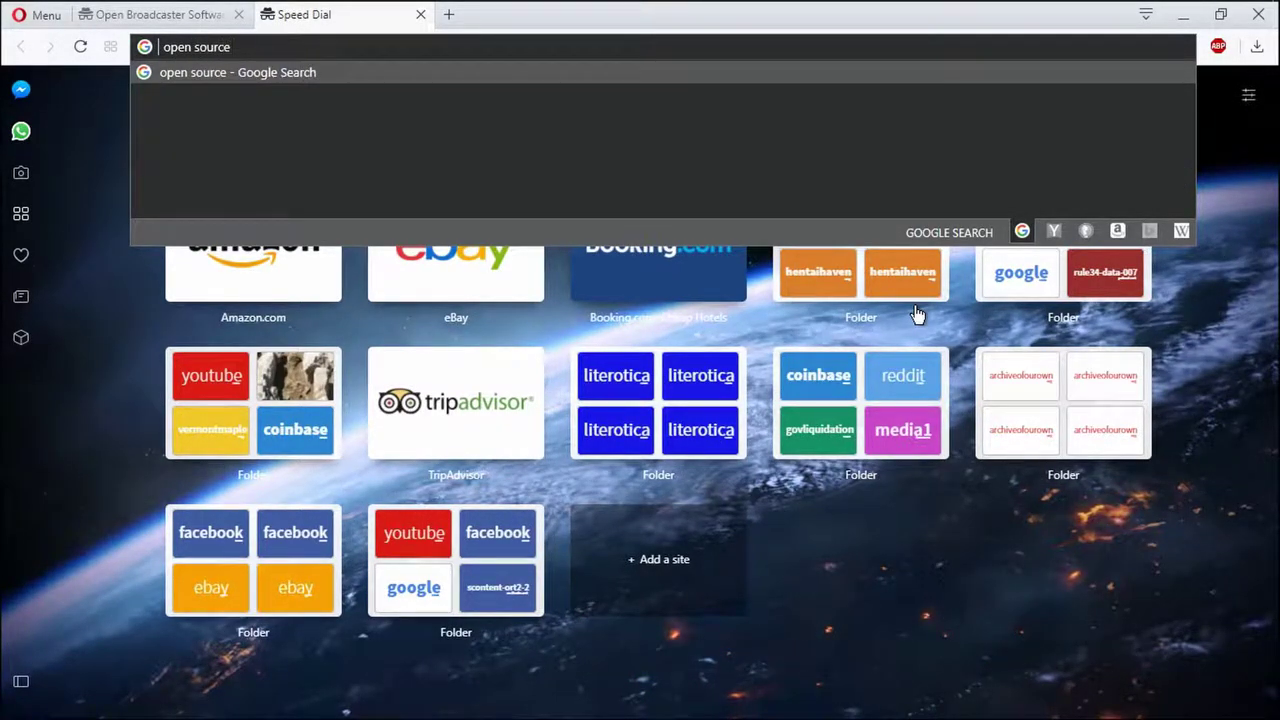
pyautogui.write('video editors')
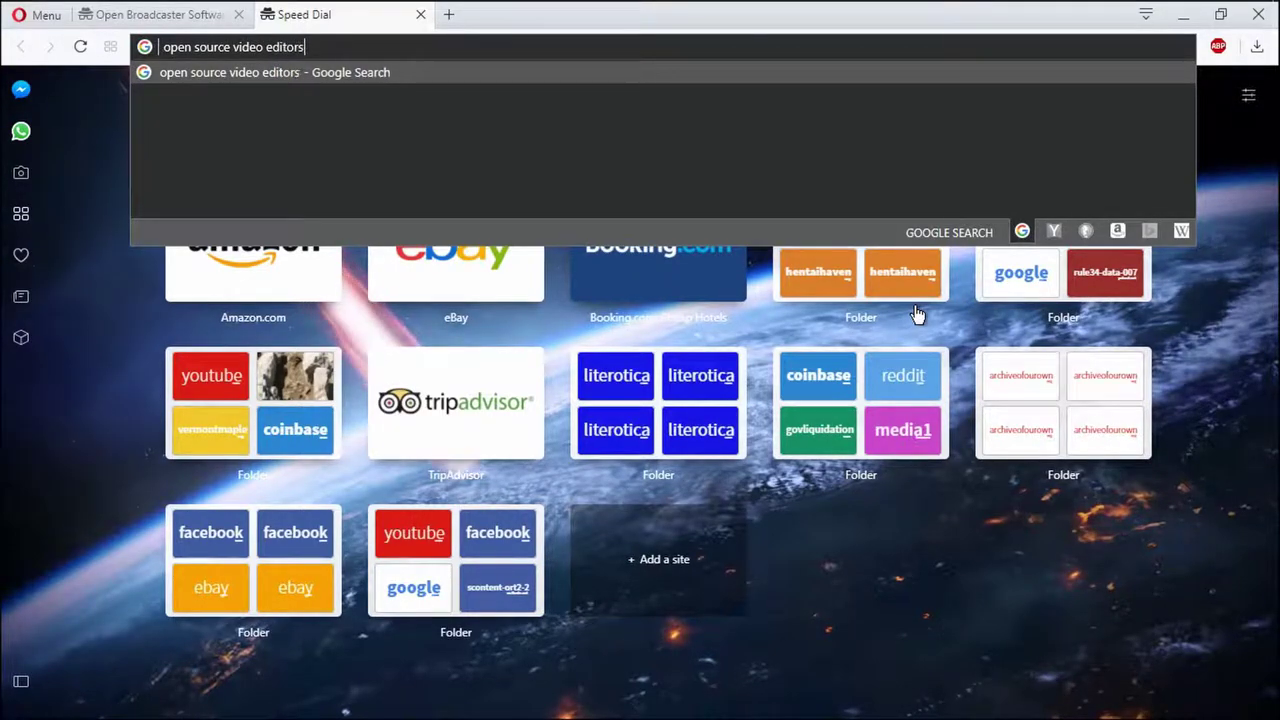
pyautogui.press('Return')
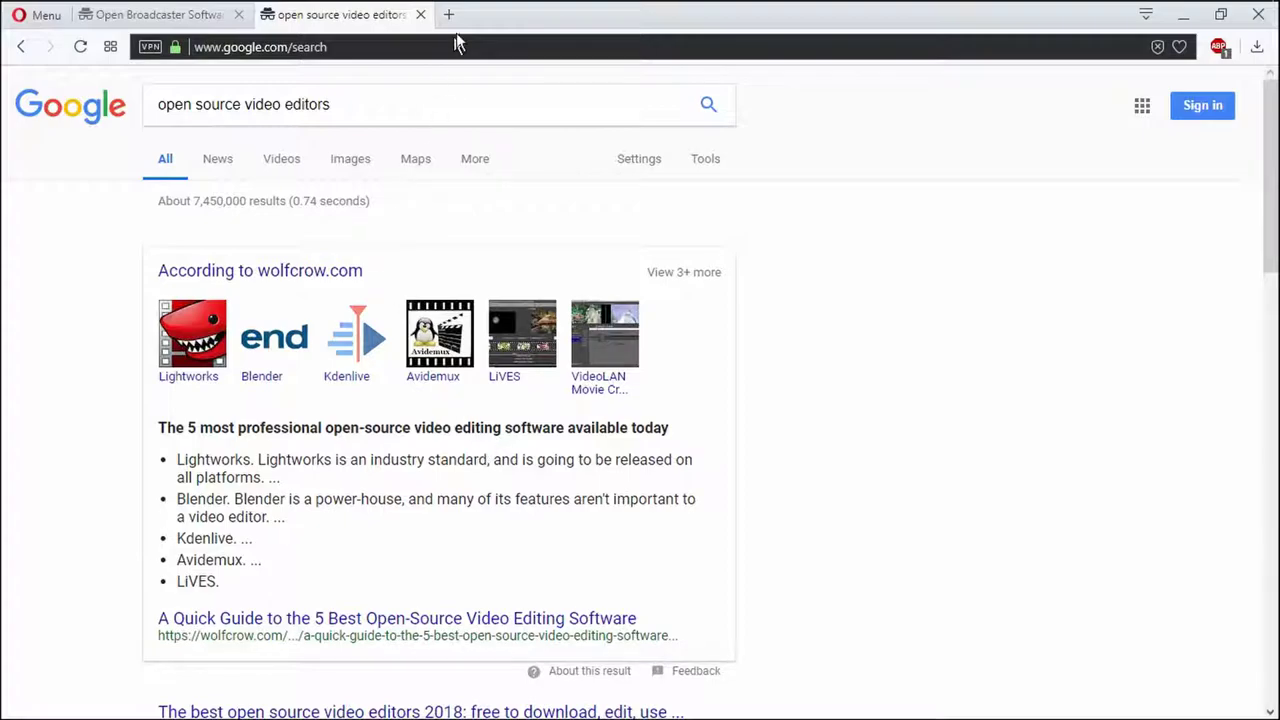
# Step: Switch to Filmora, open the recent project Misadventures with Outer Tie Rods.wve, and return to the Opera browser
pyautogui.moveTo(477, 5)
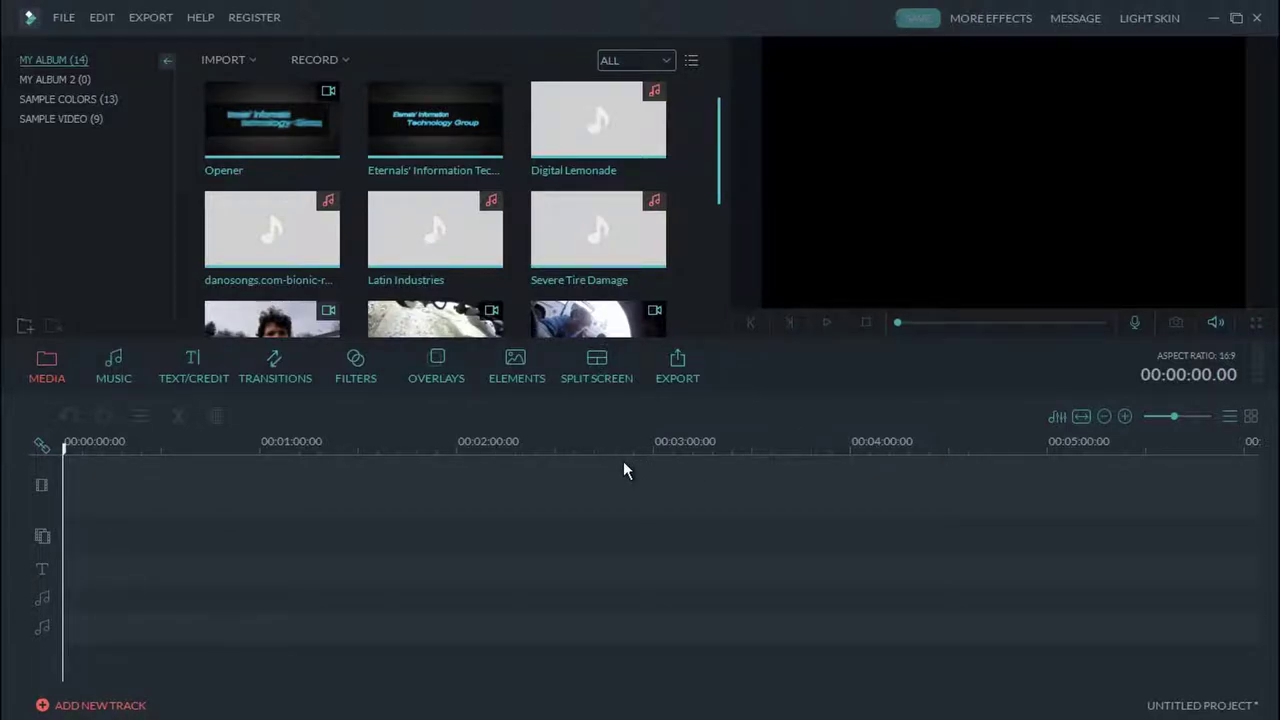
pyautogui.click(68, 22)
pyautogui.moveTo(62, 84)
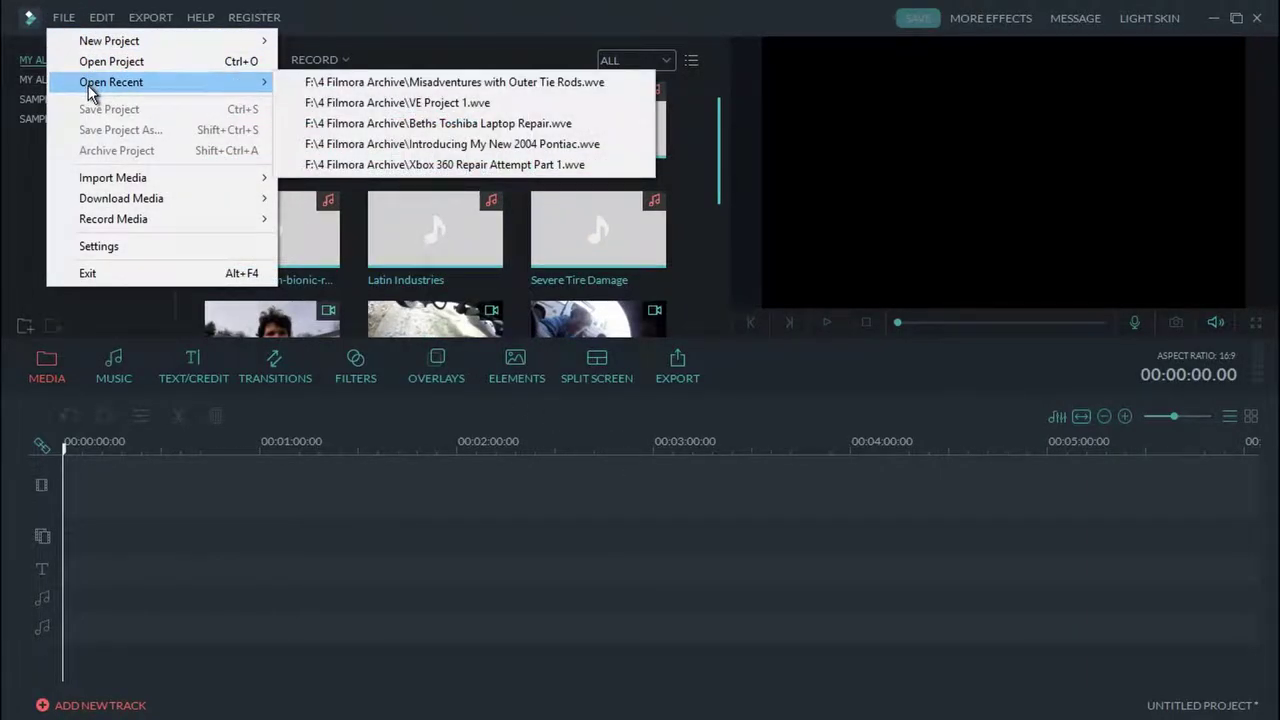
pyautogui.click(408, 84)
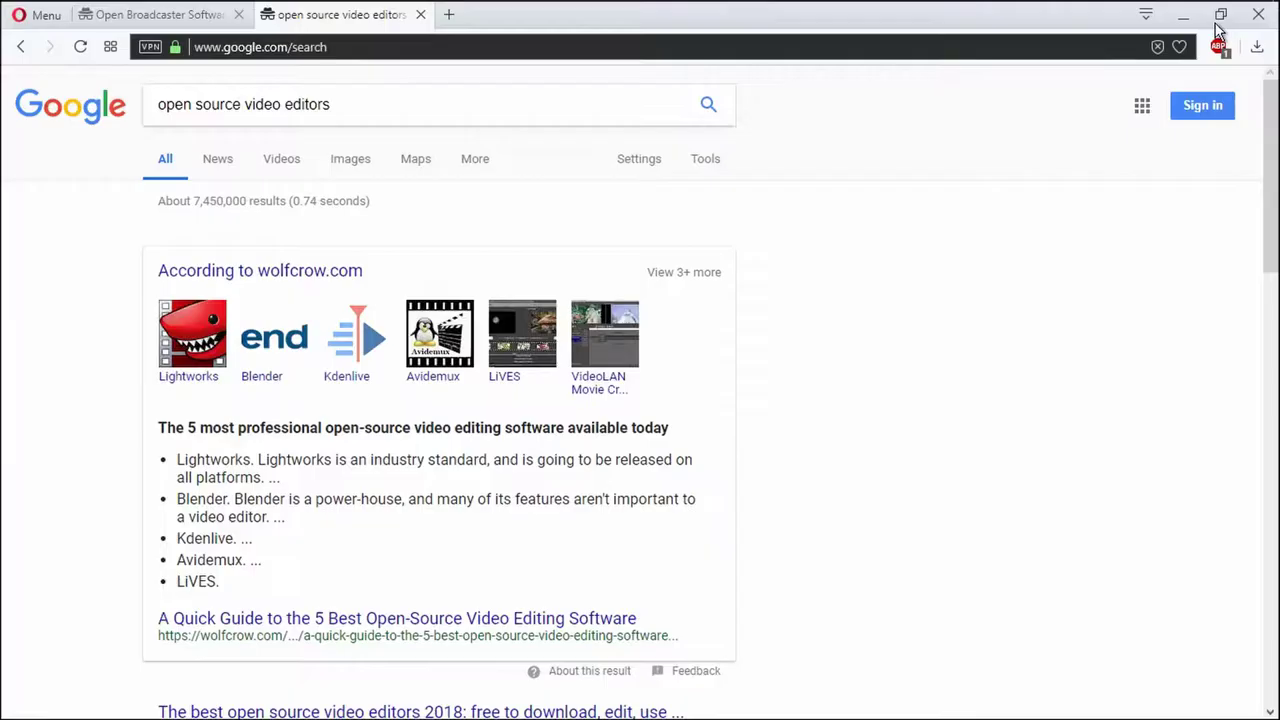
pyautogui.click(1213, 18)
pyautogui.moveTo(1279, 118); pyautogui.dragTo(1279, 45)
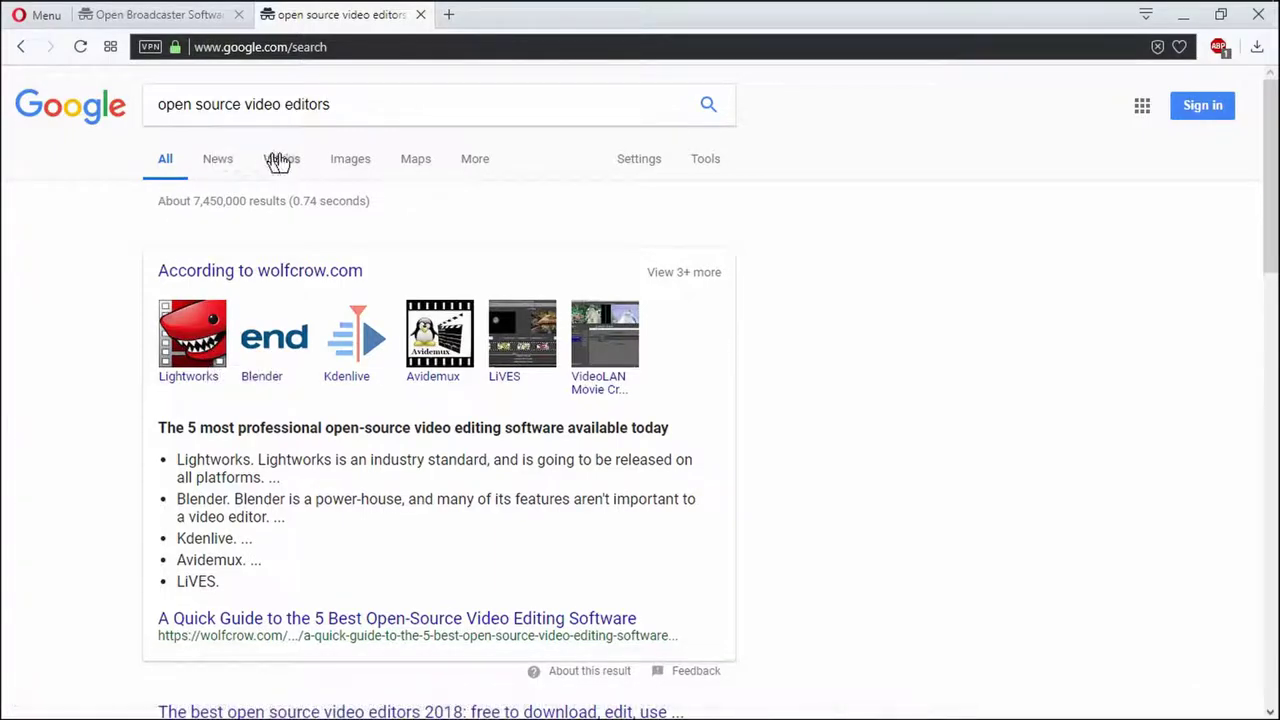
# Step: Replace the Google query with "filmora open source alternatives" and run the search
pyautogui.tripleClick(380, 104)
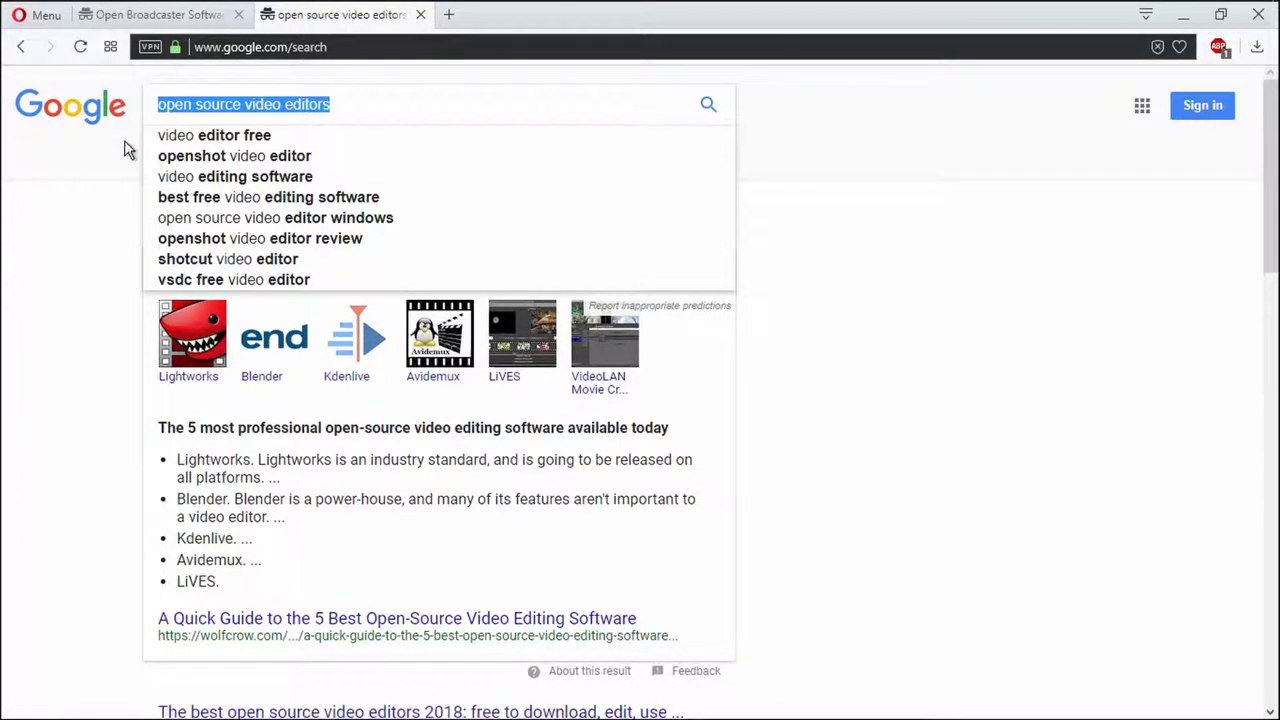
pyautogui.write('filmora open source')
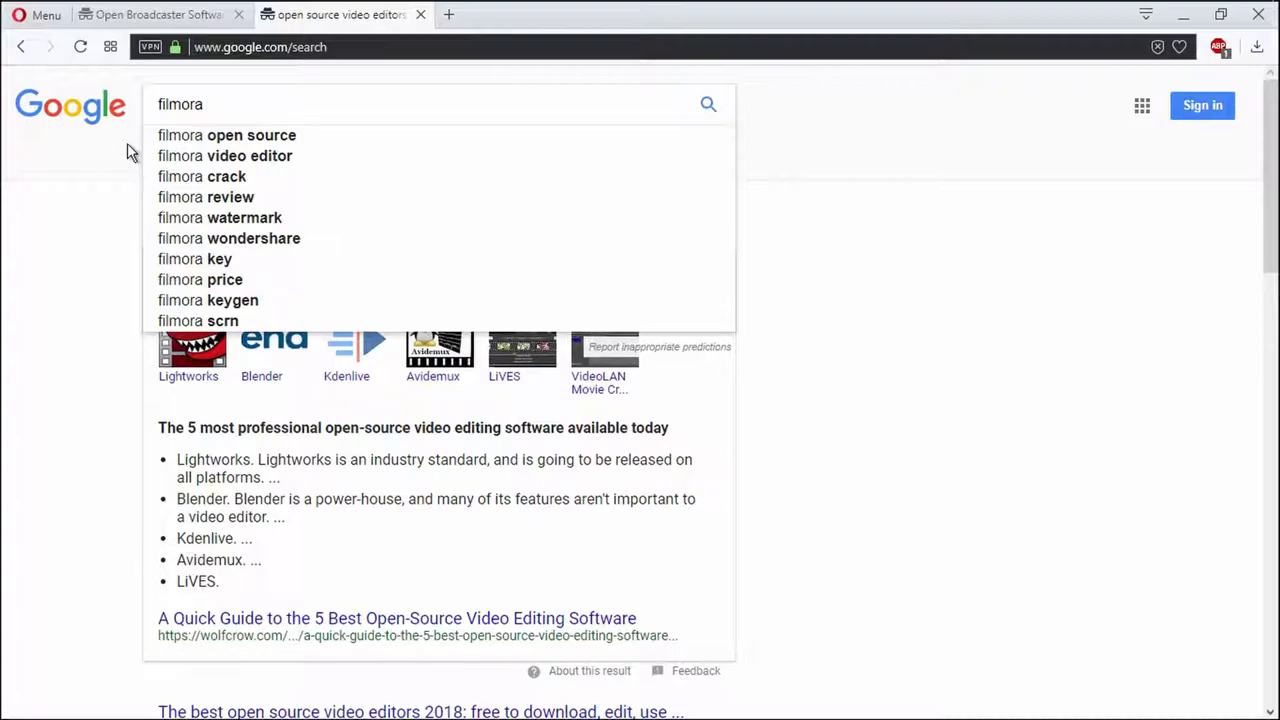
pyautogui.press('Down')
pyautogui.write('alk')
pyautogui.press('BackSpace')
pyautogui.press('BackSpace')
pyautogui.write('lter')
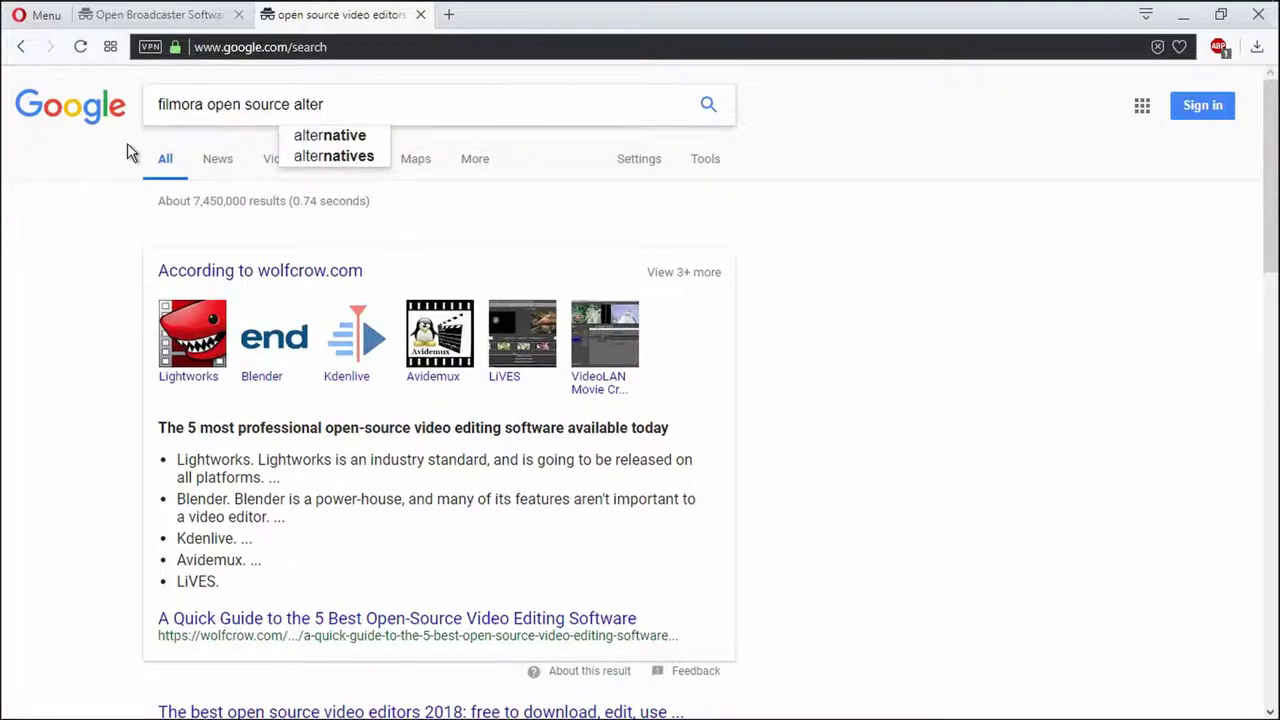
pyautogui.press('Down')
pyautogui.press('Down')
pyautogui.press('Return')
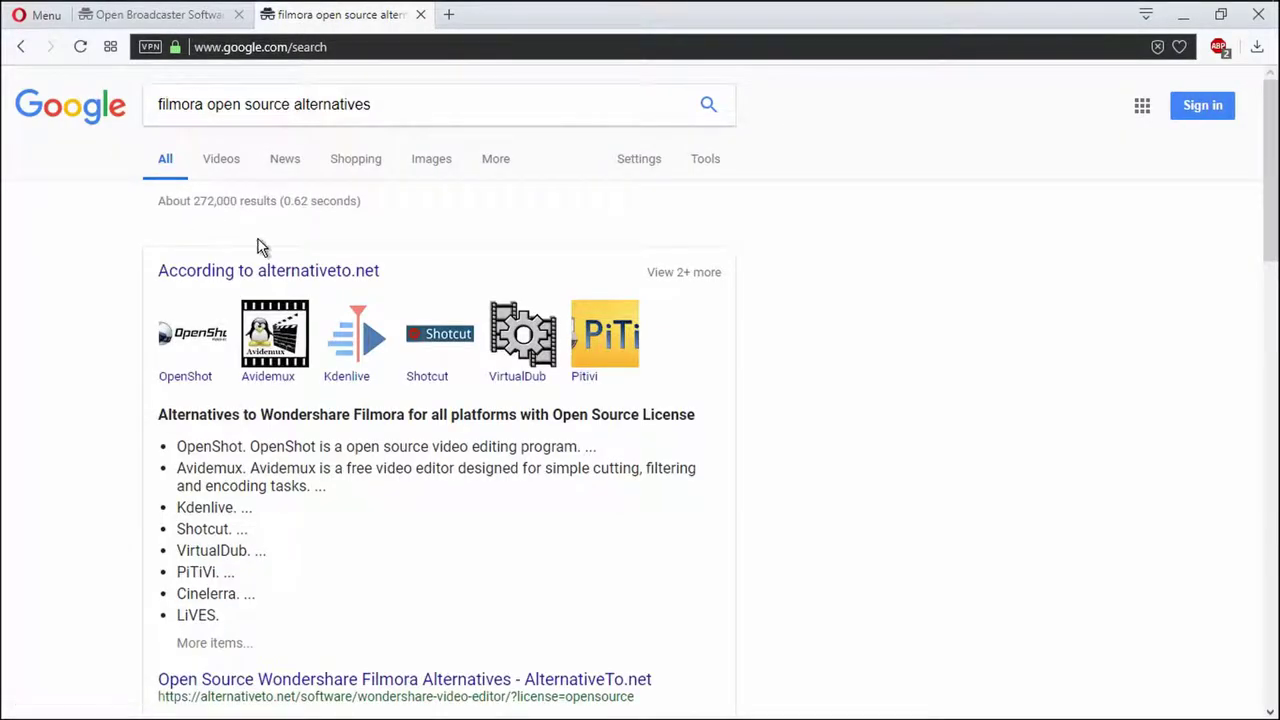
# Step: Open the alternativeto.net list of open source Wondershare Filmora alternatives and find the Kdenlive entry
pyautogui.click(255, 278)
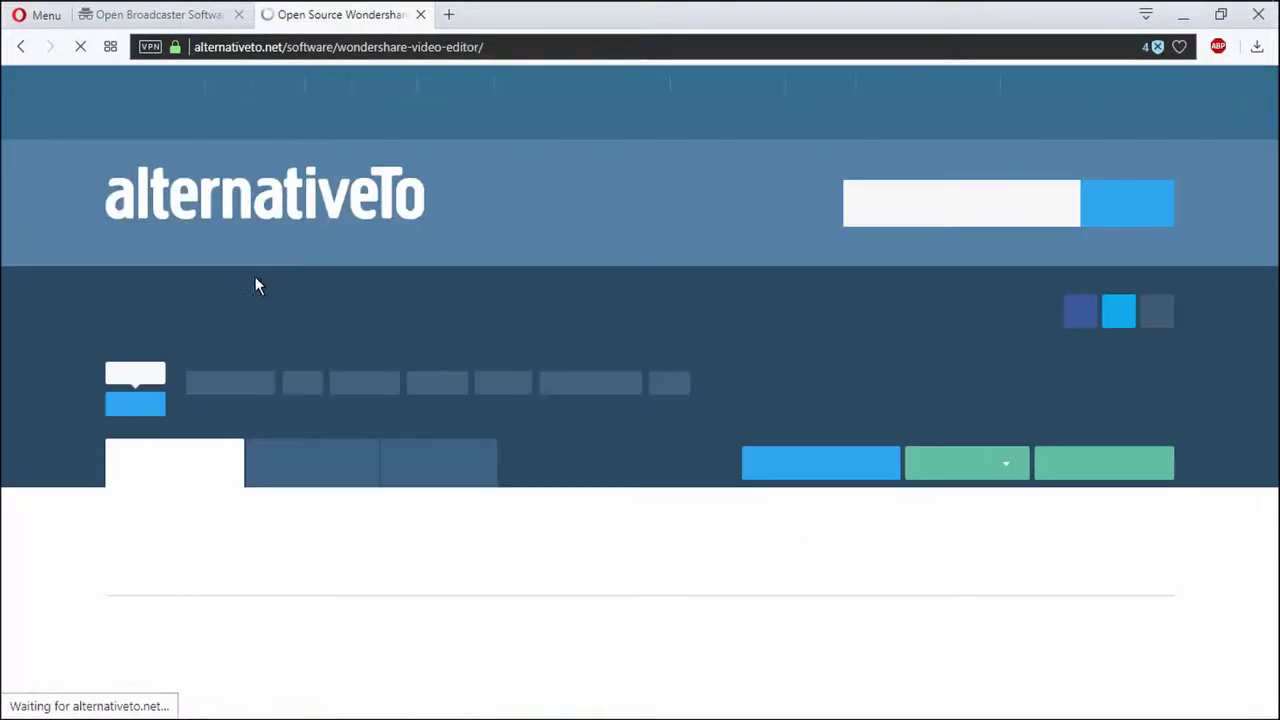
pyautogui.scroll(-5, 337, 315)
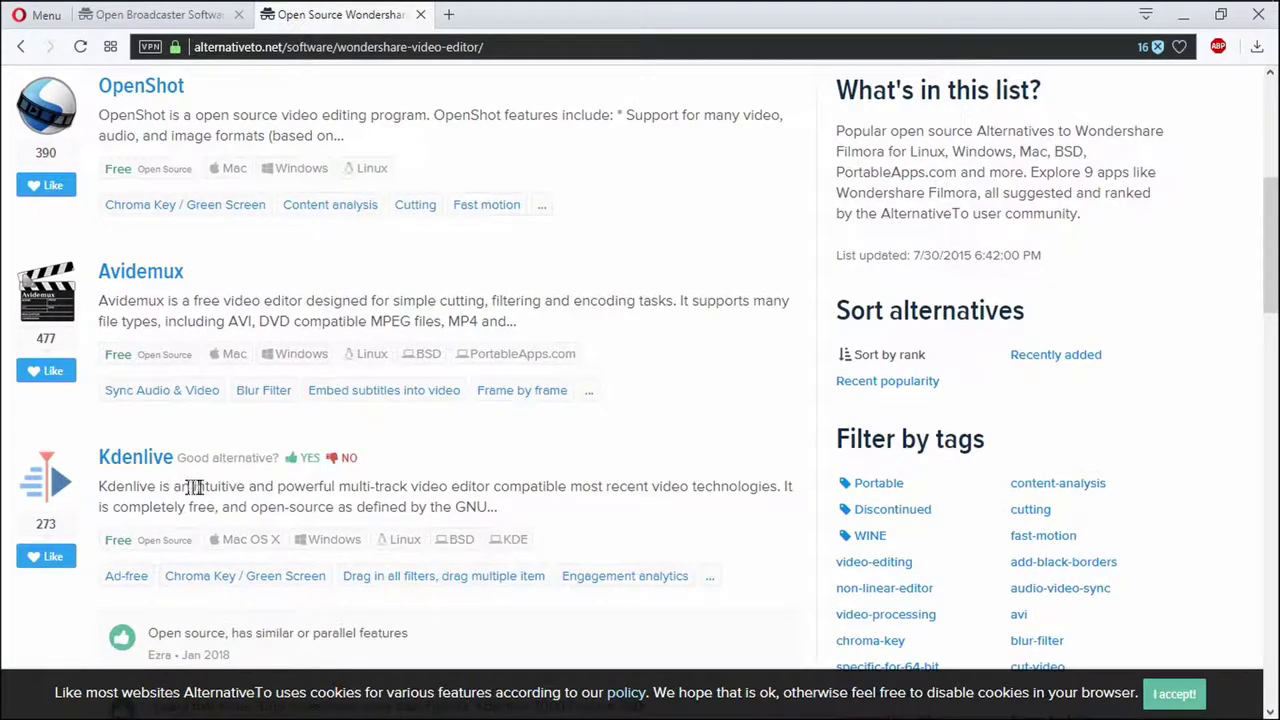
# Step: Launch Kdenlive
pyautogui.moveTo(300, 2)
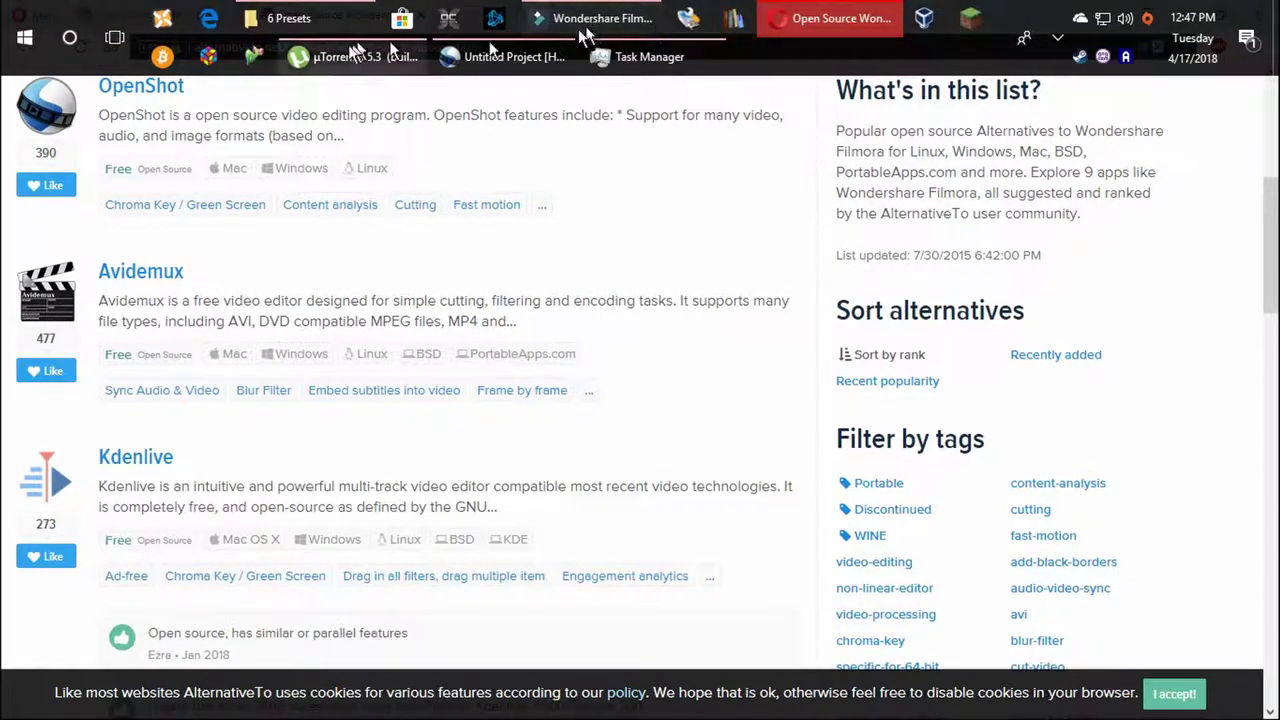
pyautogui.click(25, 37)
pyautogui.click(983, 593)
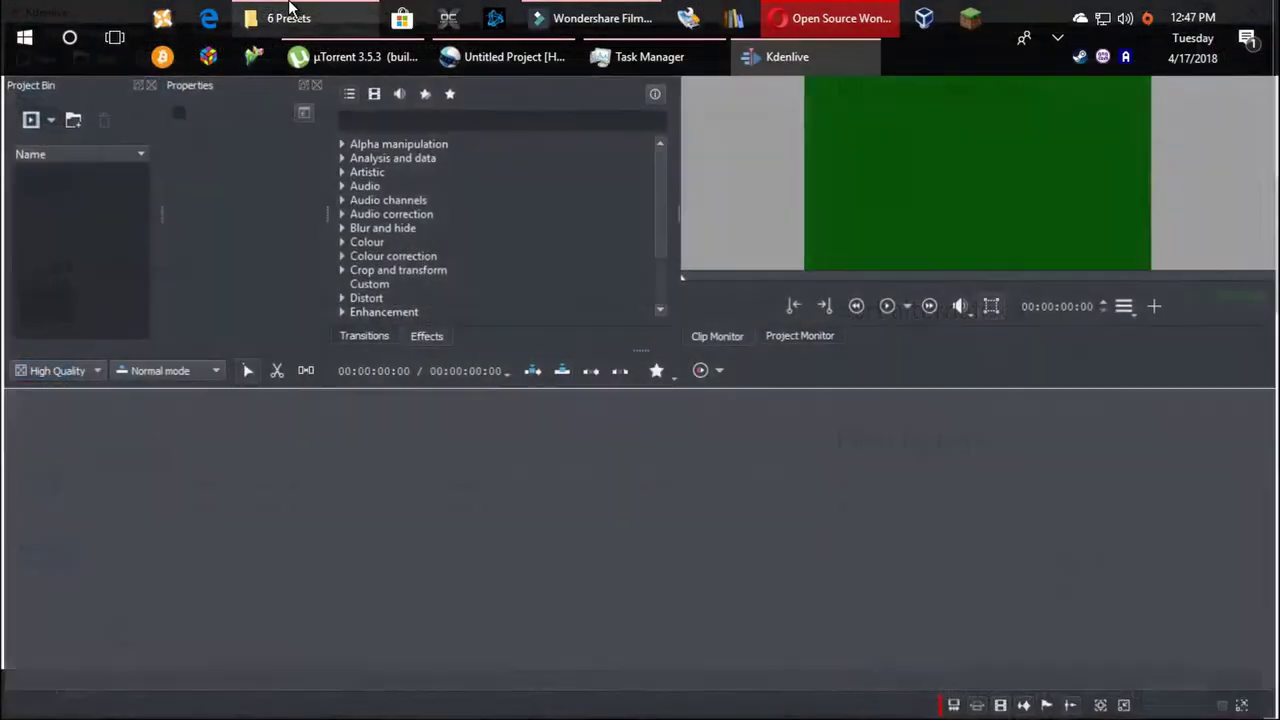
# Step: Import the Opener video from the 6 Presets folder into Kdenlive's project bin and minimize the folder window
pyautogui.click(290, 10)
pyautogui.moveTo(425, 145); pyautogui.dragTo(930, 231)
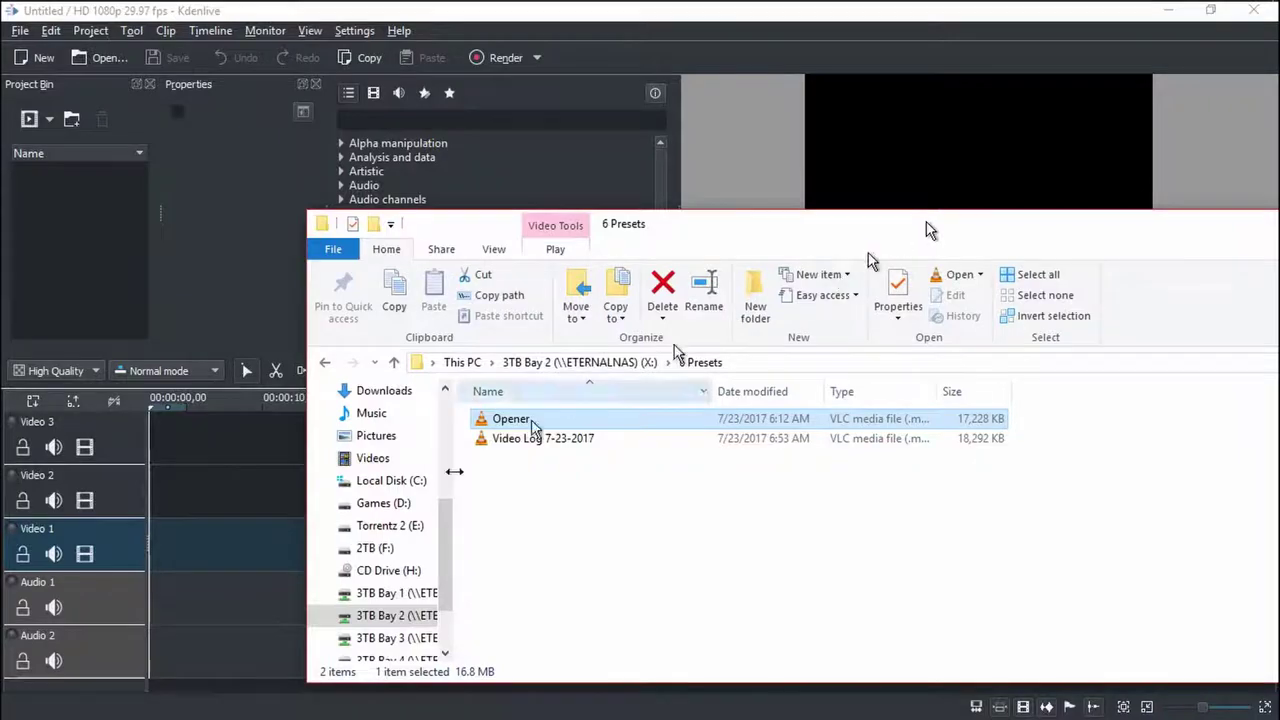
pyautogui.moveTo(495, 422); pyautogui.dragTo(72, 262)
pyautogui.moveTo(789, 240); pyautogui.dragTo(815, 566)
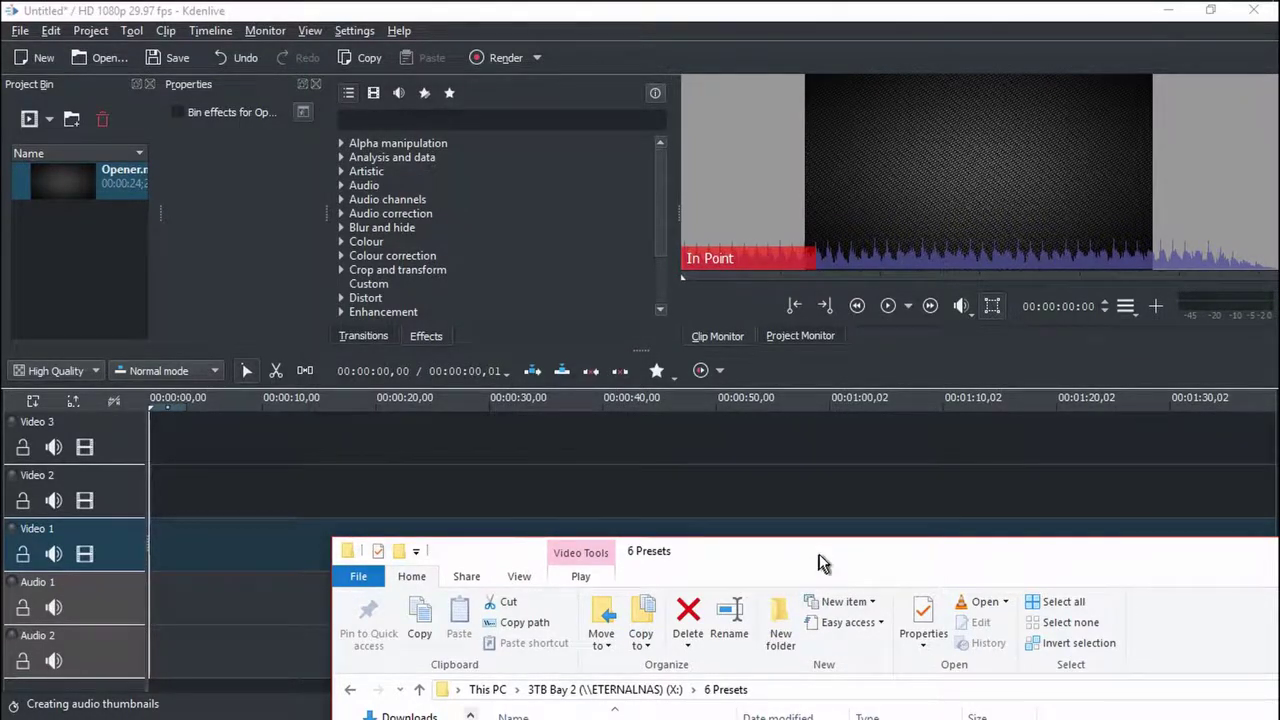
pyautogui.moveTo(823, 559); pyautogui.dragTo(460, 462)
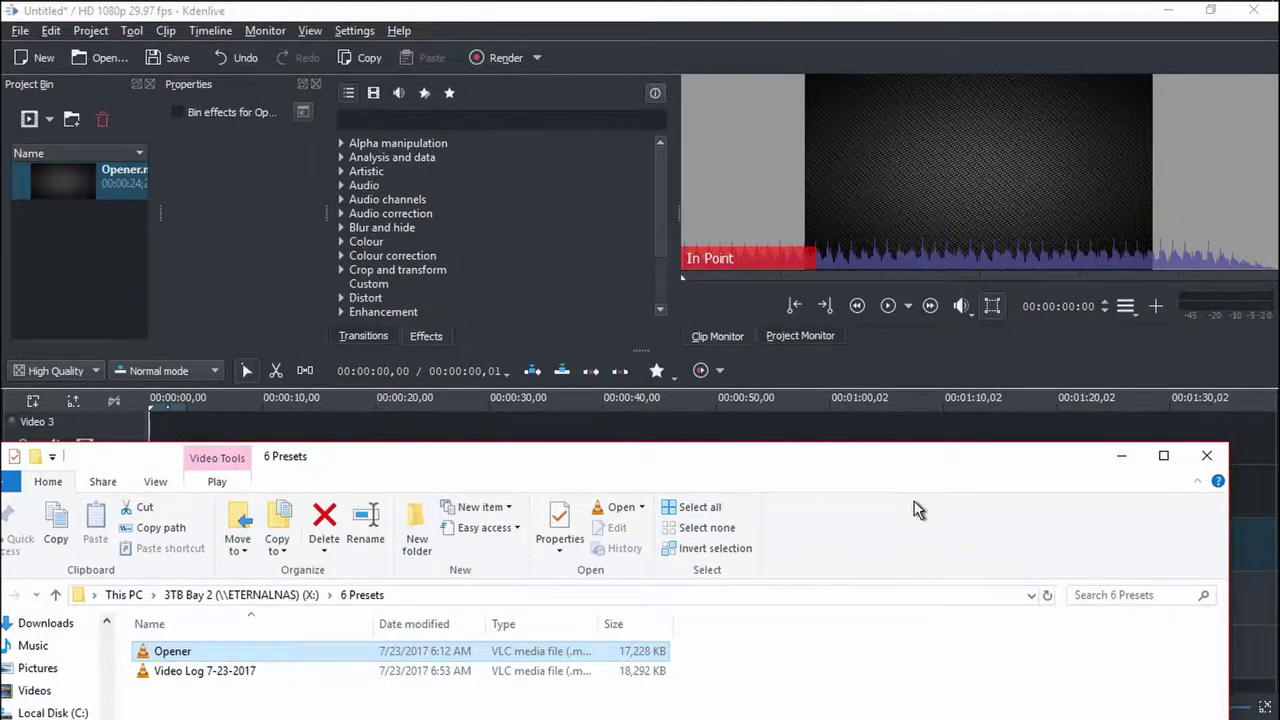
pyautogui.click(1122, 456)
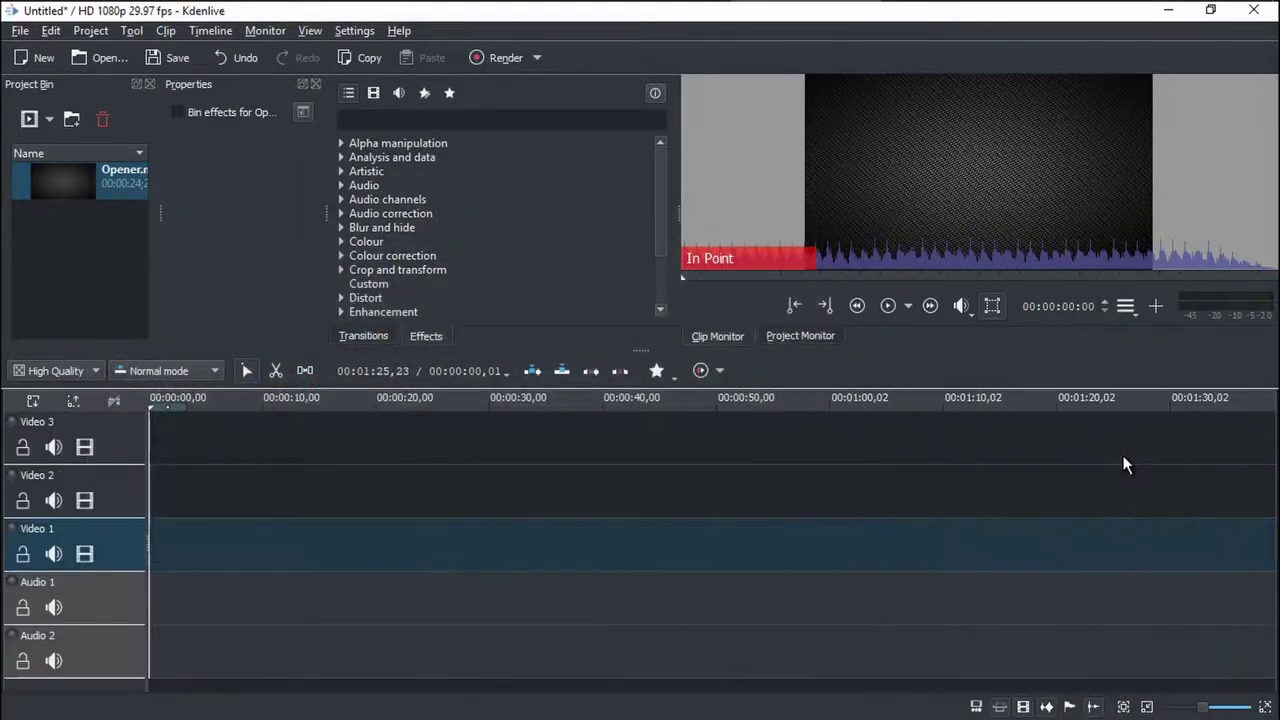
# Step: Place the Opener clip at the start of the Video 1 track and play it in the monitor at reduced volume
pyautogui.moveTo(620, 5)
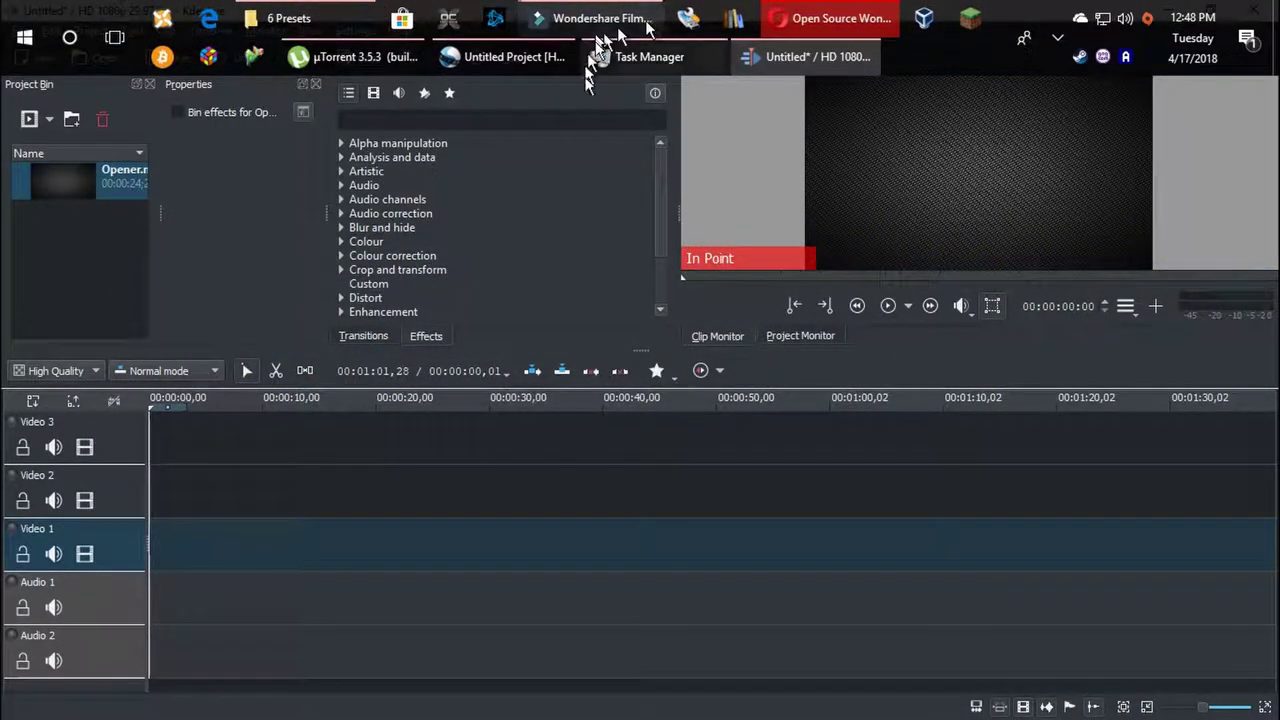
pyautogui.moveTo(40, 186); pyautogui.dragTo(154, 533)
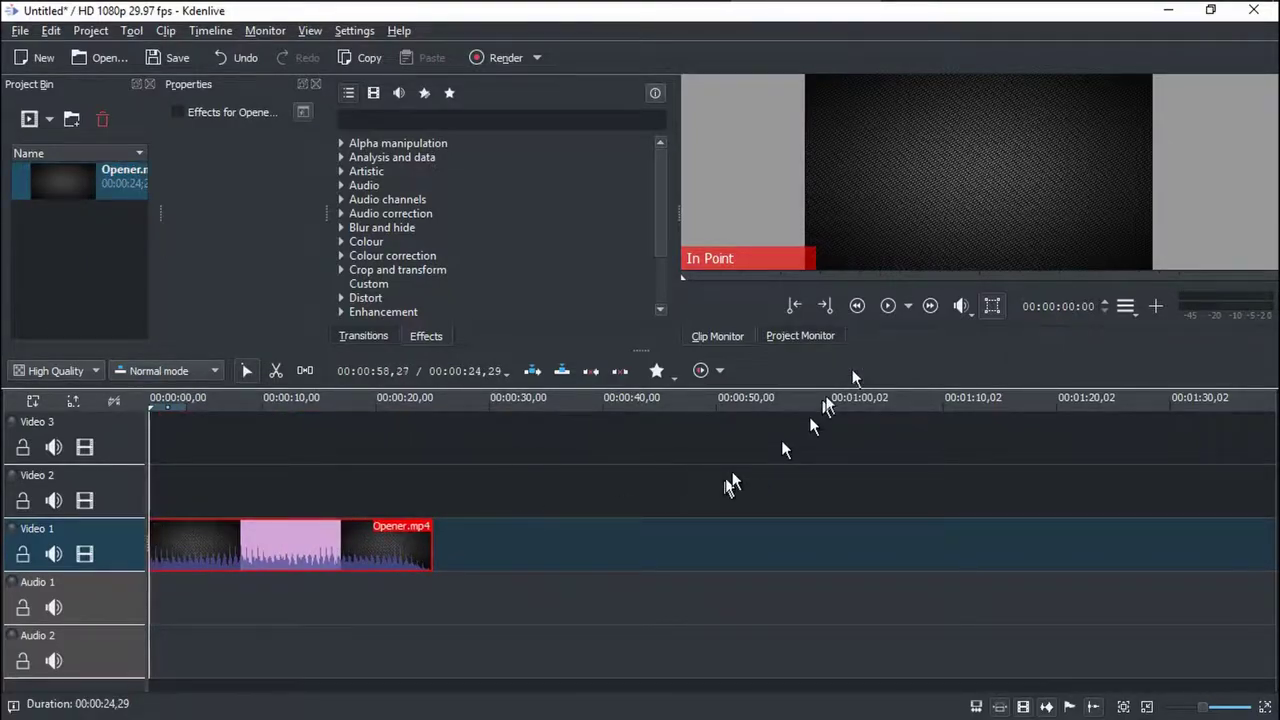
pyautogui.click(879, 309)
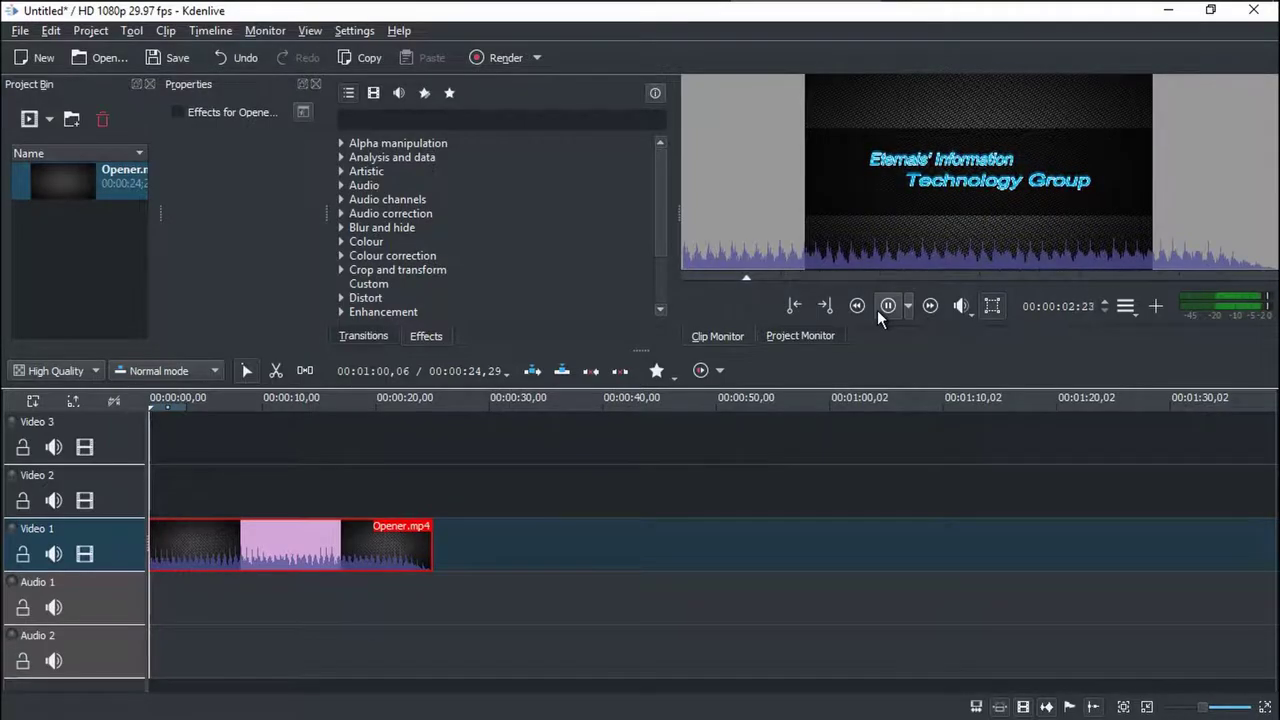
pyautogui.click(962, 307)
pyautogui.moveTo(957, 326); pyautogui.dragTo(958, 380)
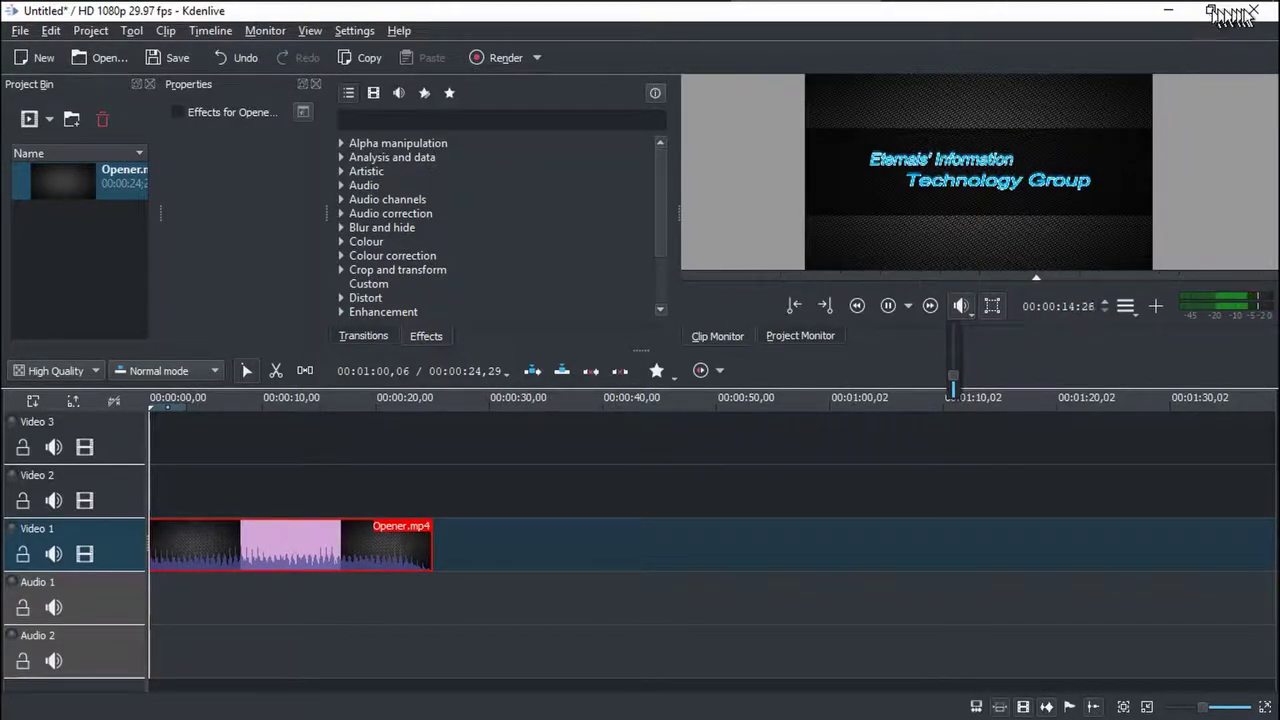
# Step: Close Kdenlive and open the Kdenlive page on AlternativeTo in the Opera browser
pyautogui.click(1254, 11)
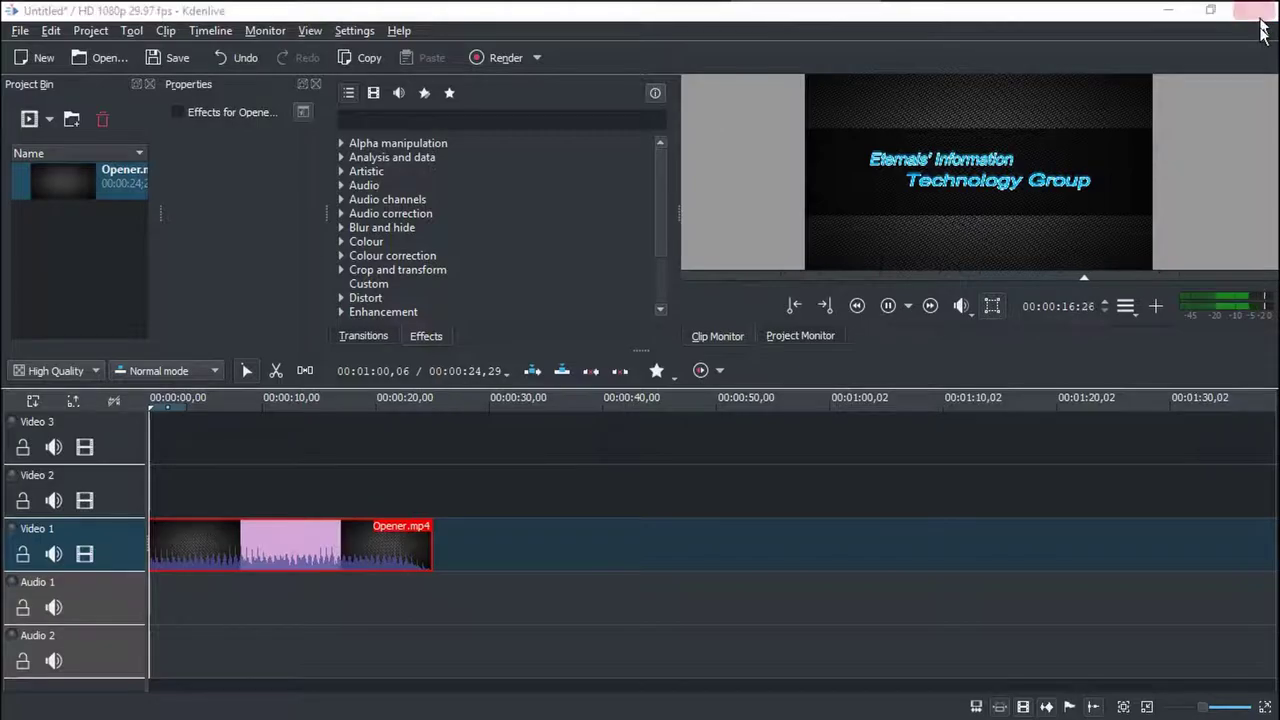
pyautogui.click(641, 394)
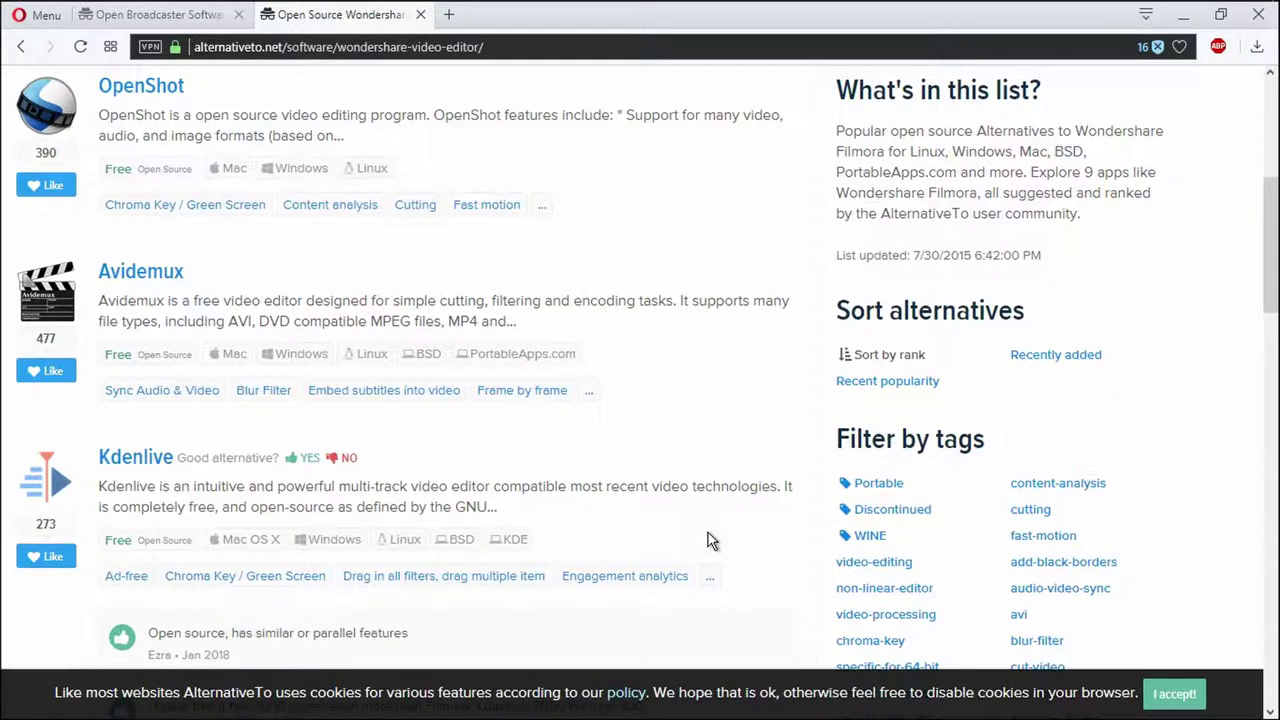
pyautogui.click(145, 457)
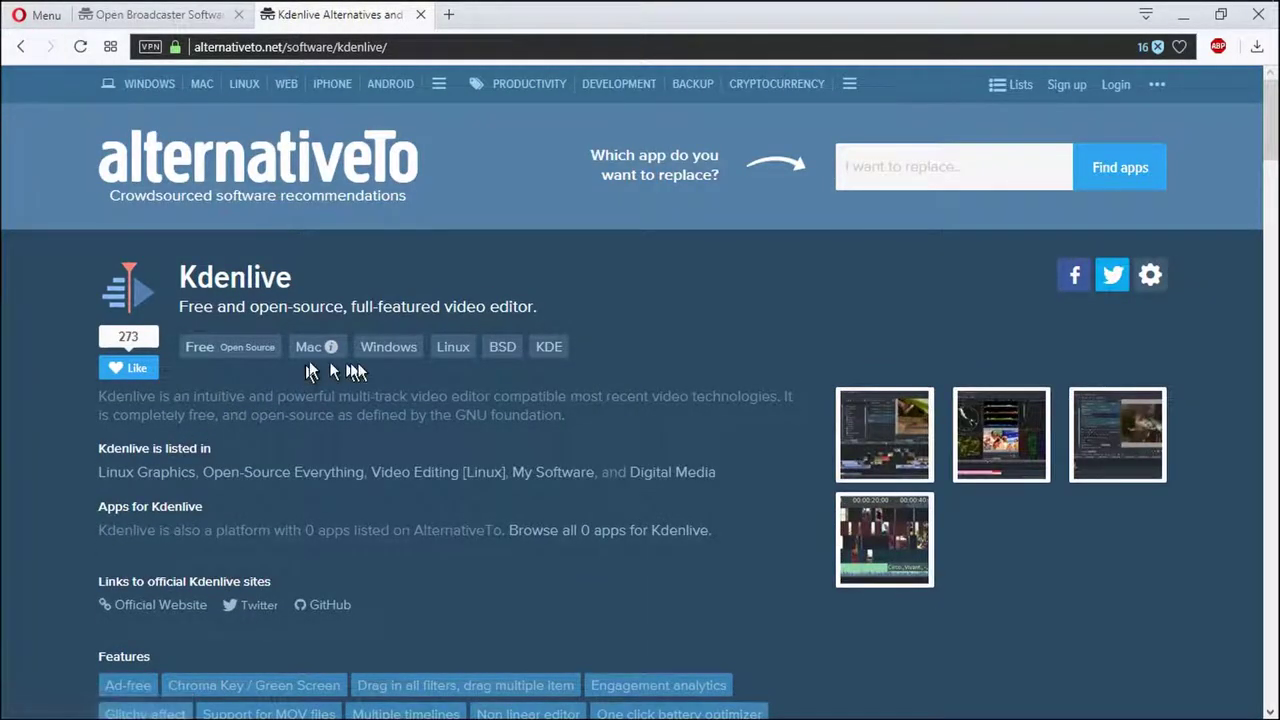
# Step: Open Kdenlive's official website in a new tab, and open the OpenShot page from the Filmora alternatives list
pyautogui.scroll(-5, 800, 412)
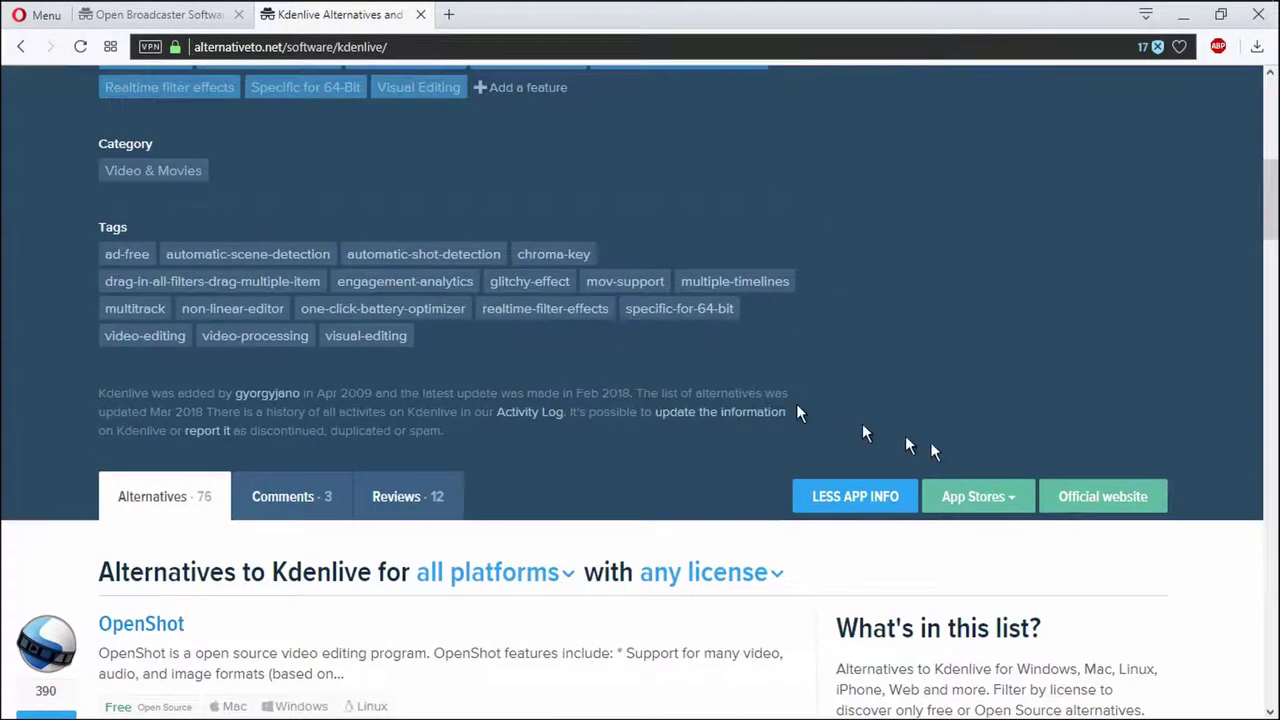
pyautogui.click(1086, 515)
pyautogui.hotkey('alt', 'Left')
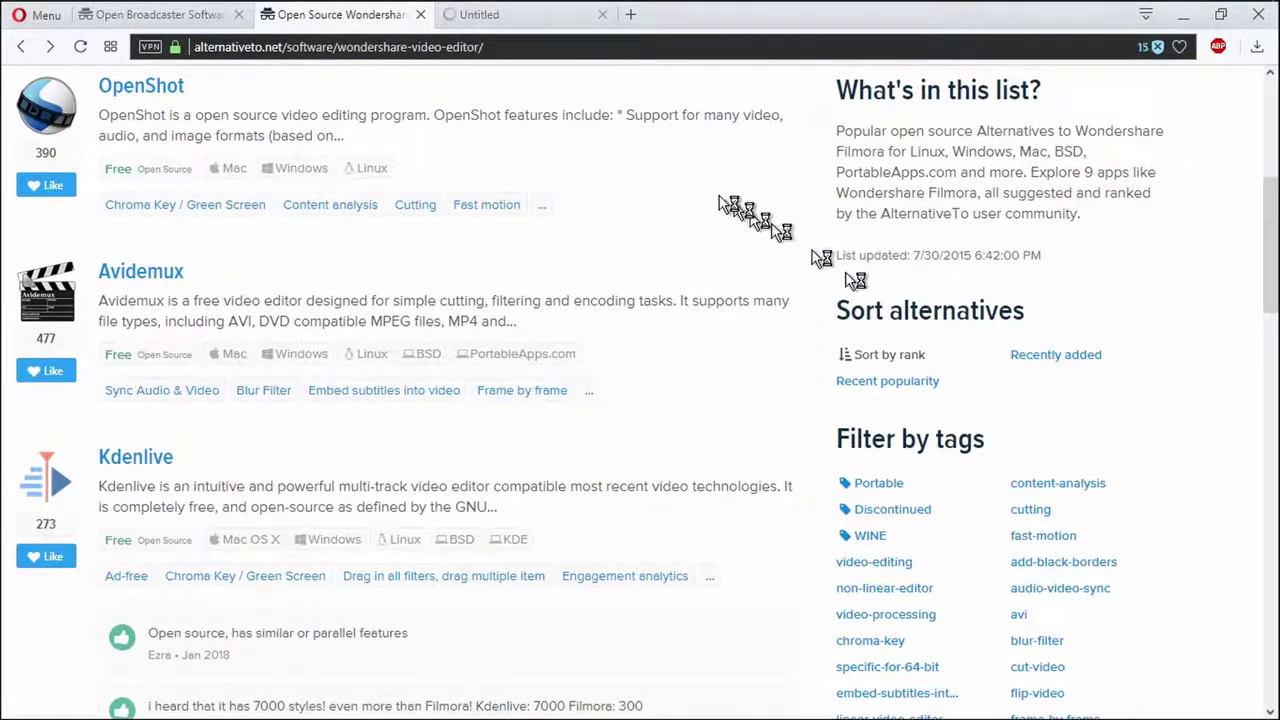
pyautogui.scroll(2, 422, 239)
pyautogui.click(133, 275)
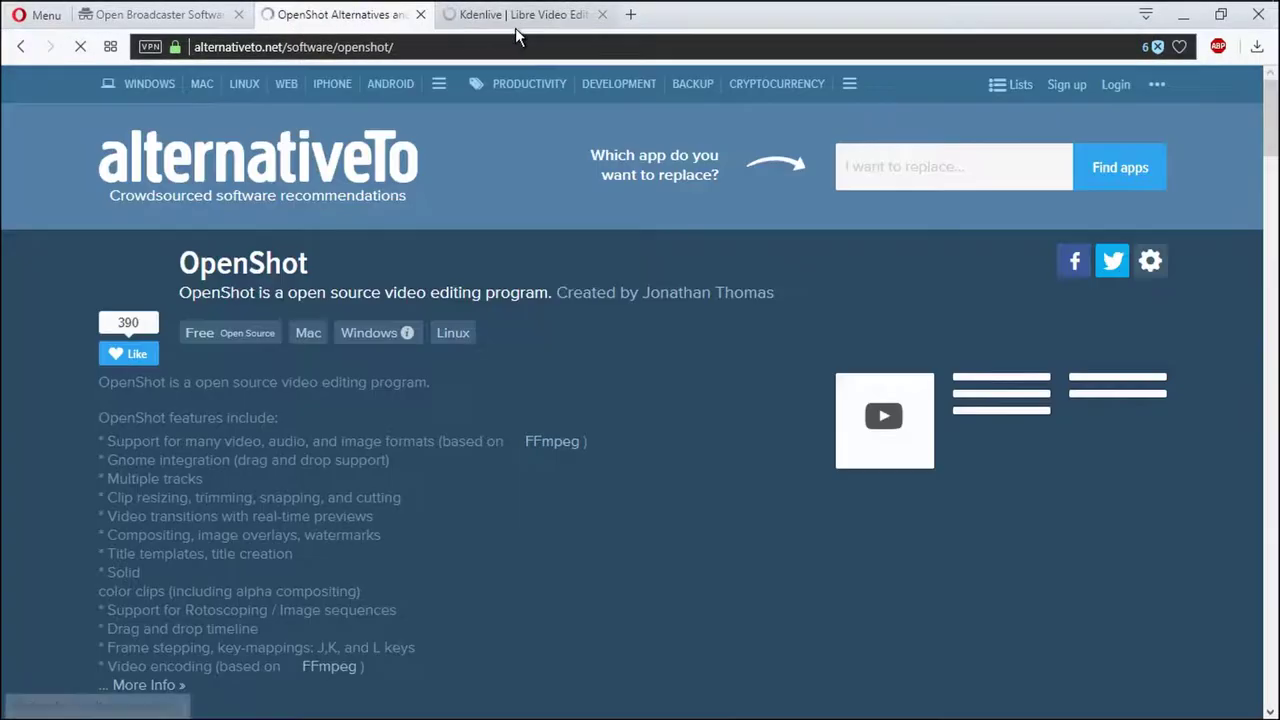
# Step: Look over the Kdenlive website's home page and open its Download page at the Windows section
pyautogui.click(515, 26)
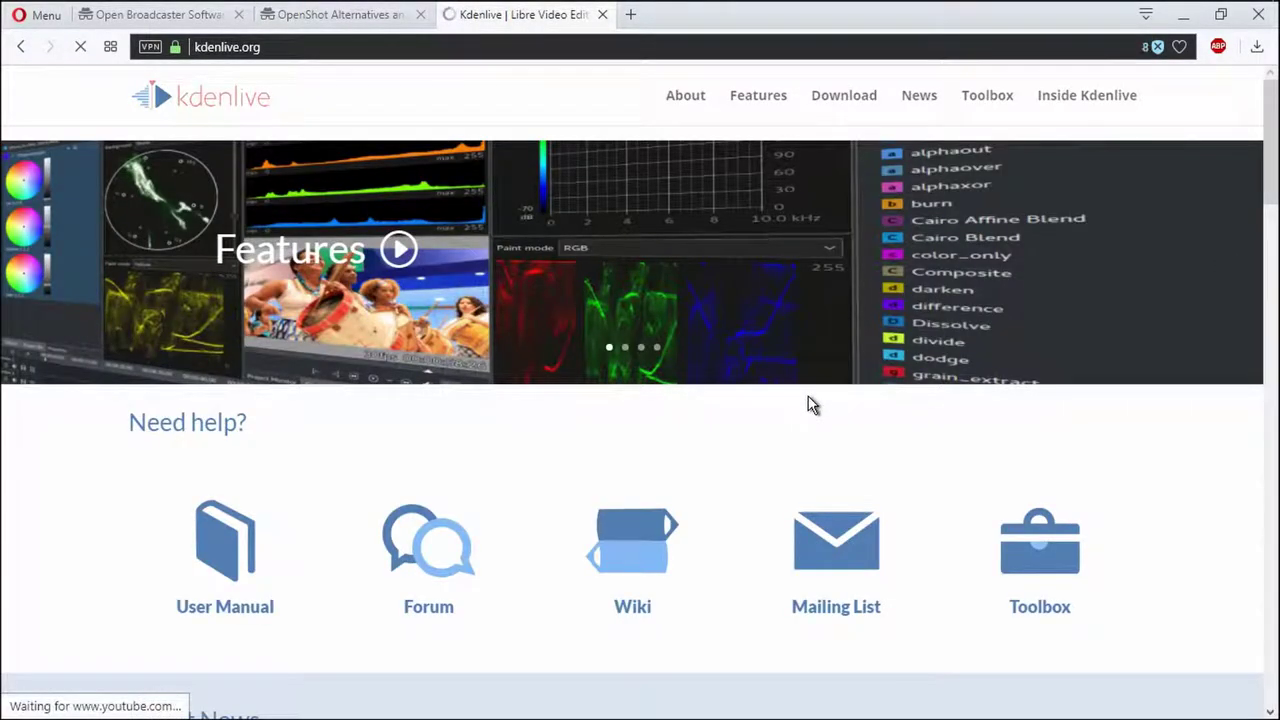
pyautogui.scroll(-4, 785, 345)
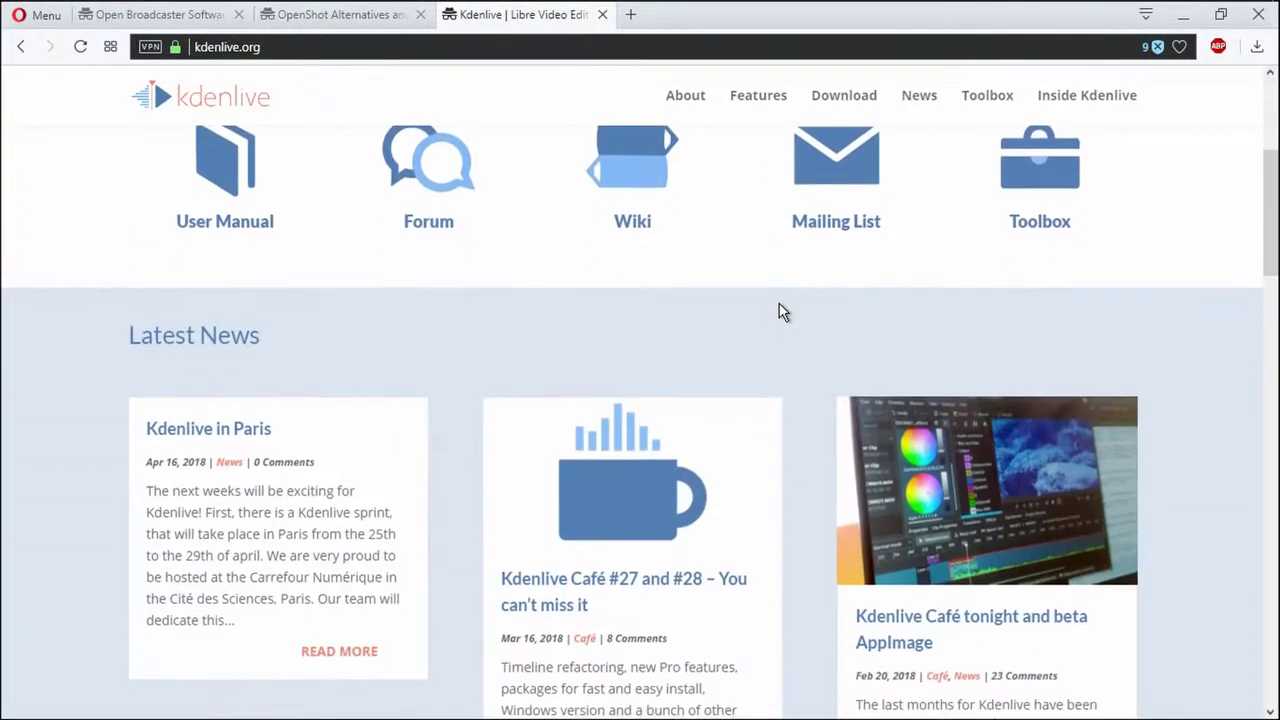
pyautogui.scroll(-4, 780, 310)
pyautogui.scroll(8, 780, 310)
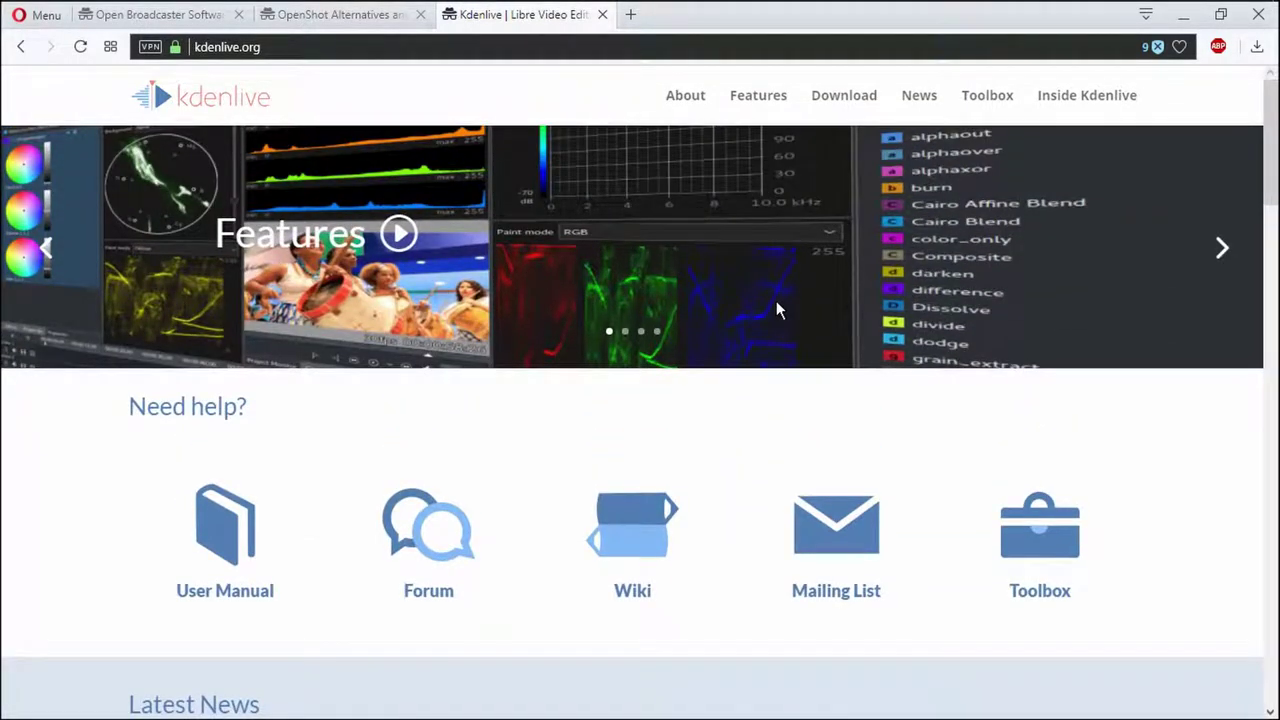
pyautogui.click(815, 110)
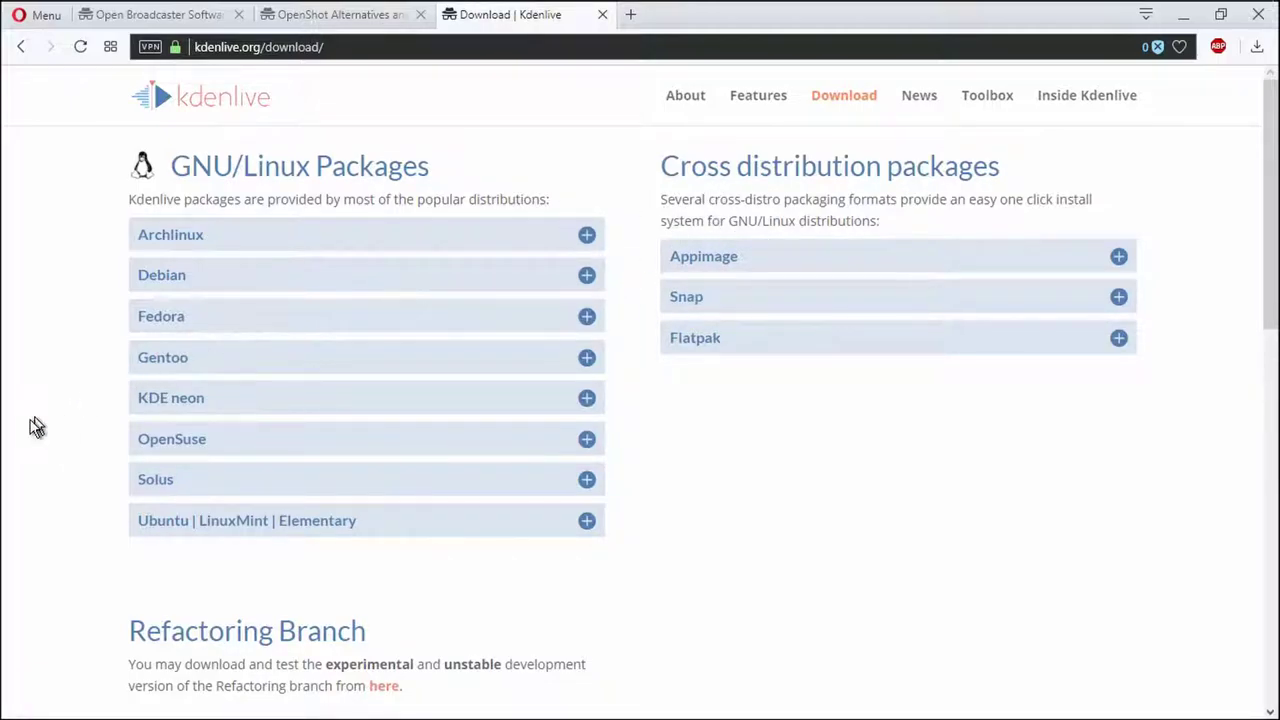
pyautogui.scroll(-4, 35, 427)
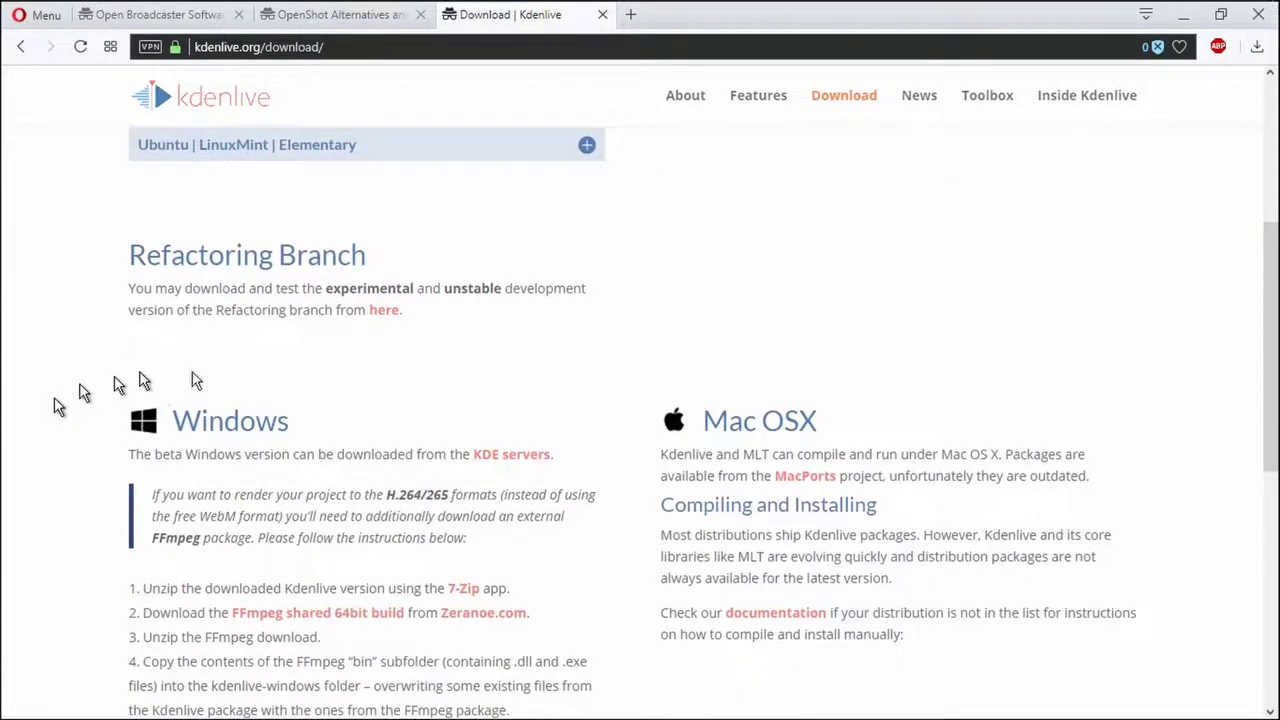
pyautogui.scroll(-1, 317, 397)
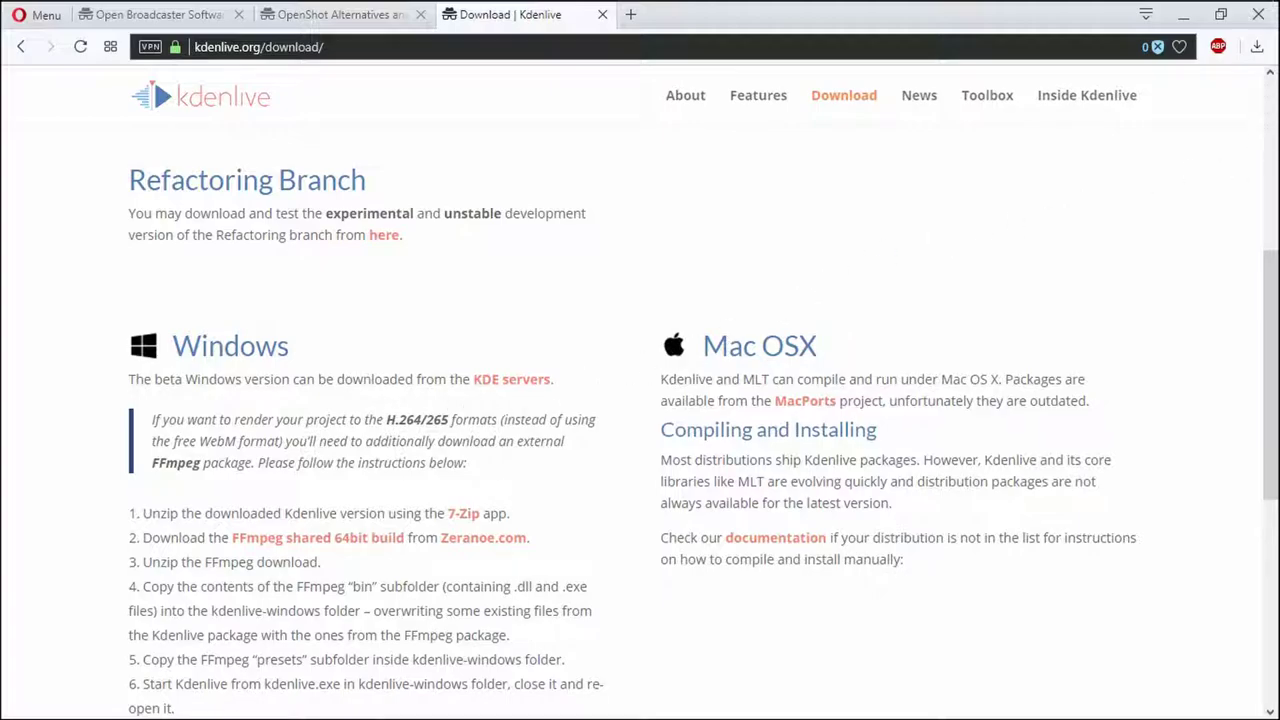
# Step: Check the browser's downloads list, start the Windows Kdenlive download from the KDE servers, and cancel it
pyautogui.click(1257, 48)
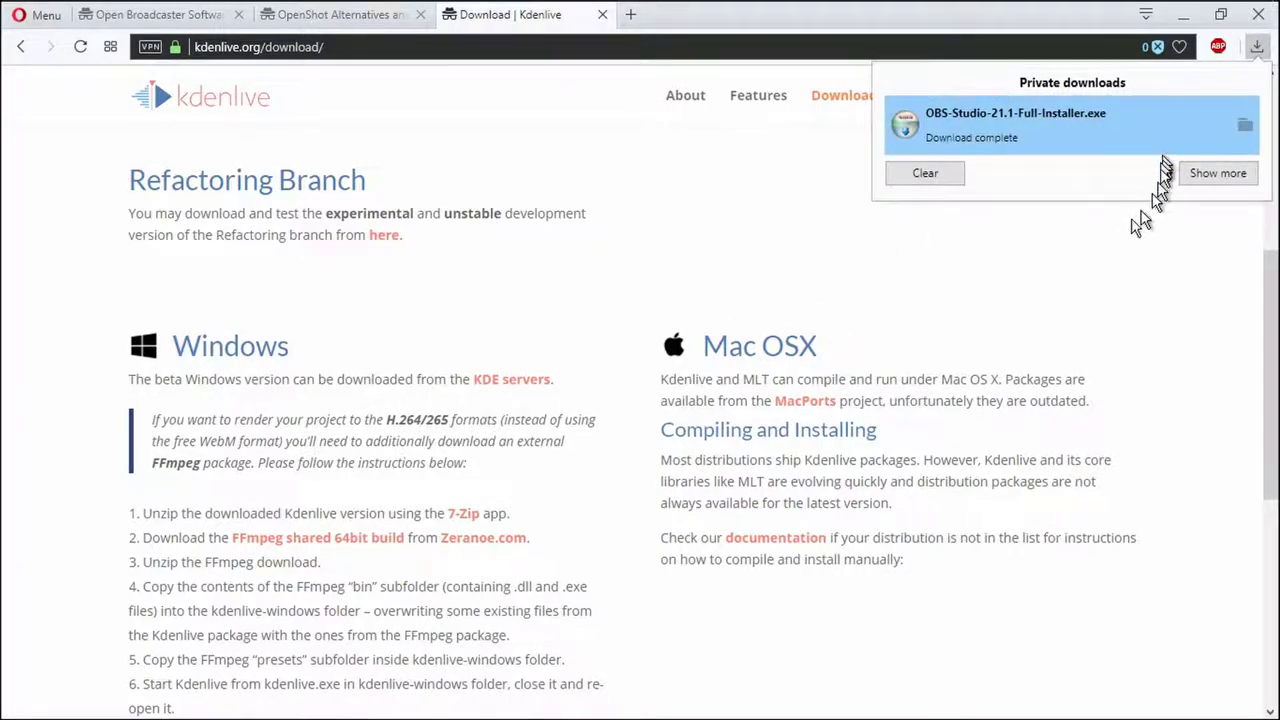
pyautogui.click(1100, 271)
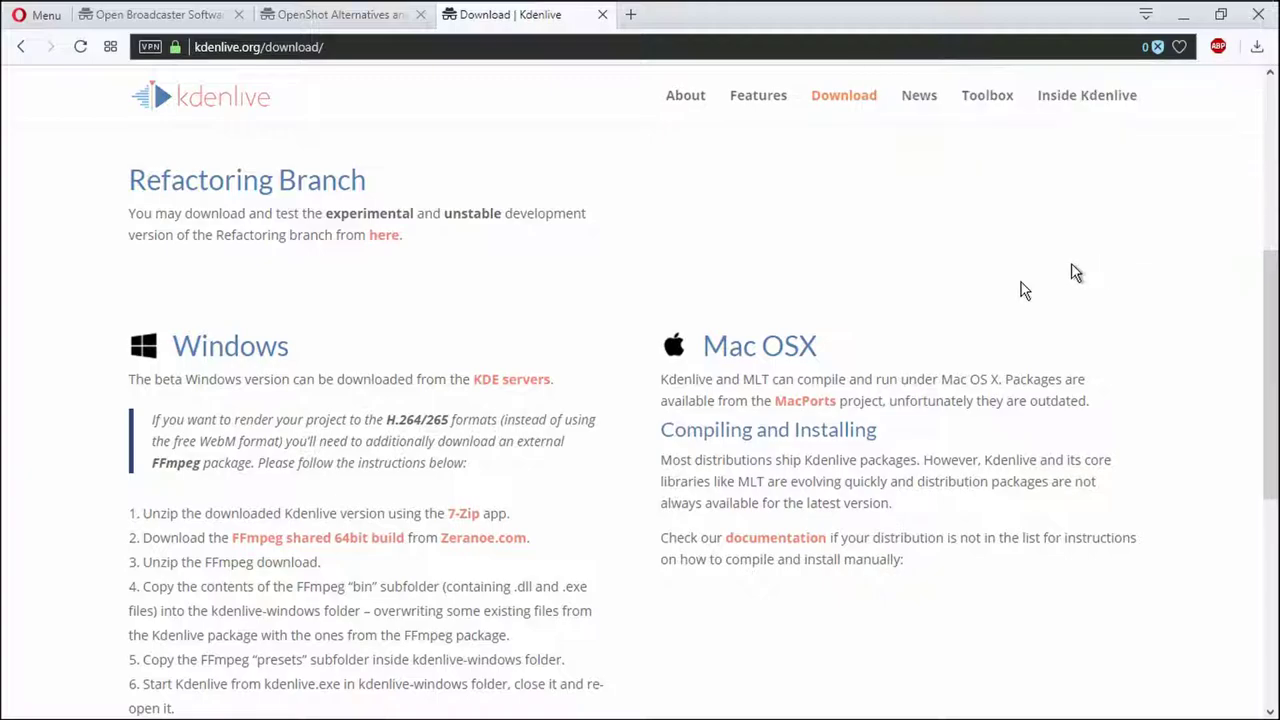
pyautogui.click(497, 387)
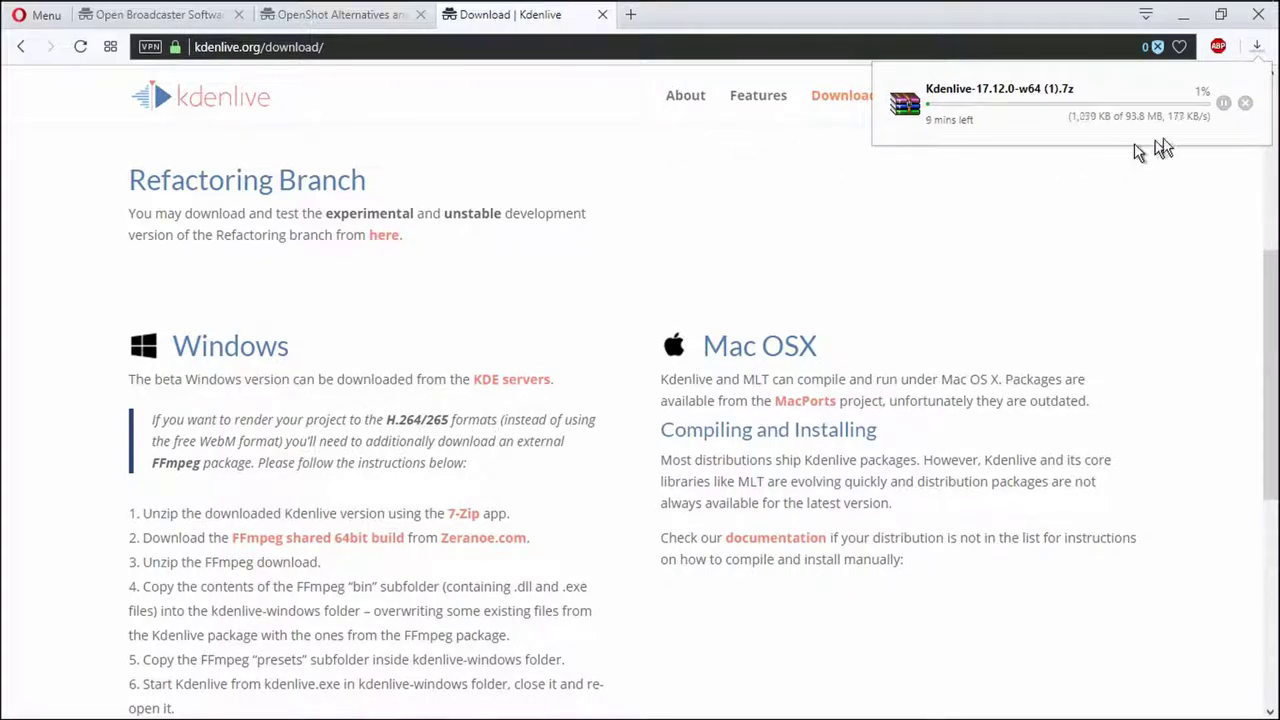
pyautogui.click(1245, 103)
pyautogui.click(1257, 47)
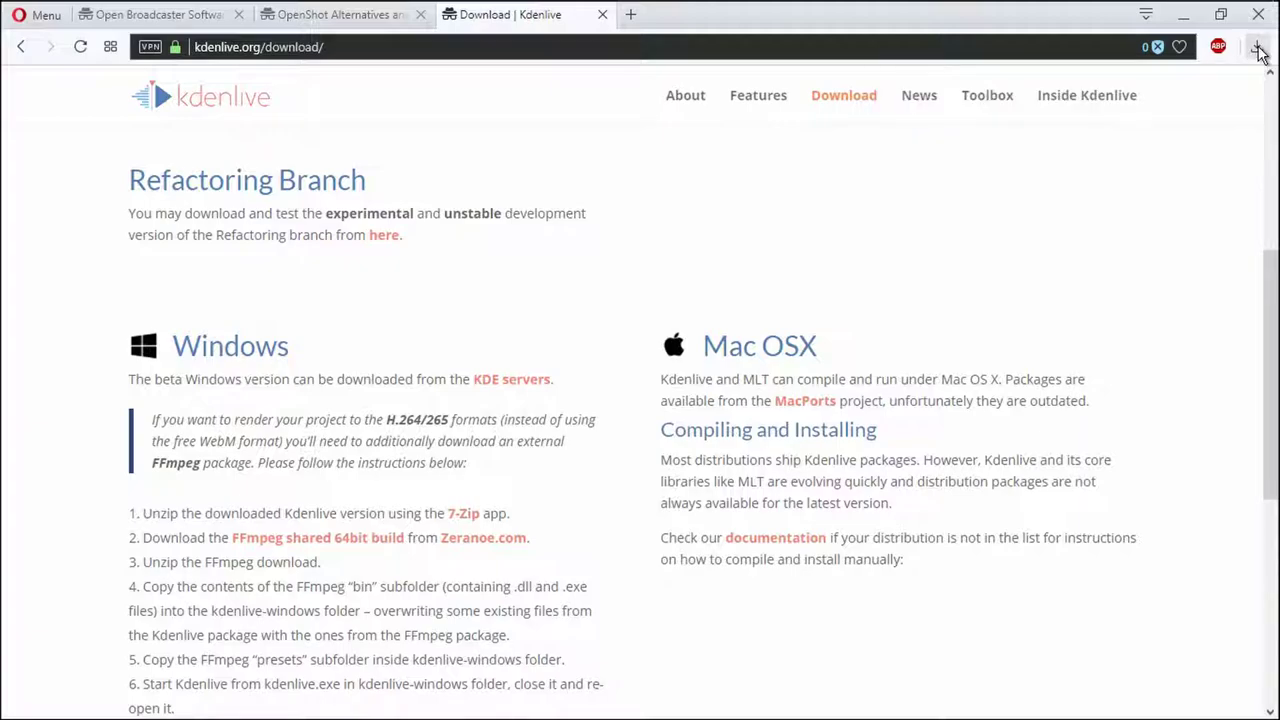
# Step: Try to open the Downloads folder in the existing 6 Presets File Explorer window
pyautogui.click(330, 12)
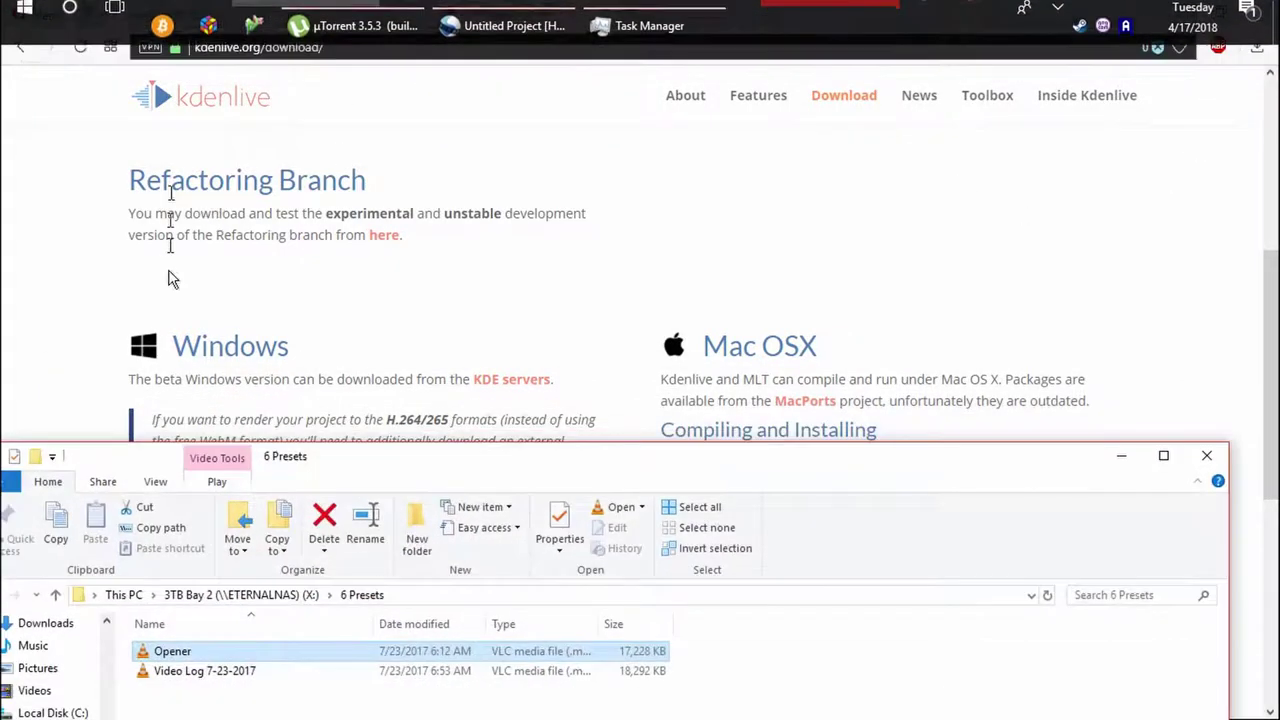
pyautogui.moveTo(436, 464); pyautogui.dragTo(998, 260)
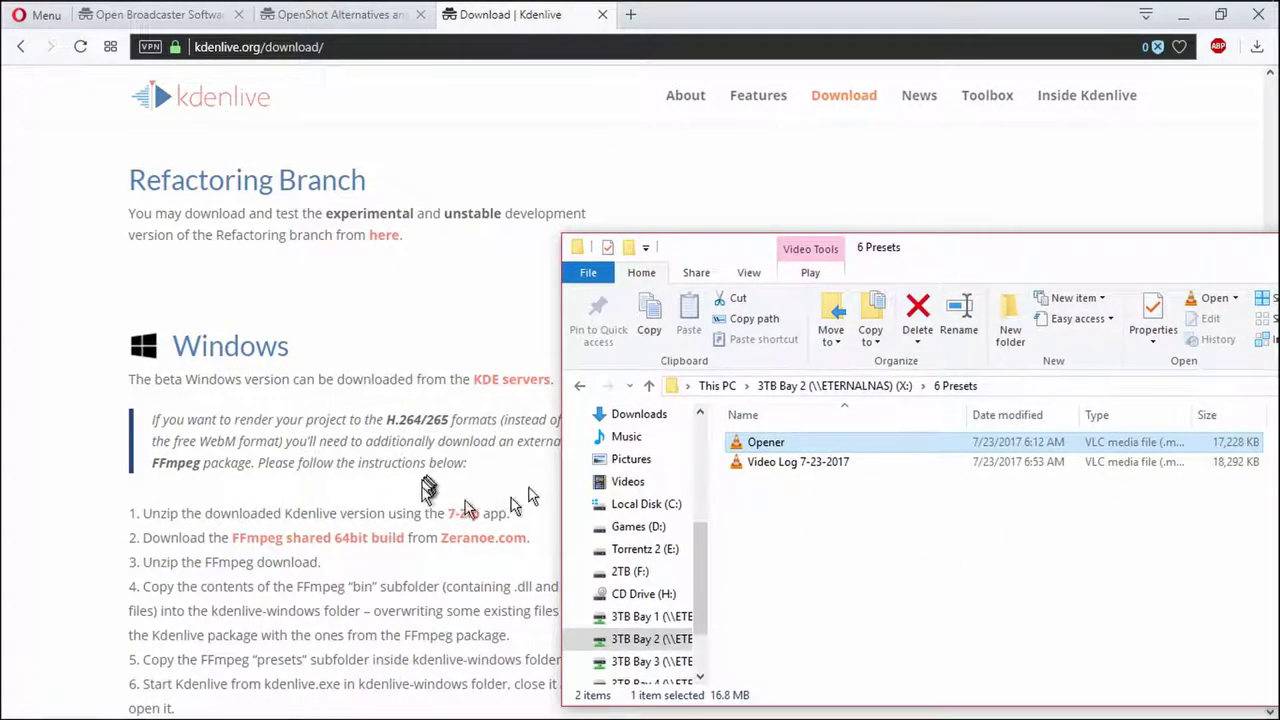
pyautogui.click(614, 416)
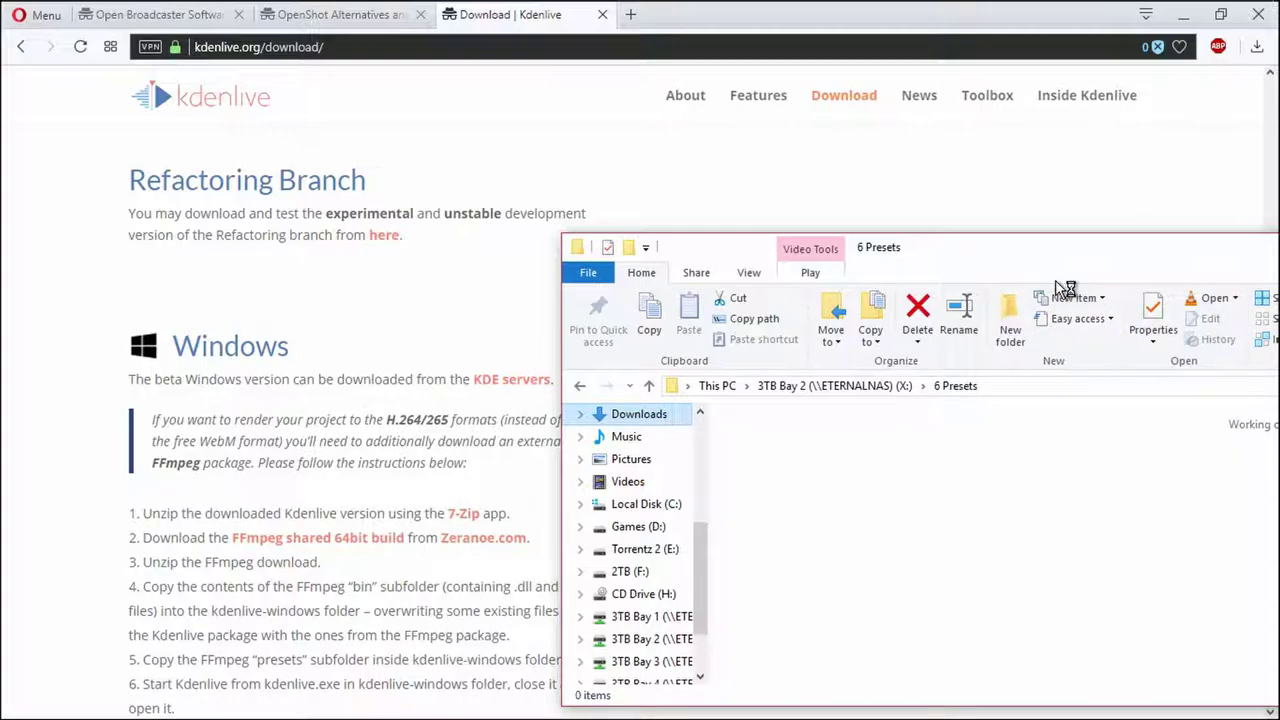
pyautogui.click(881, 200)
# Step: View the contents of the Kdenlive-17.12.0-w64.7z archive in WinRAR and minimize its window
pyautogui.scroll(-1, 403, 533)
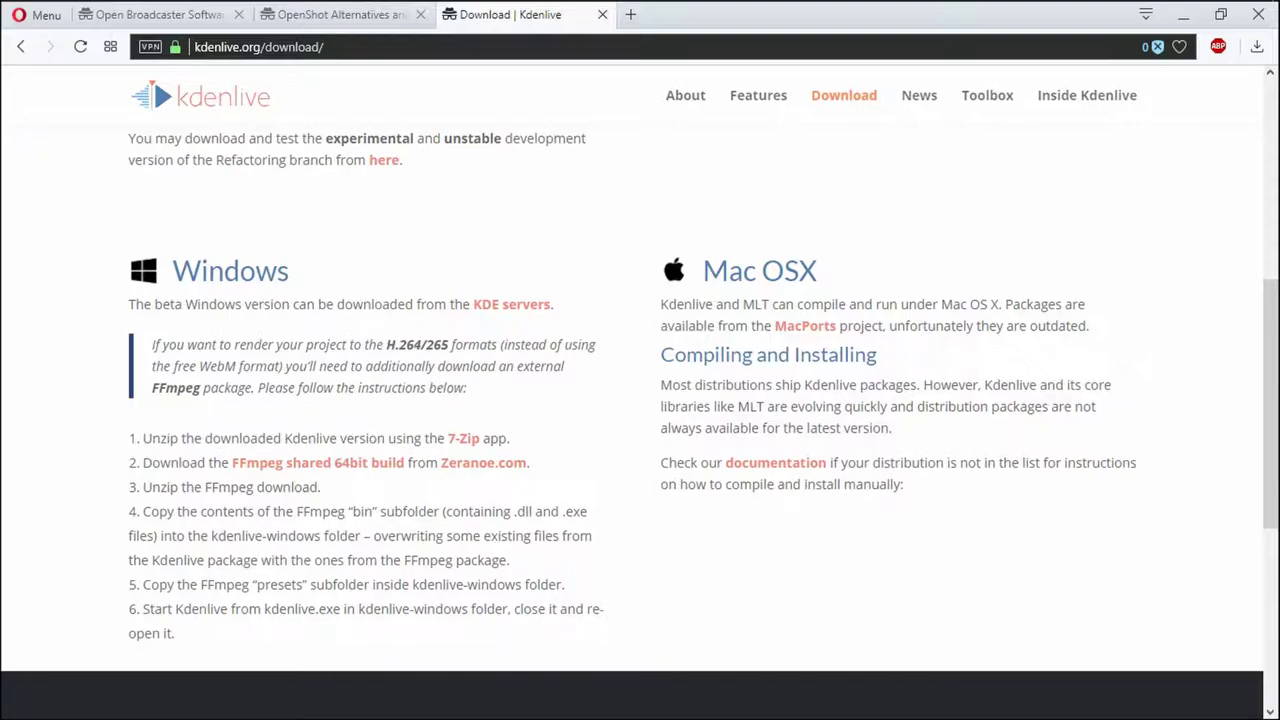
pyautogui.moveTo(557, 10)
pyautogui.moveTo(729, 120); pyautogui.dragTo(337, 114)
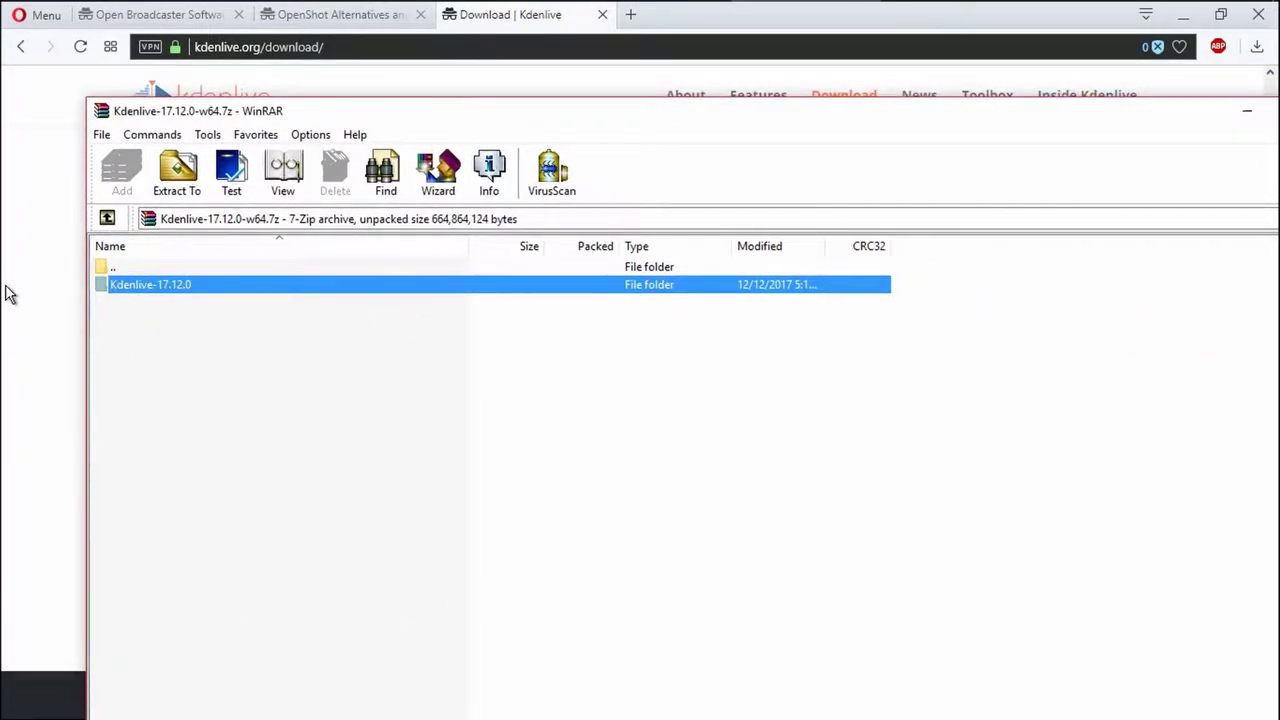
pyautogui.click(1247, 111)
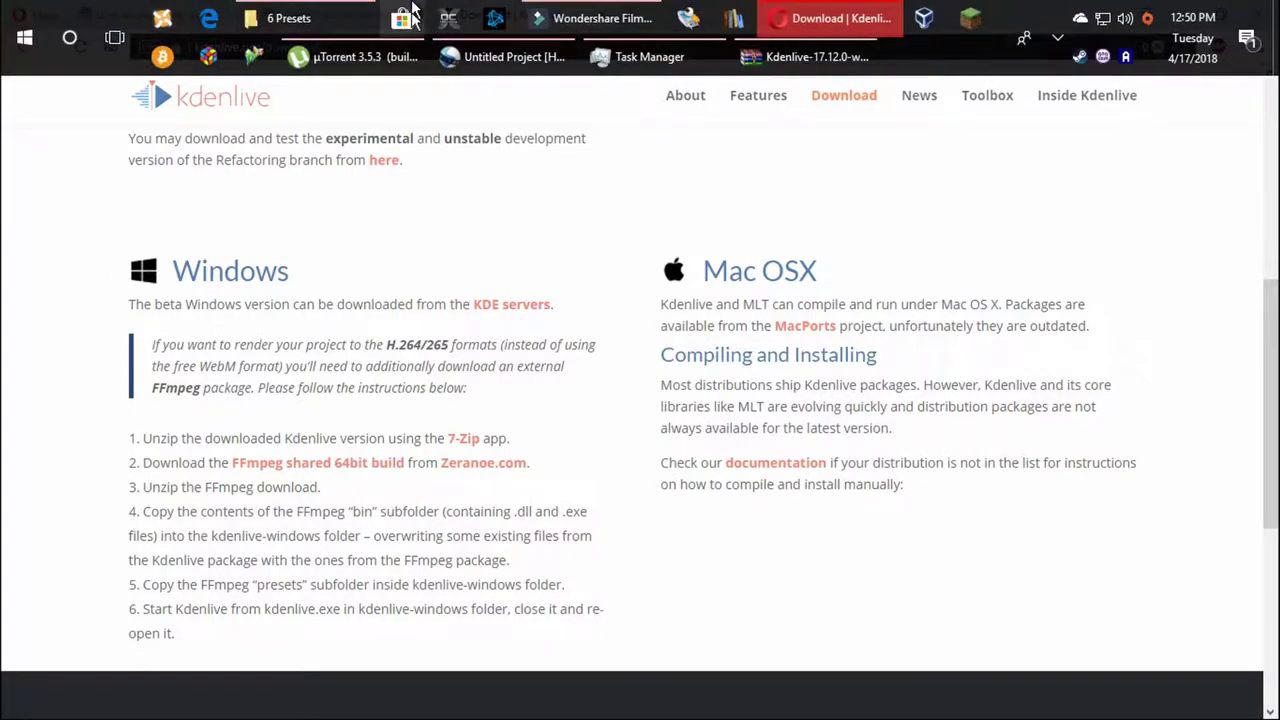
# Step: Open Task Manager and end the Windows Explorer process
pyautogui.hotkey('ctrl', 'shift', 'Escape')
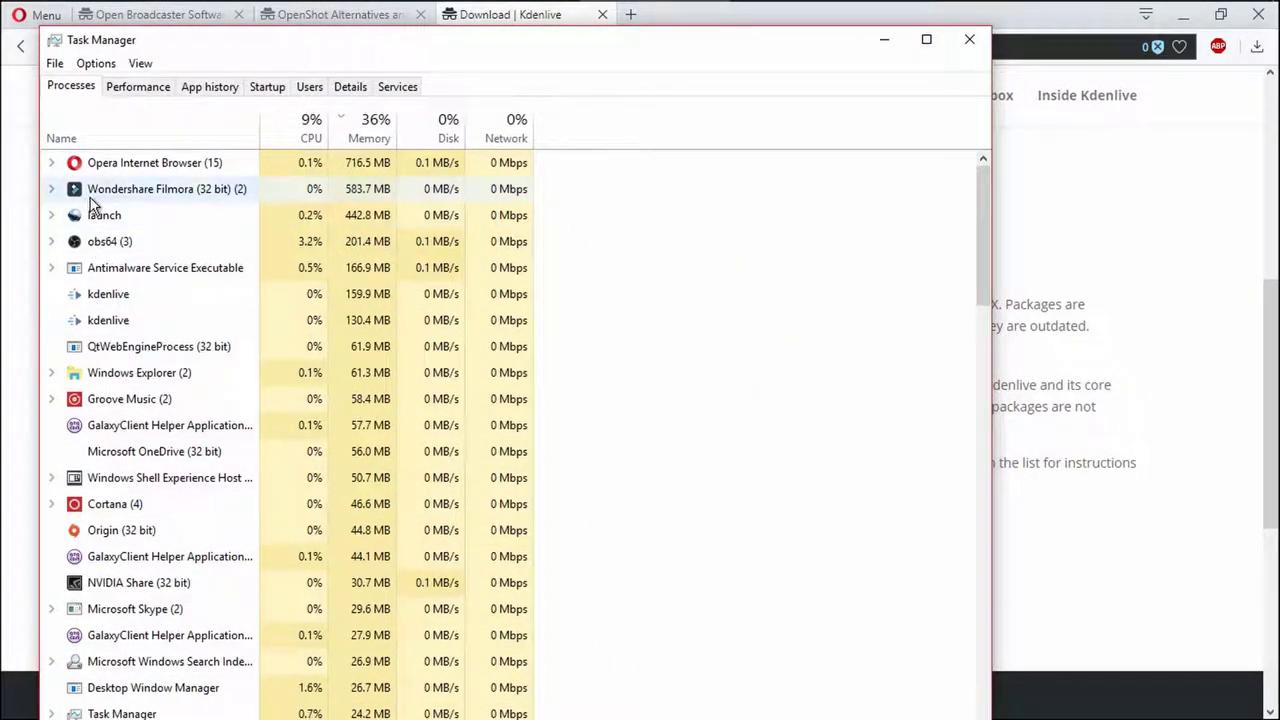
pyautogui.click(140, 374)
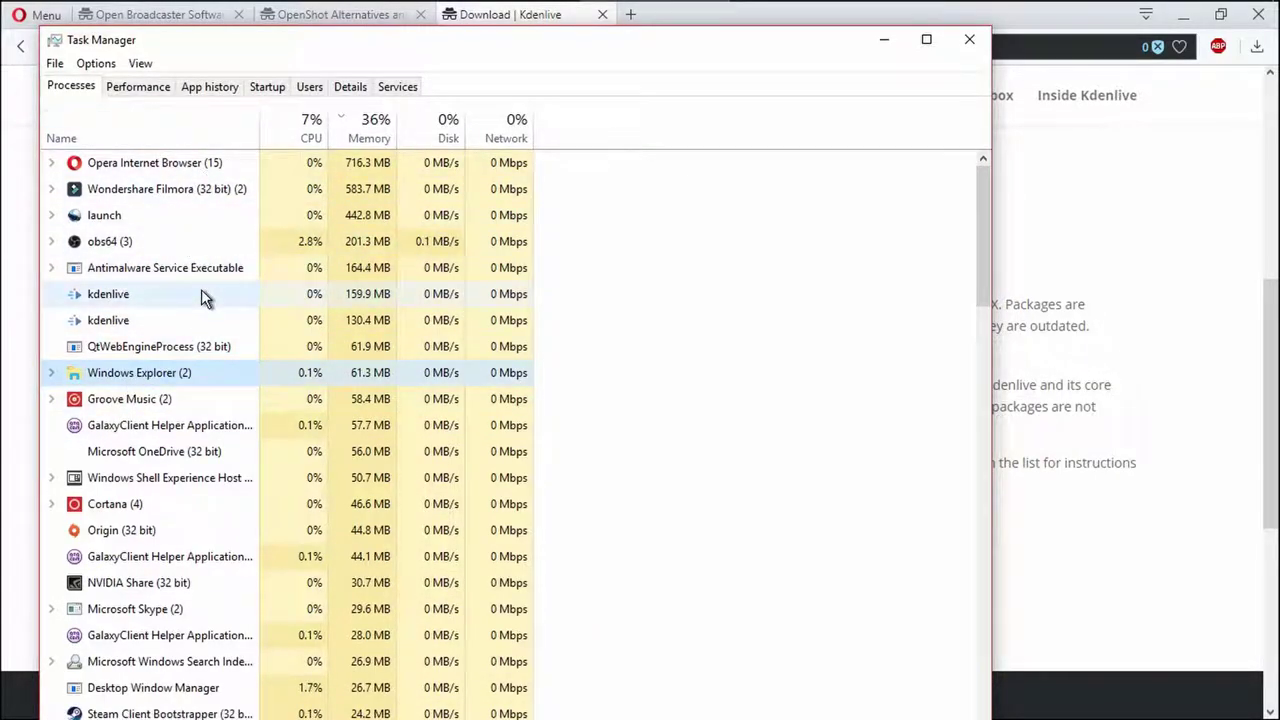
pyautogui.press('Delete')
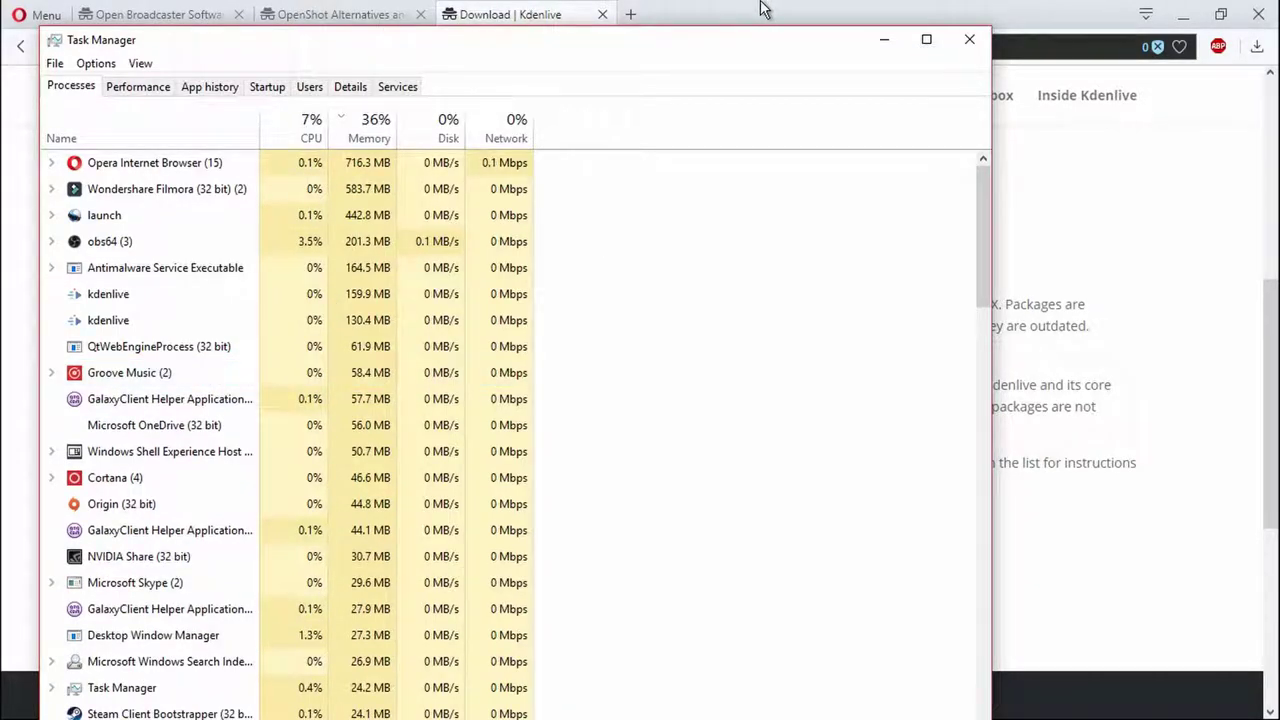
# Step: Create a new task running explorer to restart Windows Explorer, and minimize Task Manager
pyautogui.click(55, 63)
pyautogui.click(80, 86)
pyautogui.write('explorer')
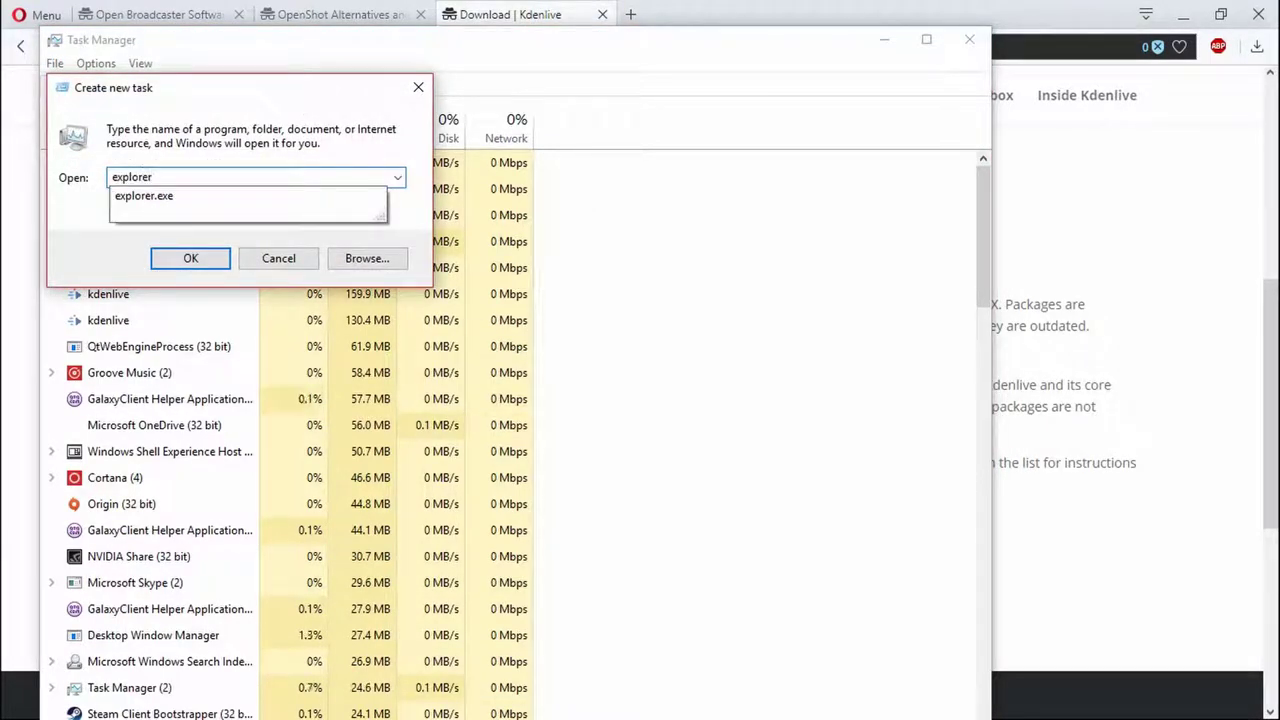
pyautogui.press('Return')
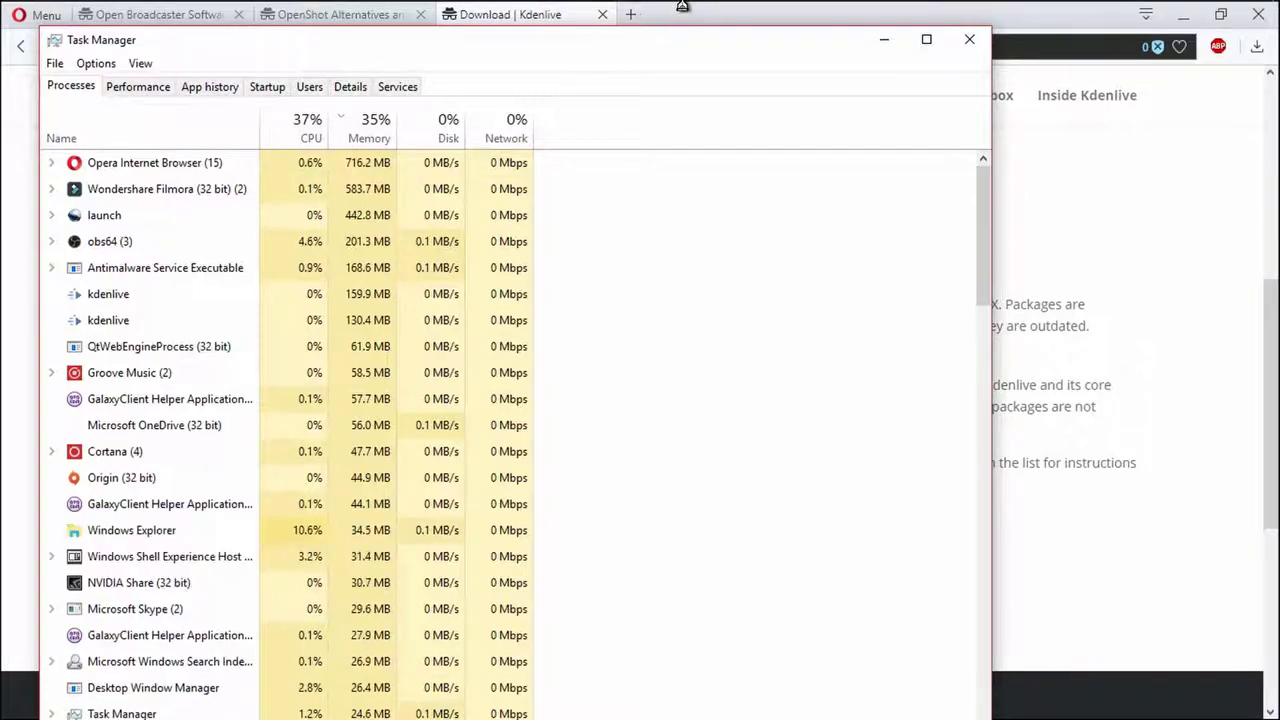
pyautogui.click(884, 39)
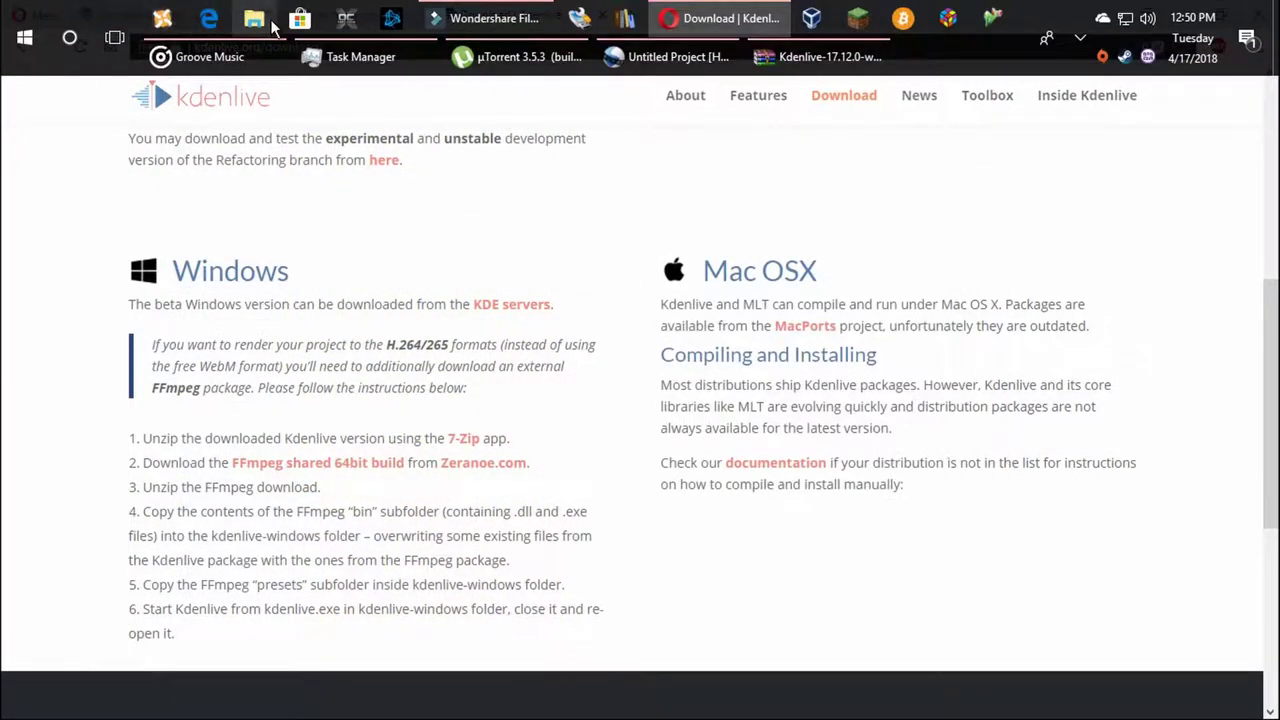
pyautogui.click(268, 24)
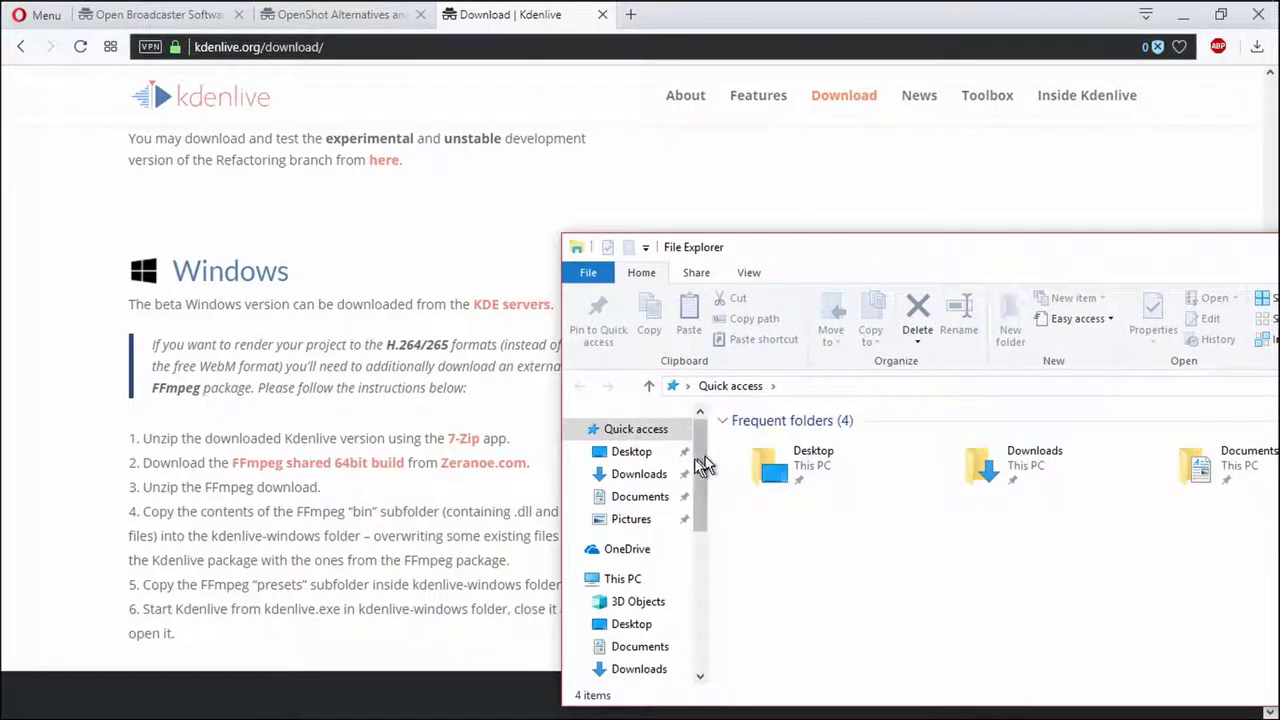
pyautogui.click(639, 474)
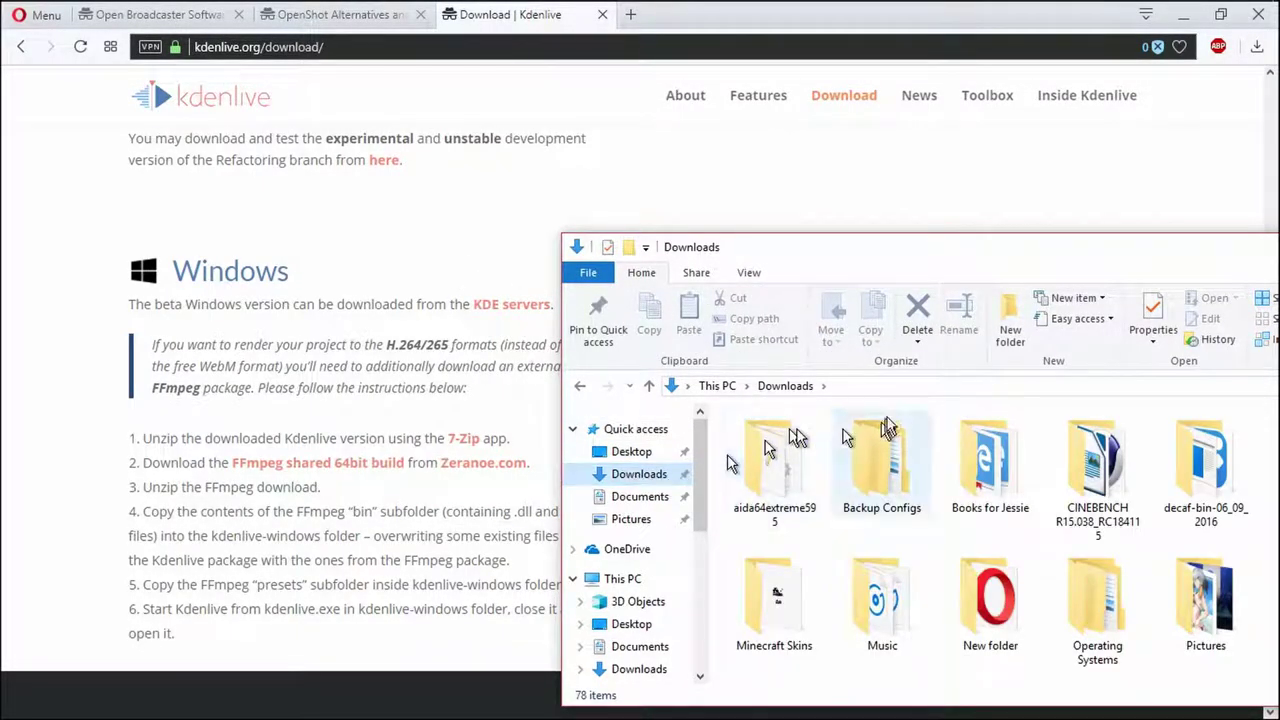
pyautogui.moveTo(897, 243); pyautogui.dragTo(823, 137)
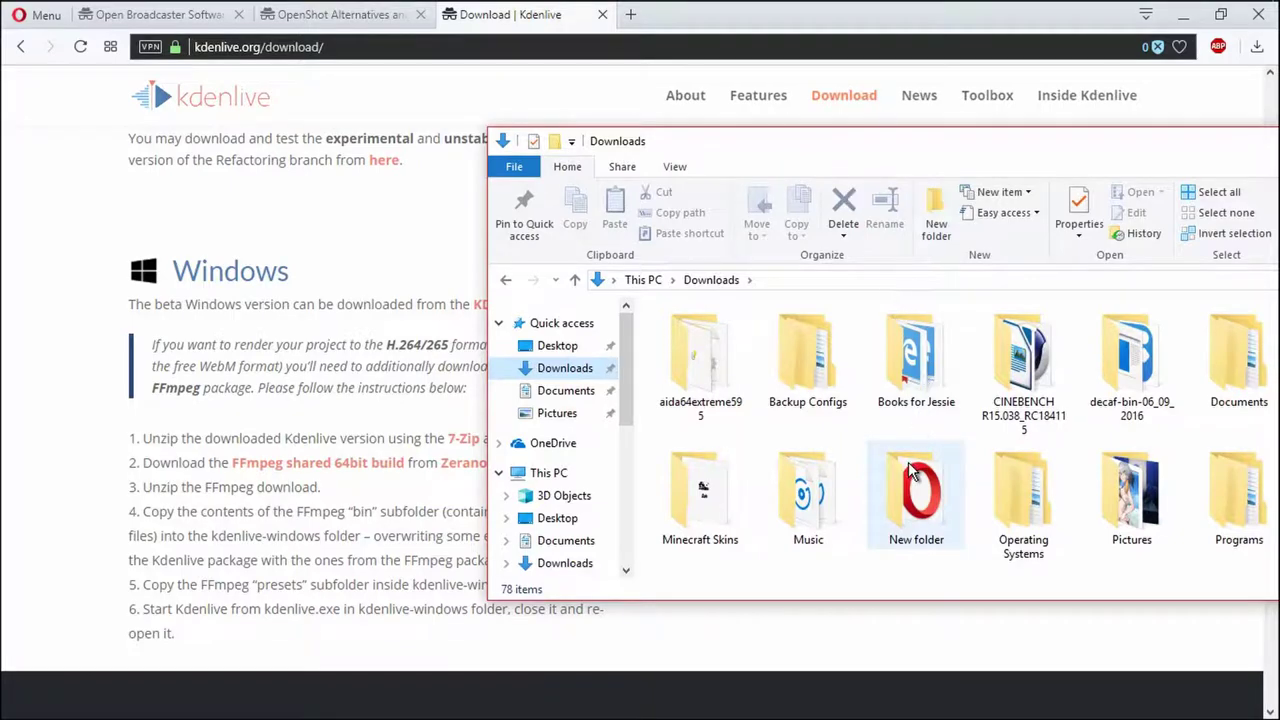
pyautogui.scroll(-5, 775, 402)
pyautogui.click(775, 402)
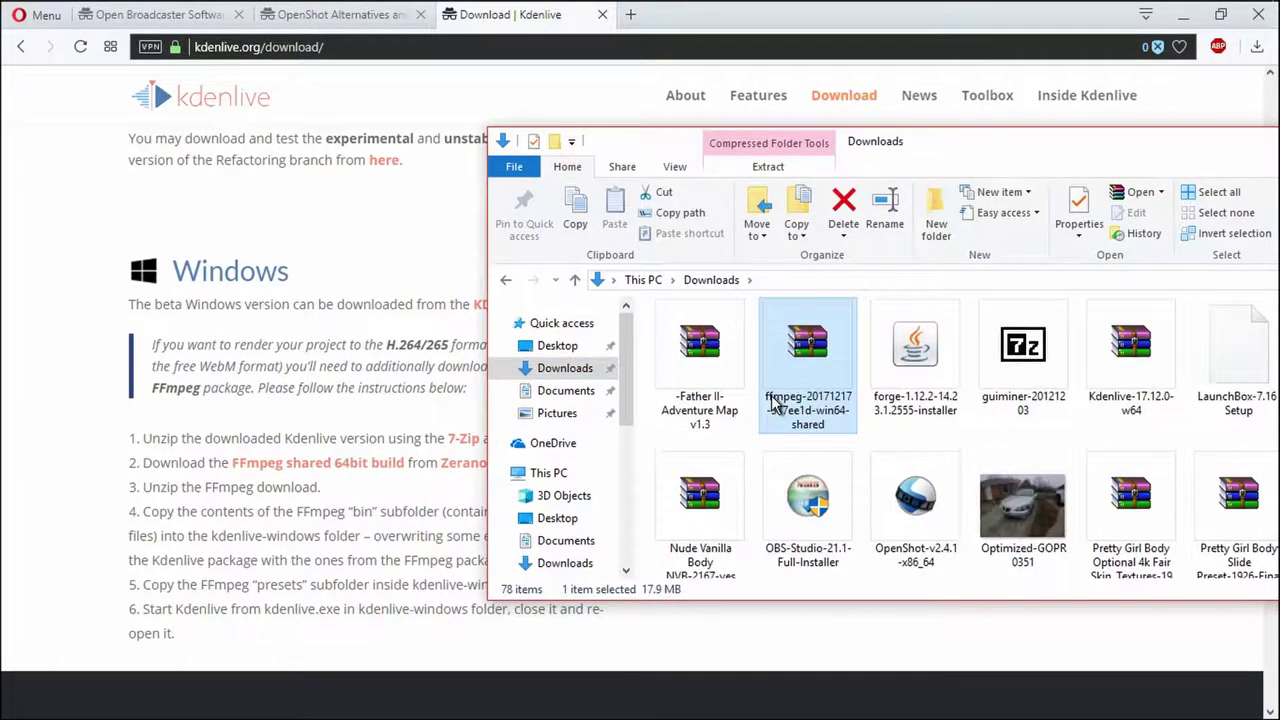
pyautogui.doubleClick(780, 405)
pyautogui.doubleClick(236, 212)
# Step: Minimize the Downloads folder window and place the FFmpeg archive window beside Kdenlive's Windows installation instructions
pyautogui.moveTo(337, 40); pyautogui.dragTo(785, 290)
pyautogui.click(985, 166)
pyautogui.moveTo(985, 166); pyautogui.dragTo(263, 479)
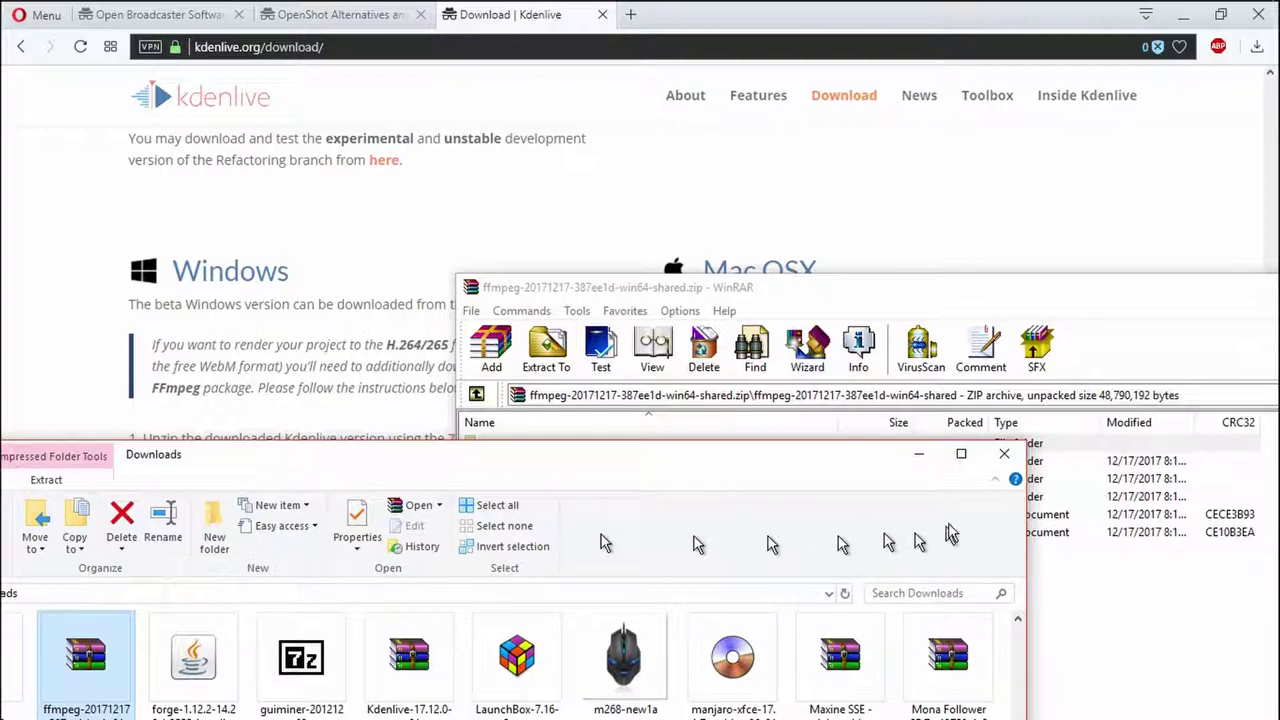
pyautogui.click(919, 454)
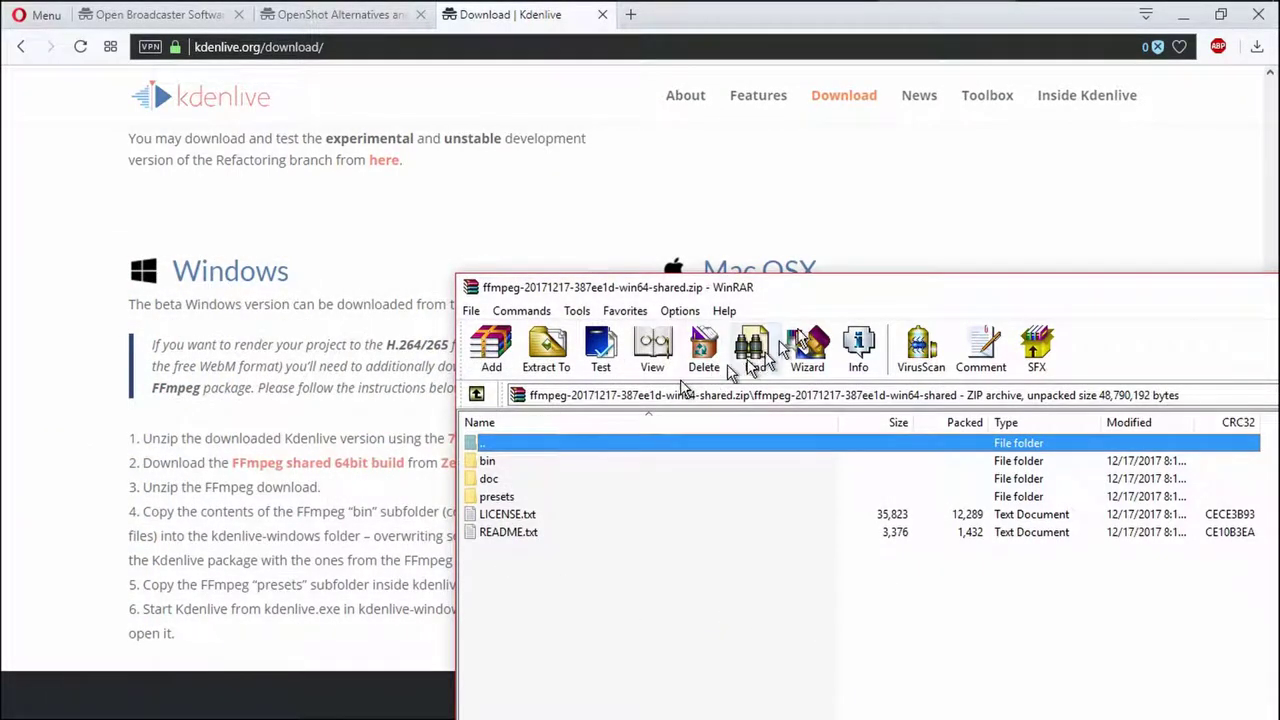
pyautogui.moveTo(800, 288); pyautogui.dragTo(1045, 260)
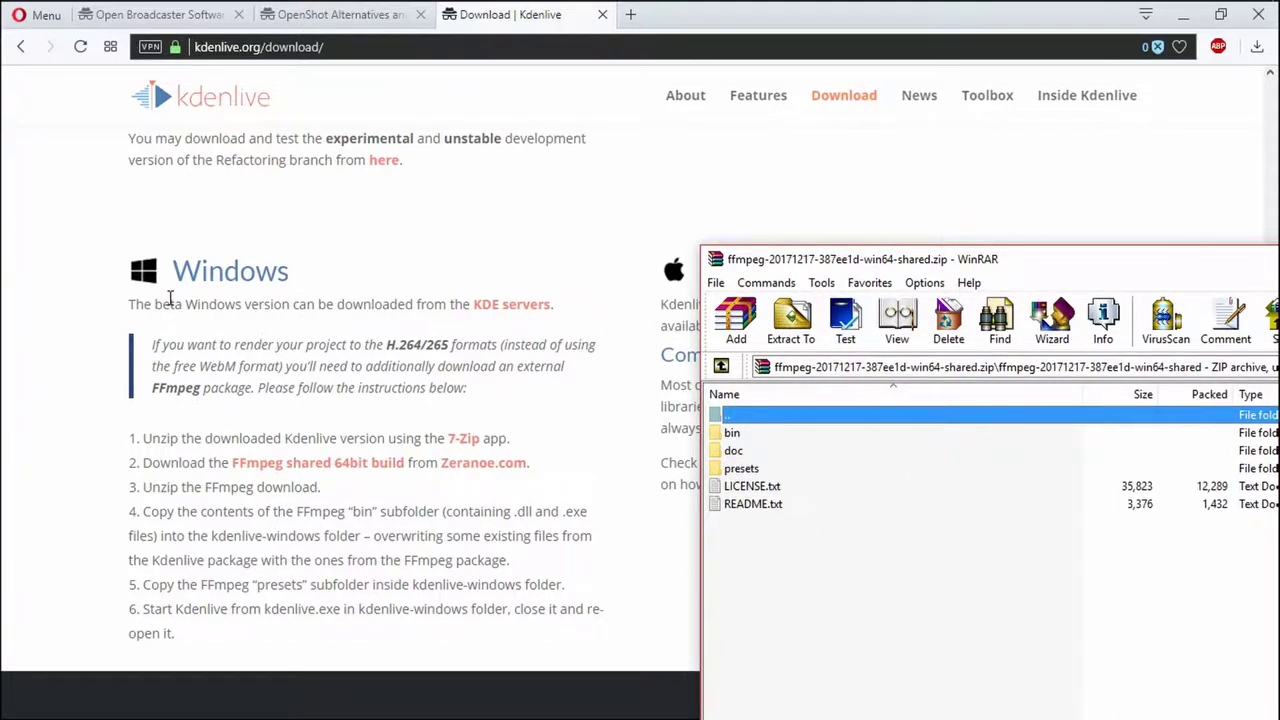
# Step: Close the FFmpeg archive window and switch to the OpenShot page on AlternativeTo
pyautogui.moveTo(1095, 262); pyautogui.dragTo(338, 244)
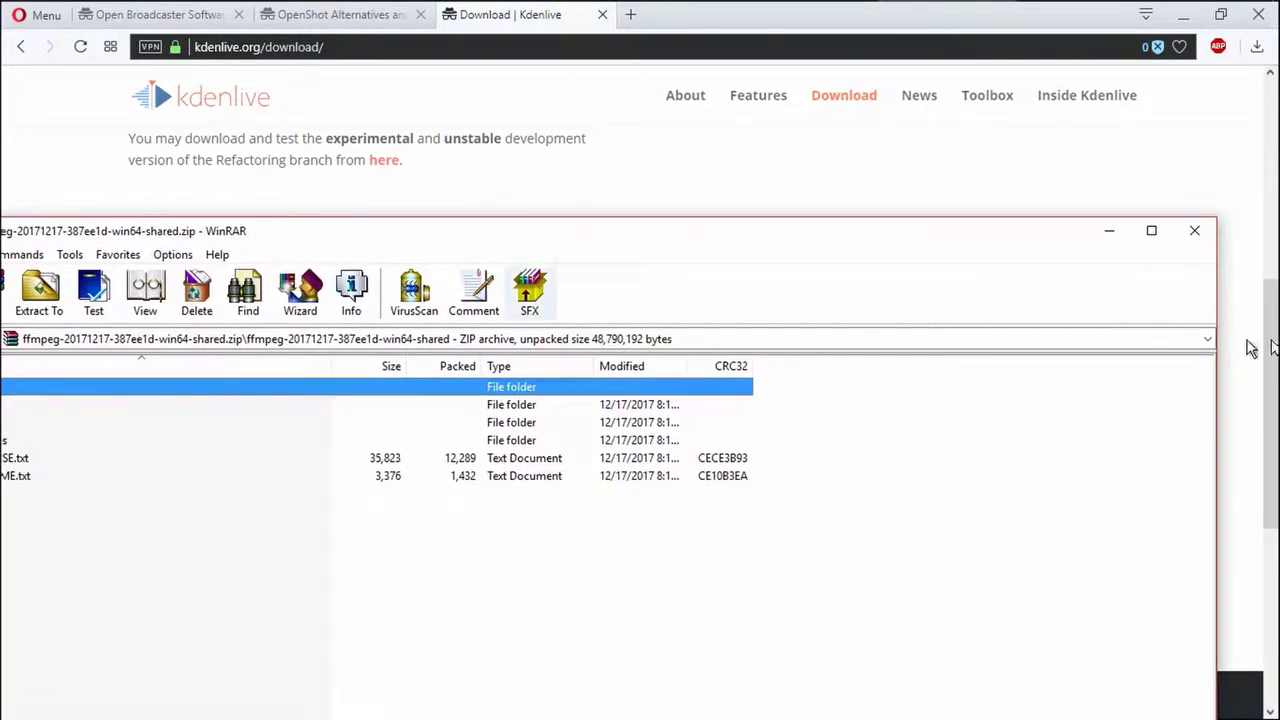
pyautogui.click(1198, 230)
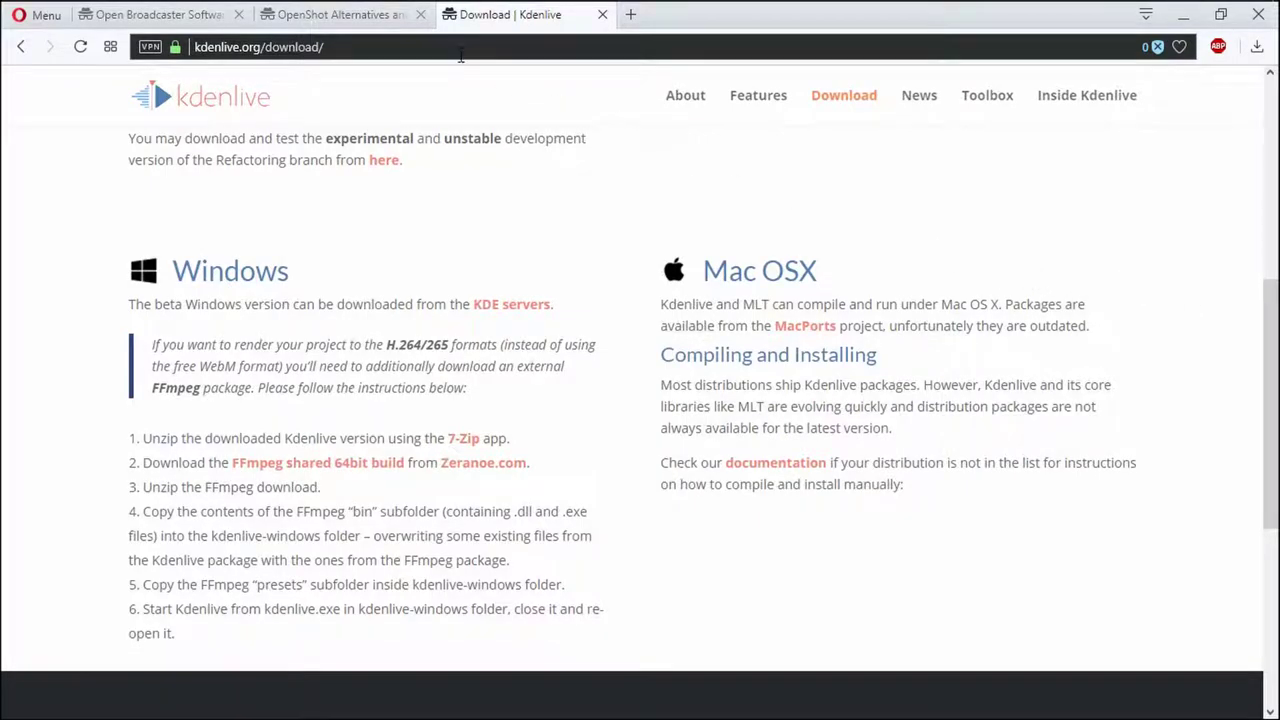
pyautogui.click(372, 16)
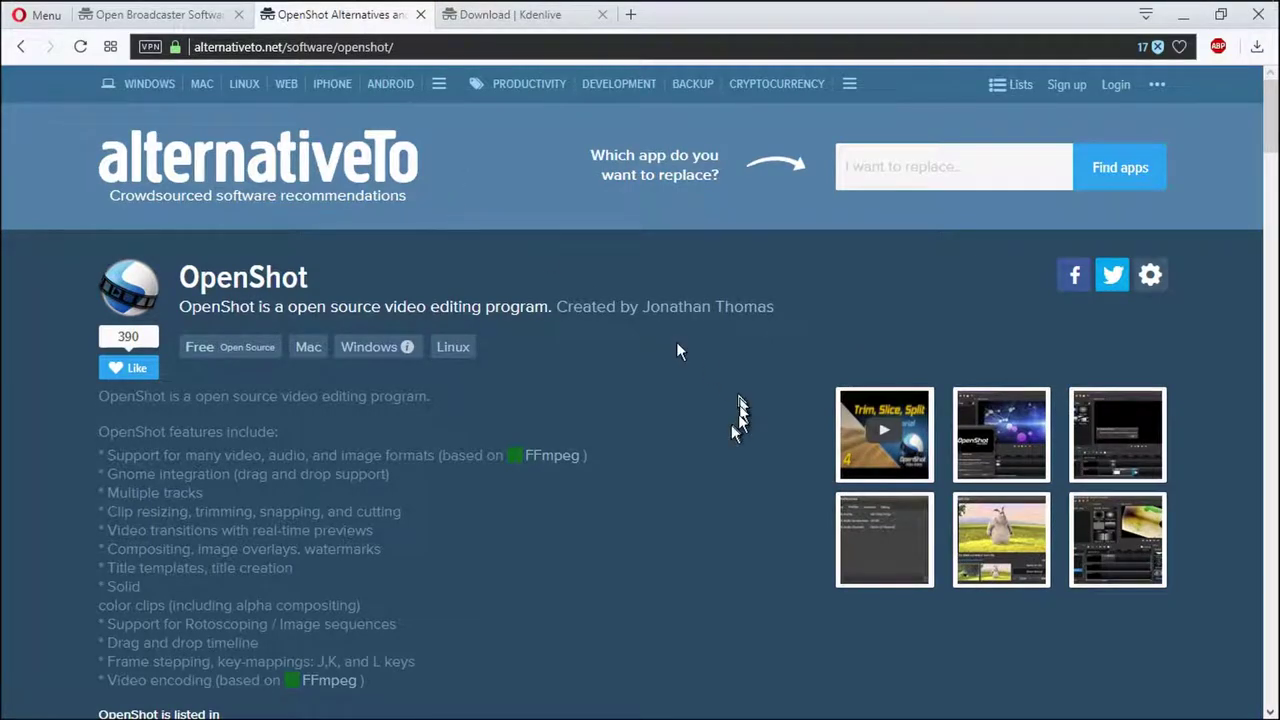
# Step: Look over OpenShot's feature list on AlternativeTo and switch to the Untitled Project window in OpenShot Video Editor
pyautogui.scroll(-1, 731, 424)
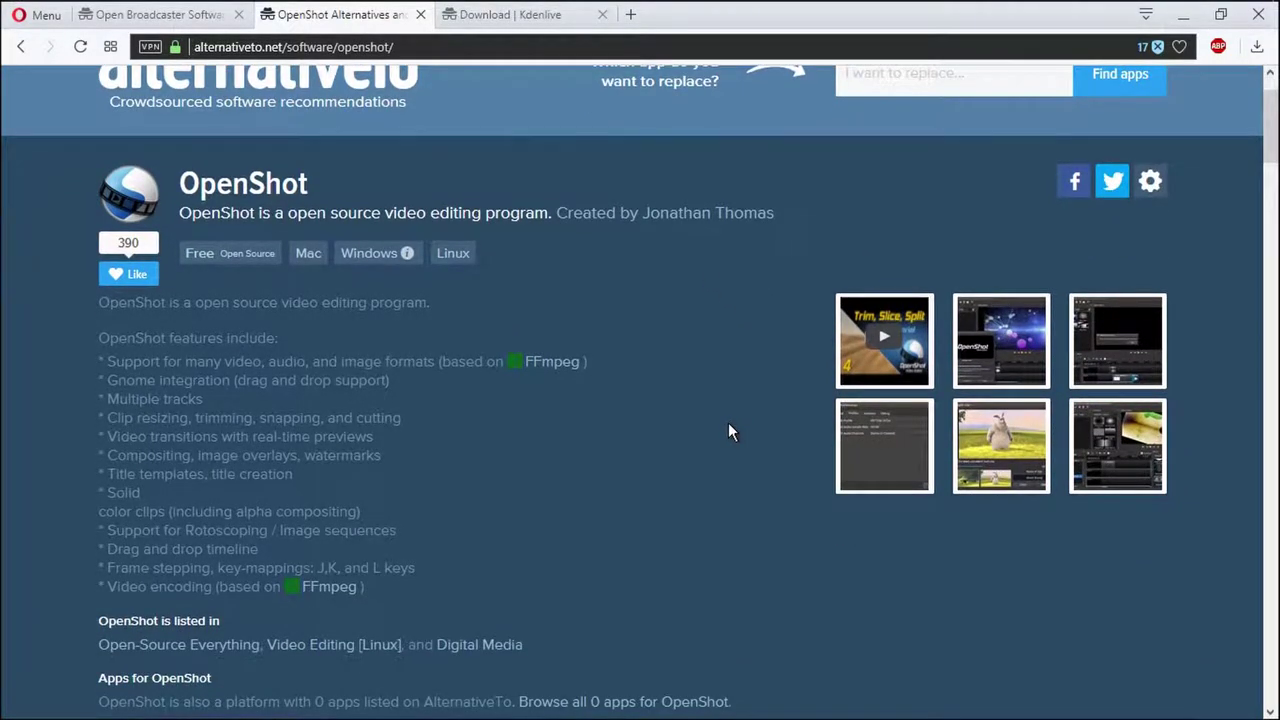
pyautogui.scroll(-2, 728, 428)
pyautogui.moveTo(818, 57)
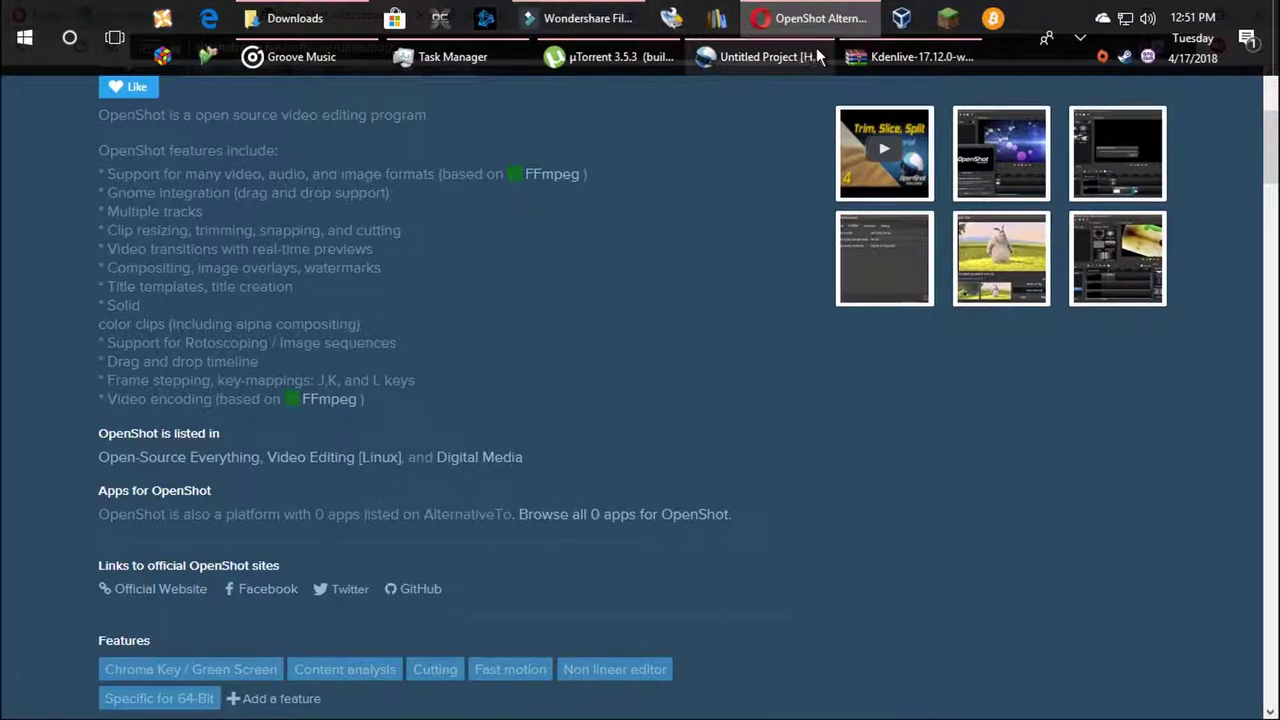
pyautogui.click(774, 57)
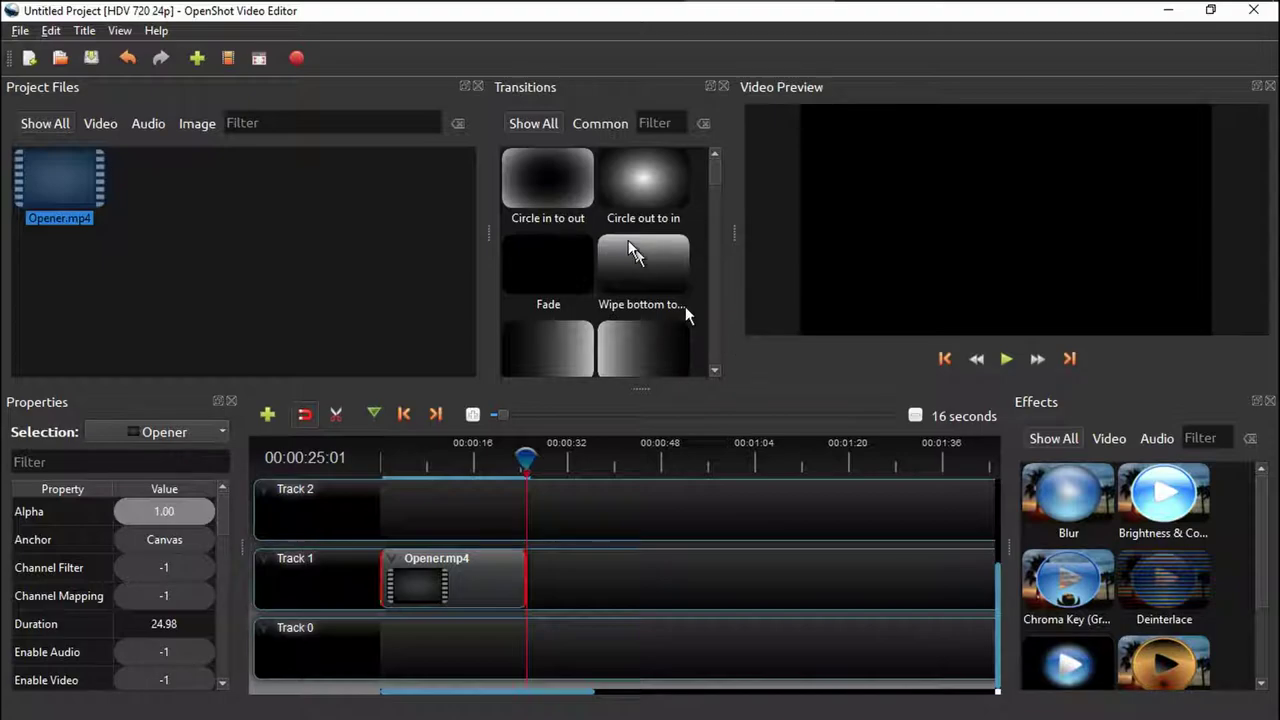
# Step: Start a video export with the All Formats profile and set the video profile to HDV 1080 25p 1920x1080
pyautogui.click(297, 57)
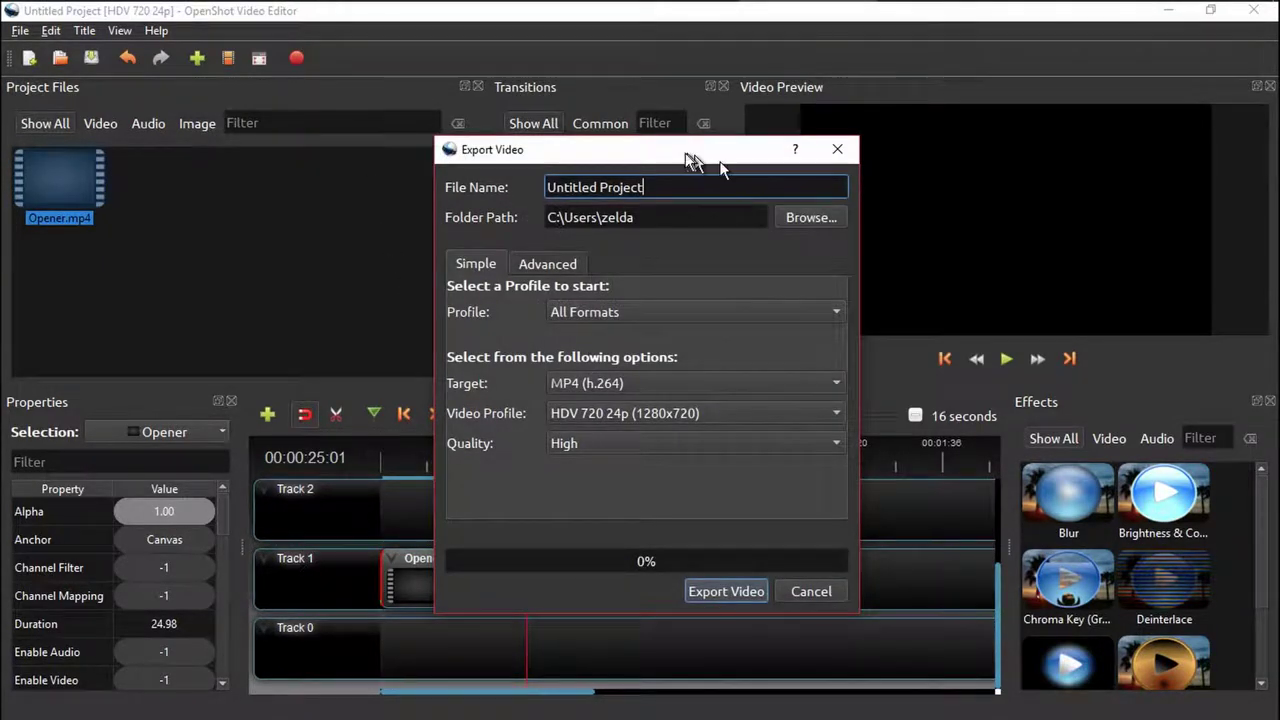
pyautogui.moveTo(660, 153); pyautogui.dragTo(586, 146)
pyautogui.click(585, 308)
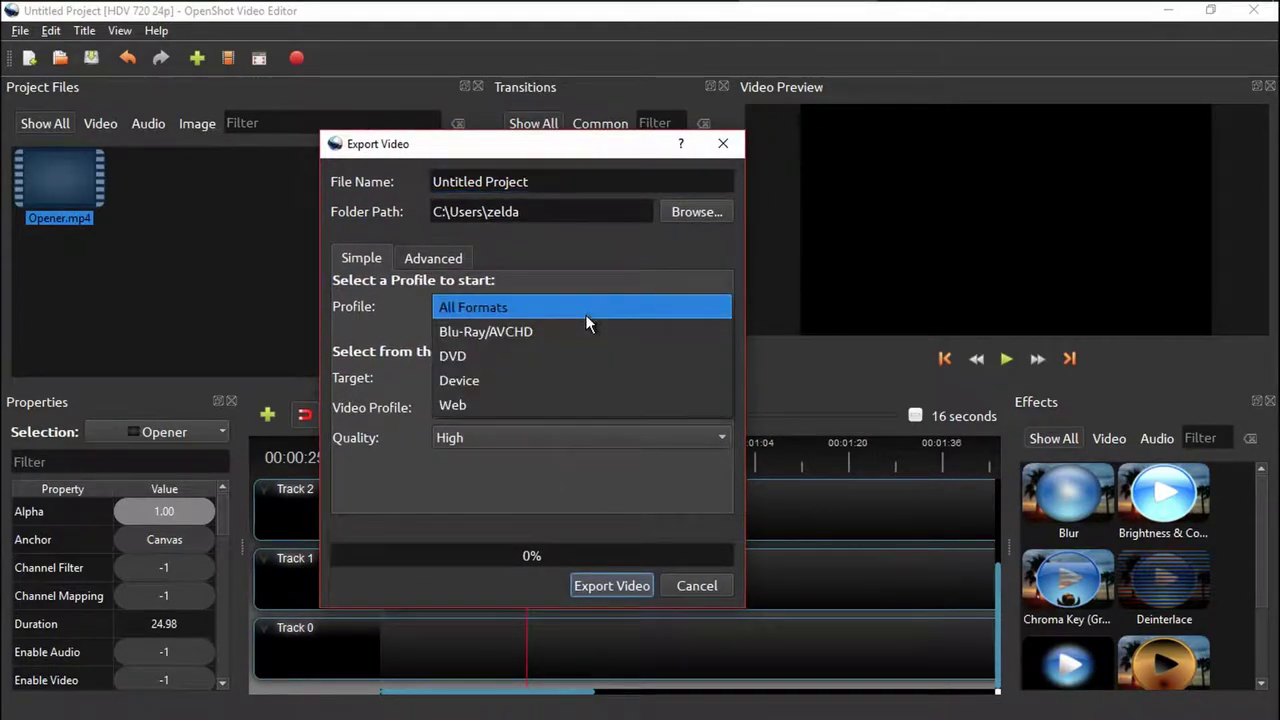
pyautogui.click(590, 306)
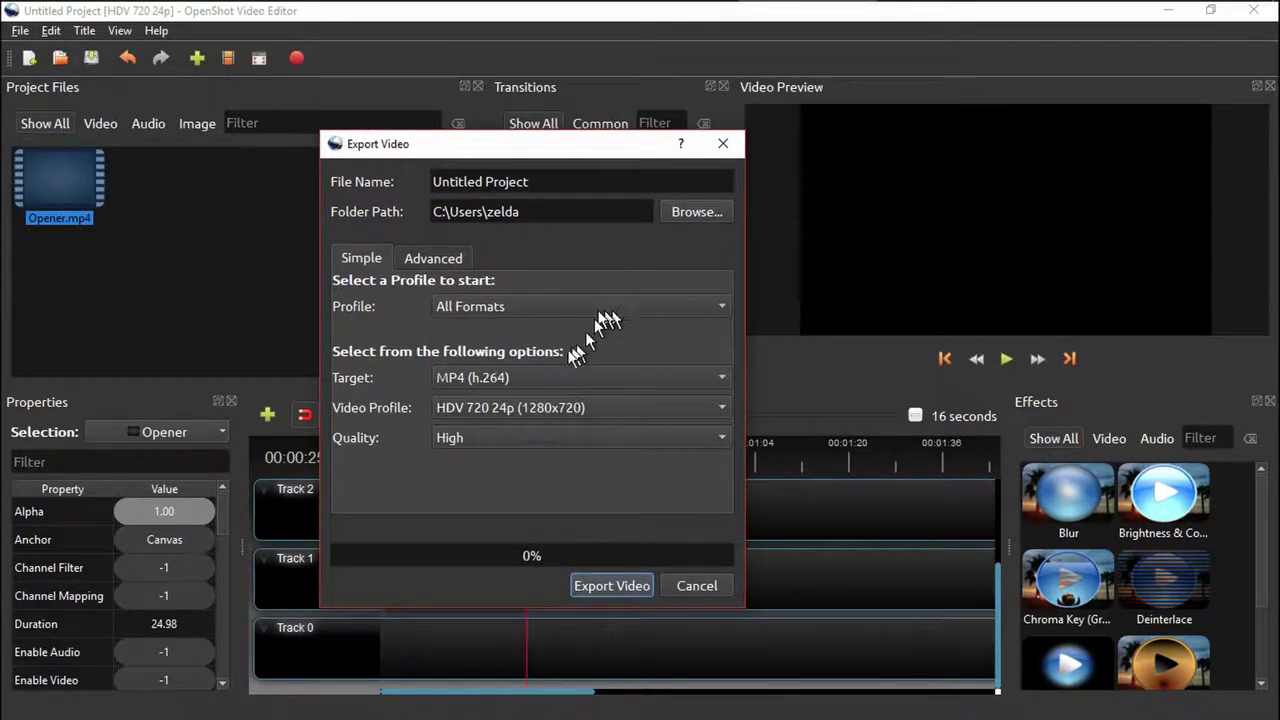
pyautogui.click(467, 402)
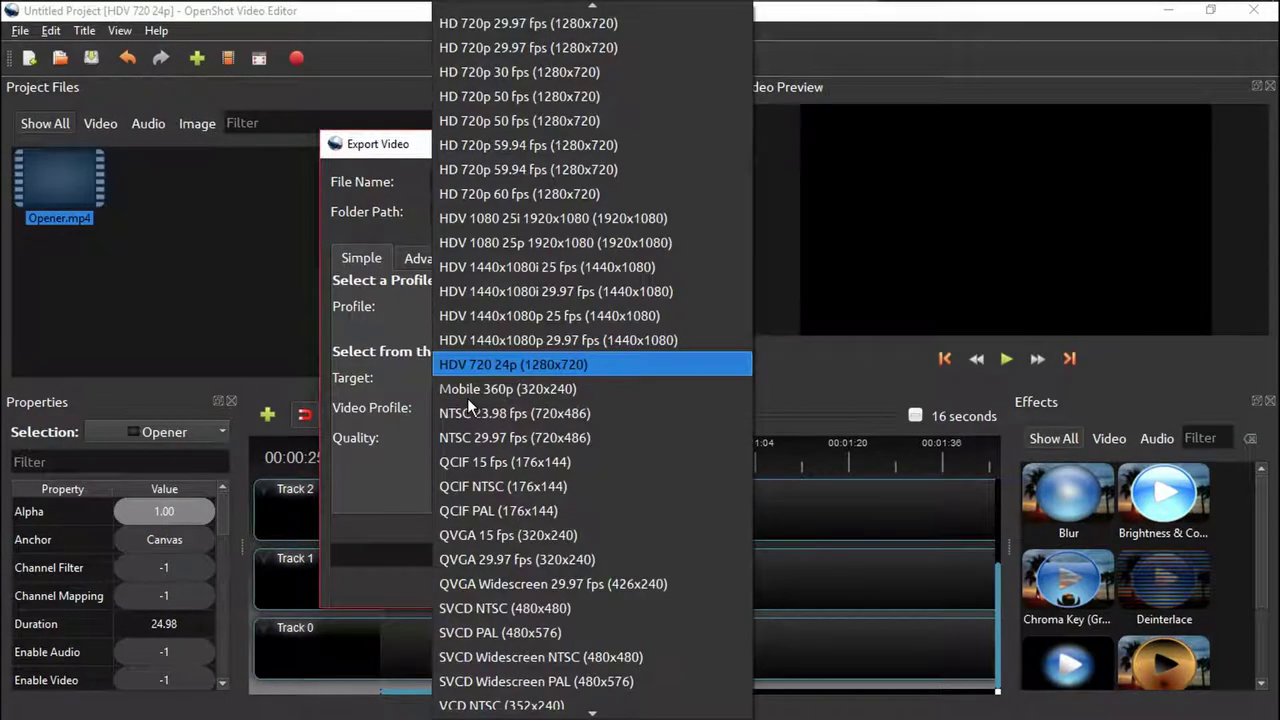
pyautogui.click(567, 238)
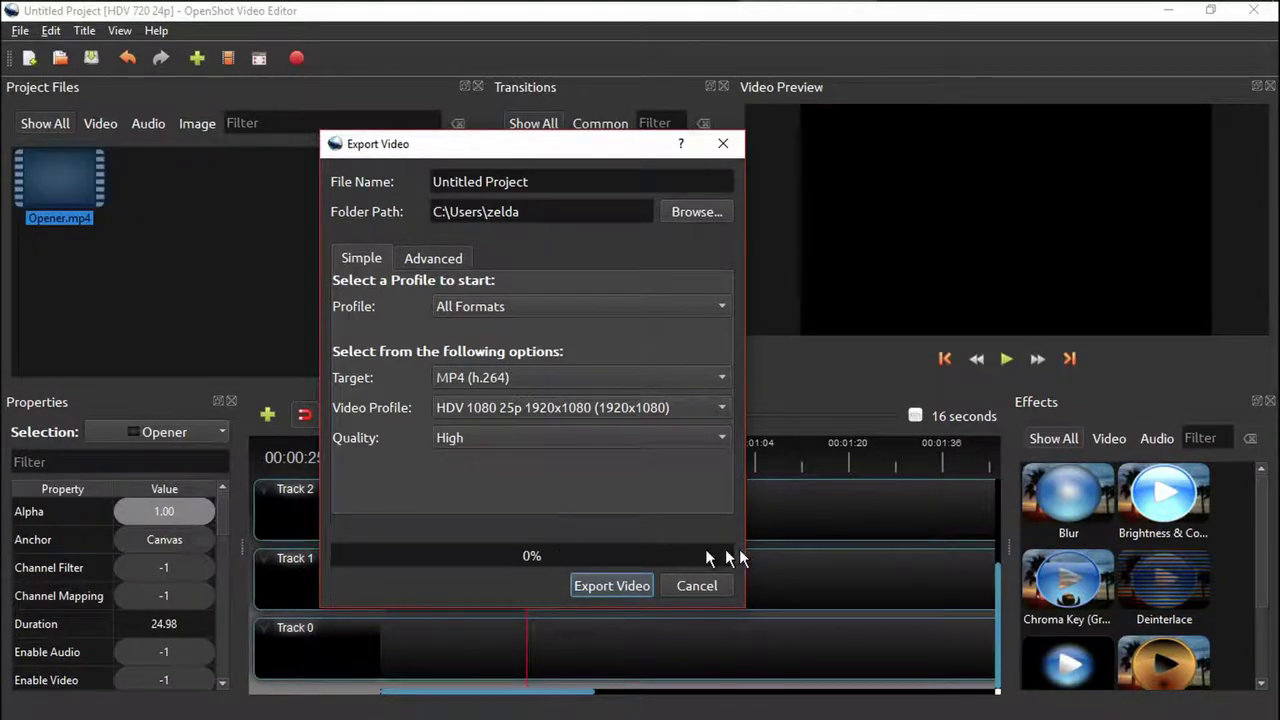
# Step: Review the advanced video, image sequence and profile settings of the export, and export the video
pyautogui.click(433, 258)
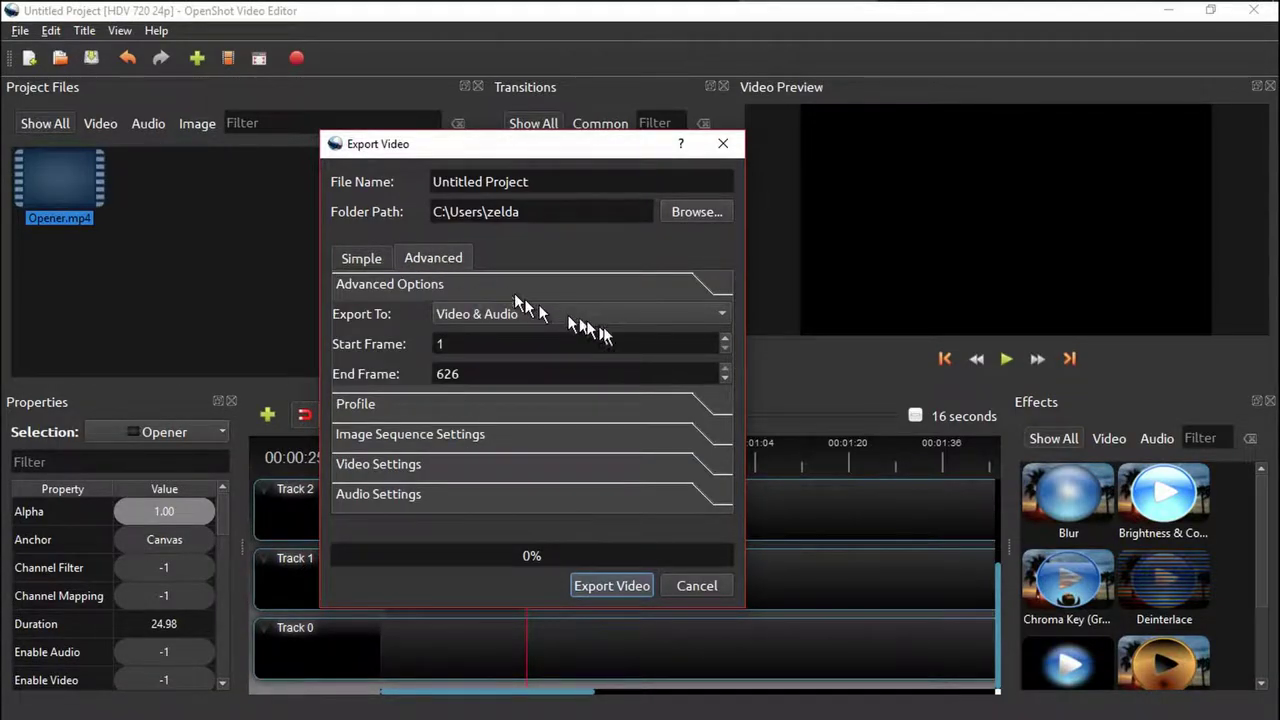
pyautogui.click(388, 465)
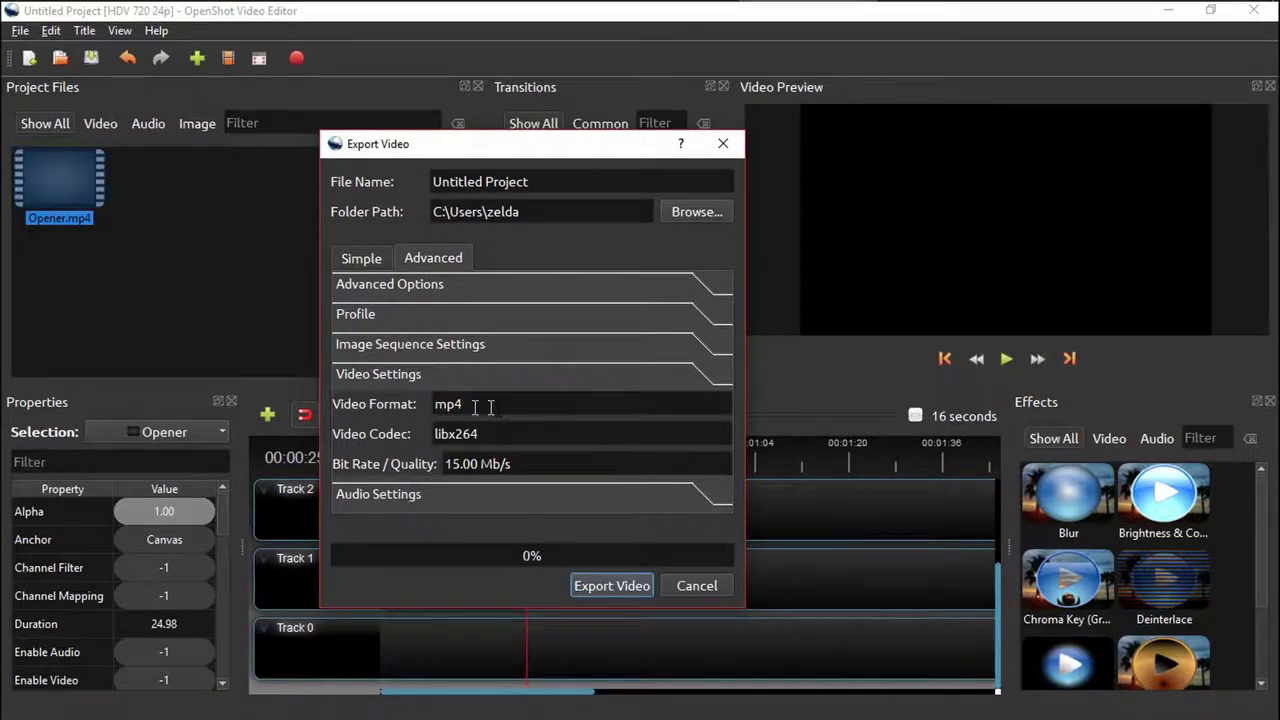
pyautogui.click(397, 344)
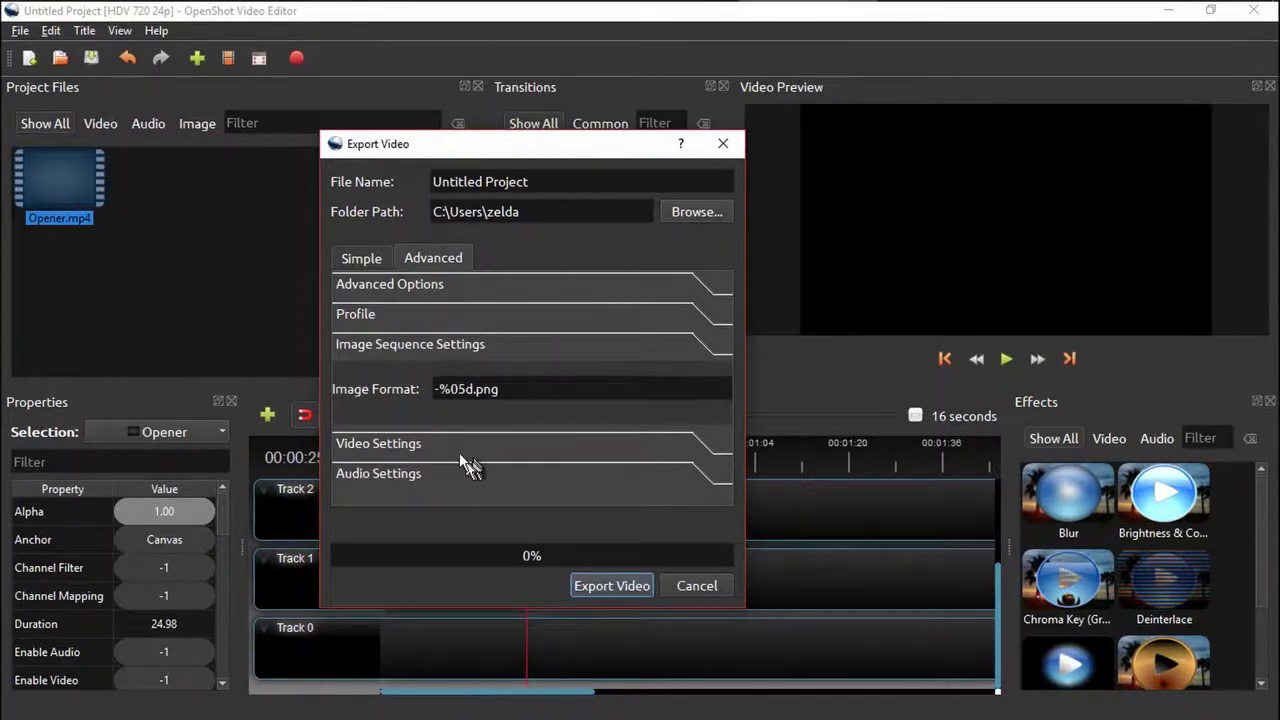
pyautogui.click(388, 314)
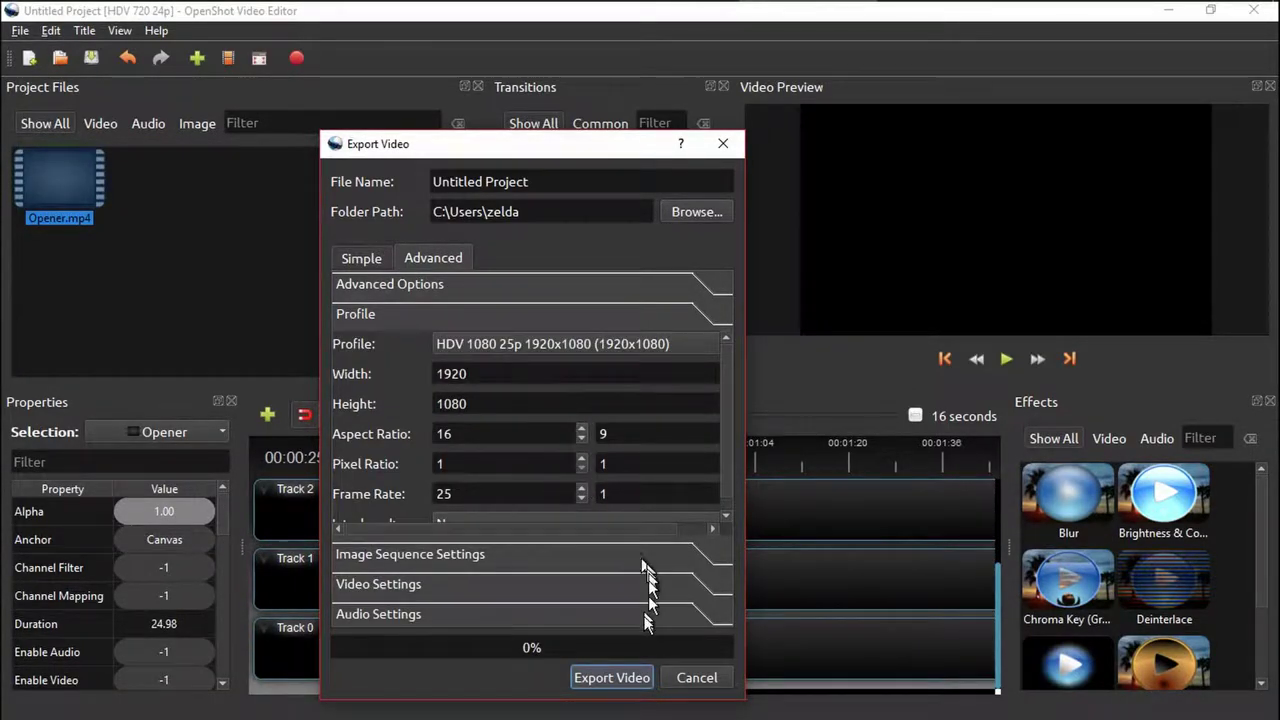
pyautogui.click(614, 682)
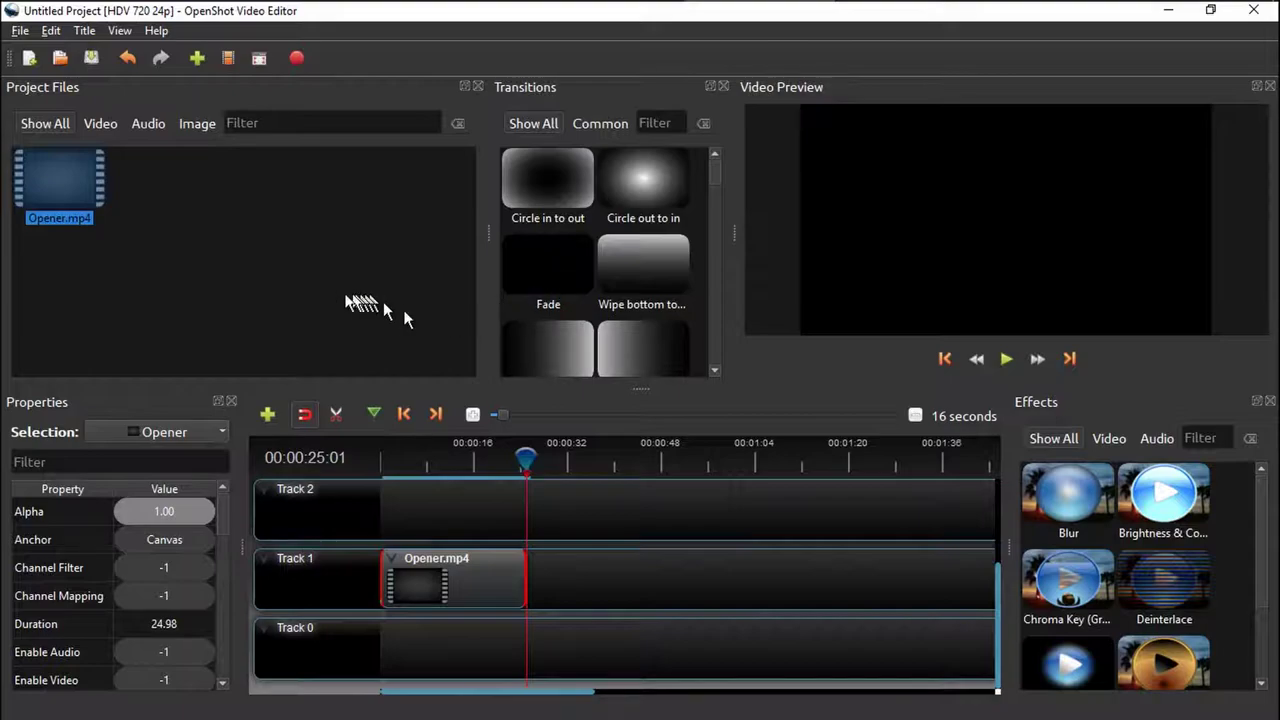
# Step: Reopen the video export dialog and copy its folder path
pyautogui.click(300, 58)
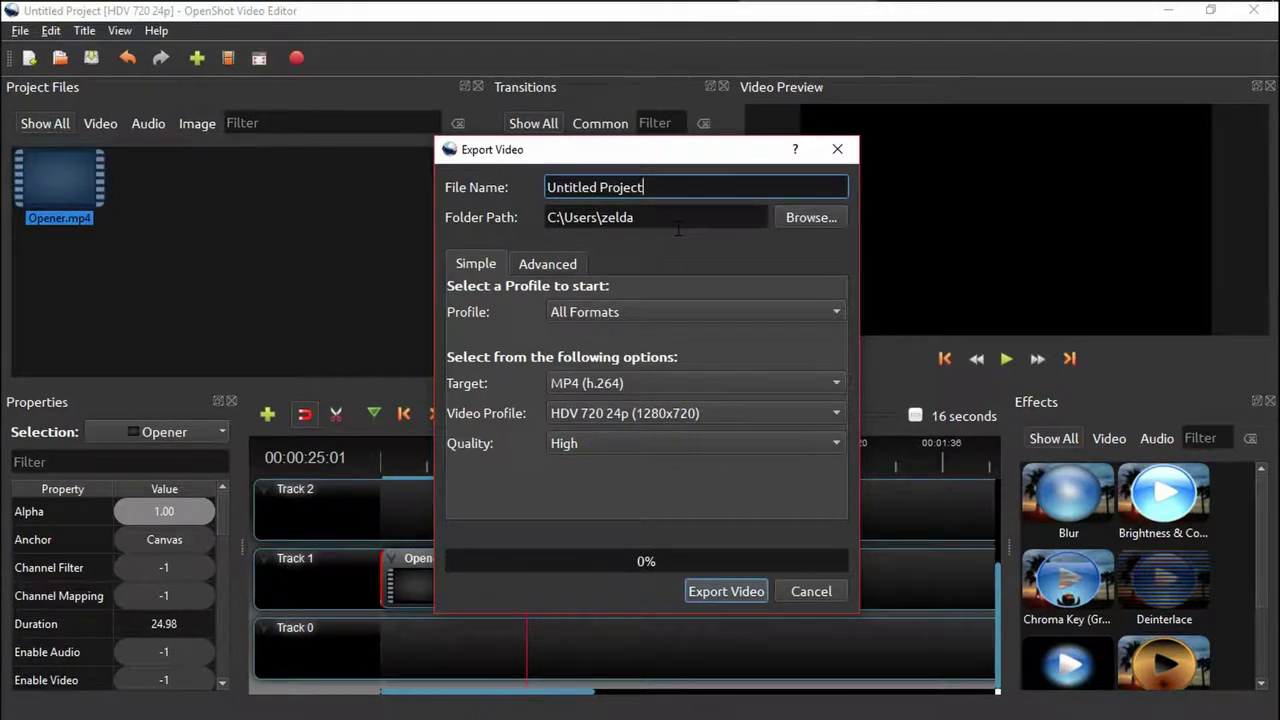
pyautogui.press('Tab')
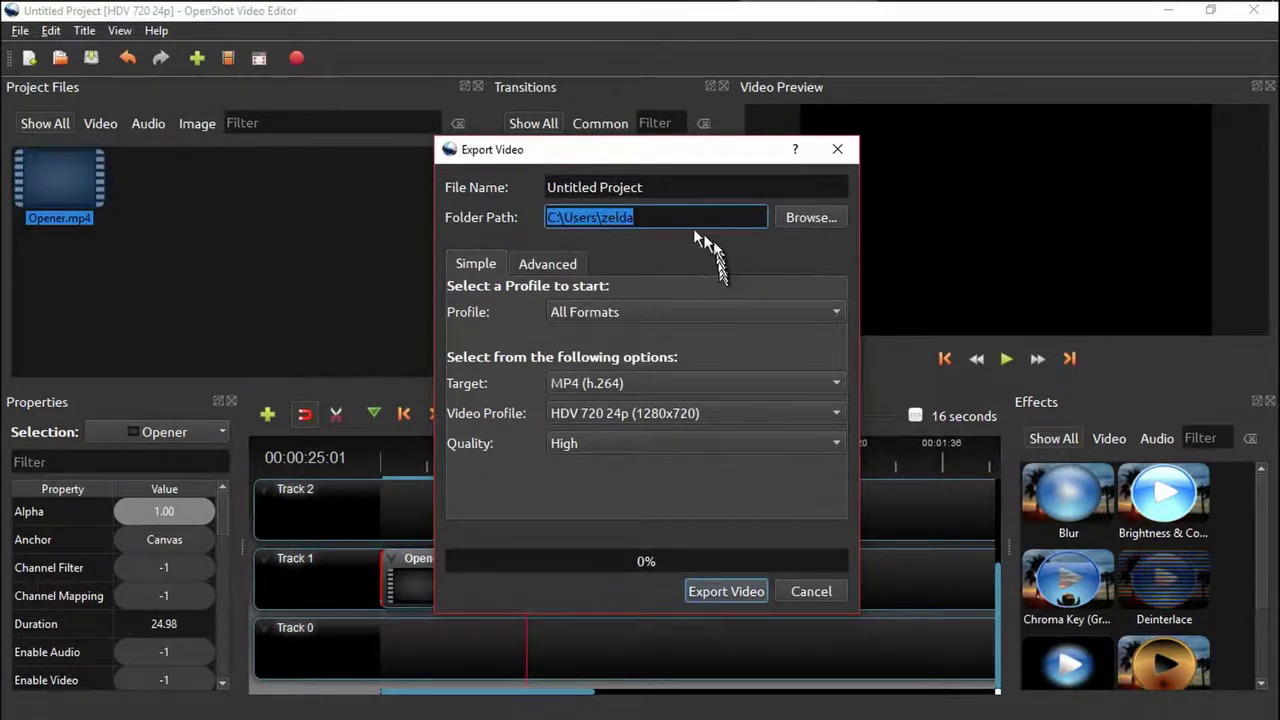
pyautogui.rightClick(590, 211)
pyautogui.click(628, 288)
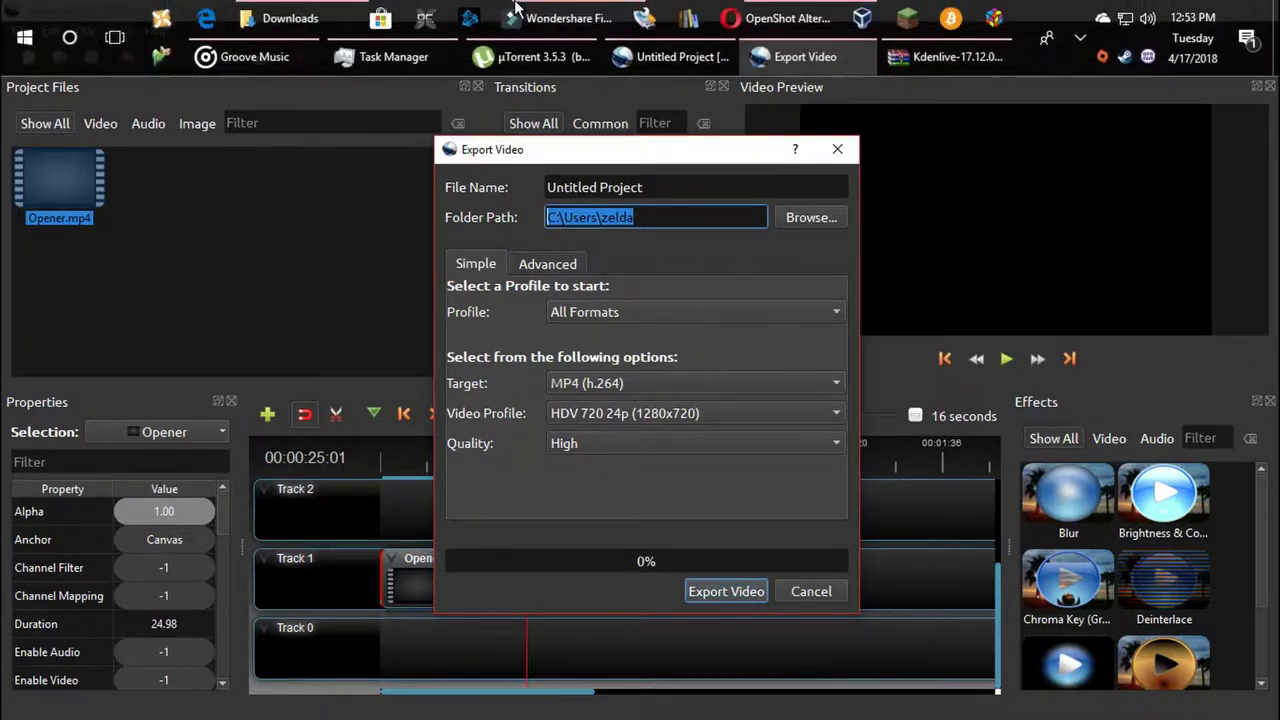
# Step: Bring up the Downloads folder window, go to the copied export path, and move the window fully into view
pyautogui.moveTo(580, 8)
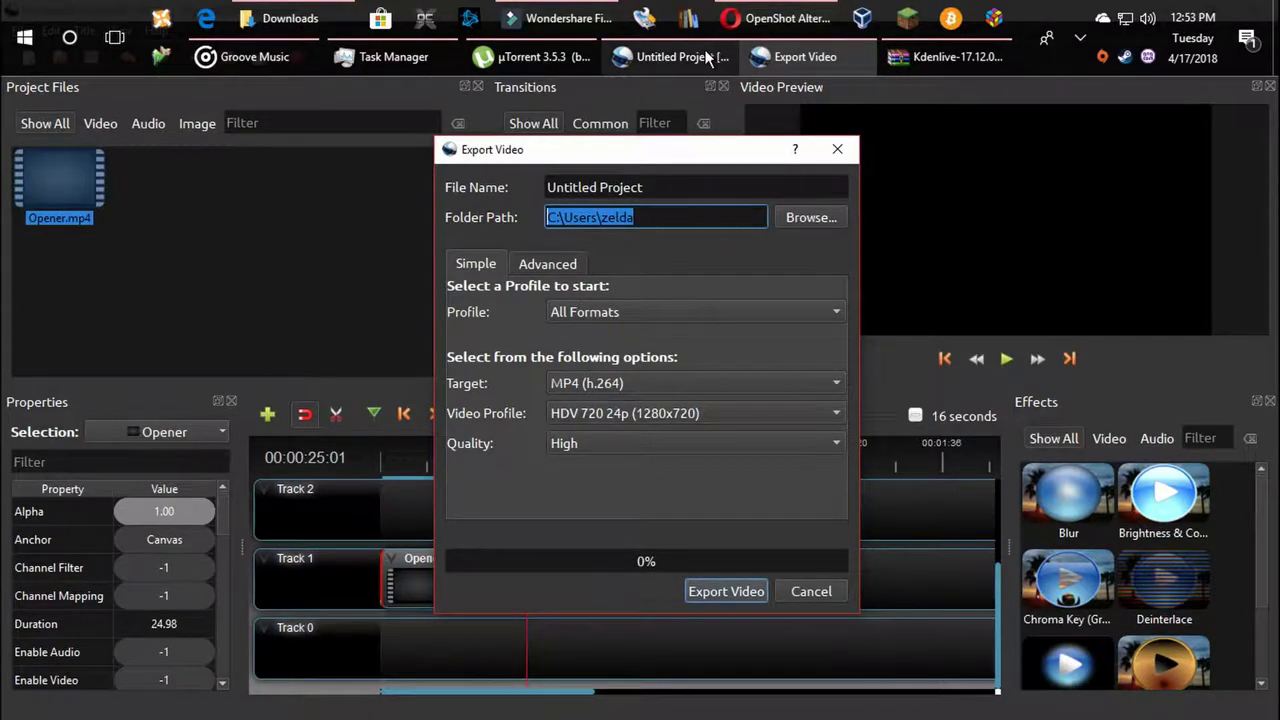
pyautogui.moveTo(707, 58)
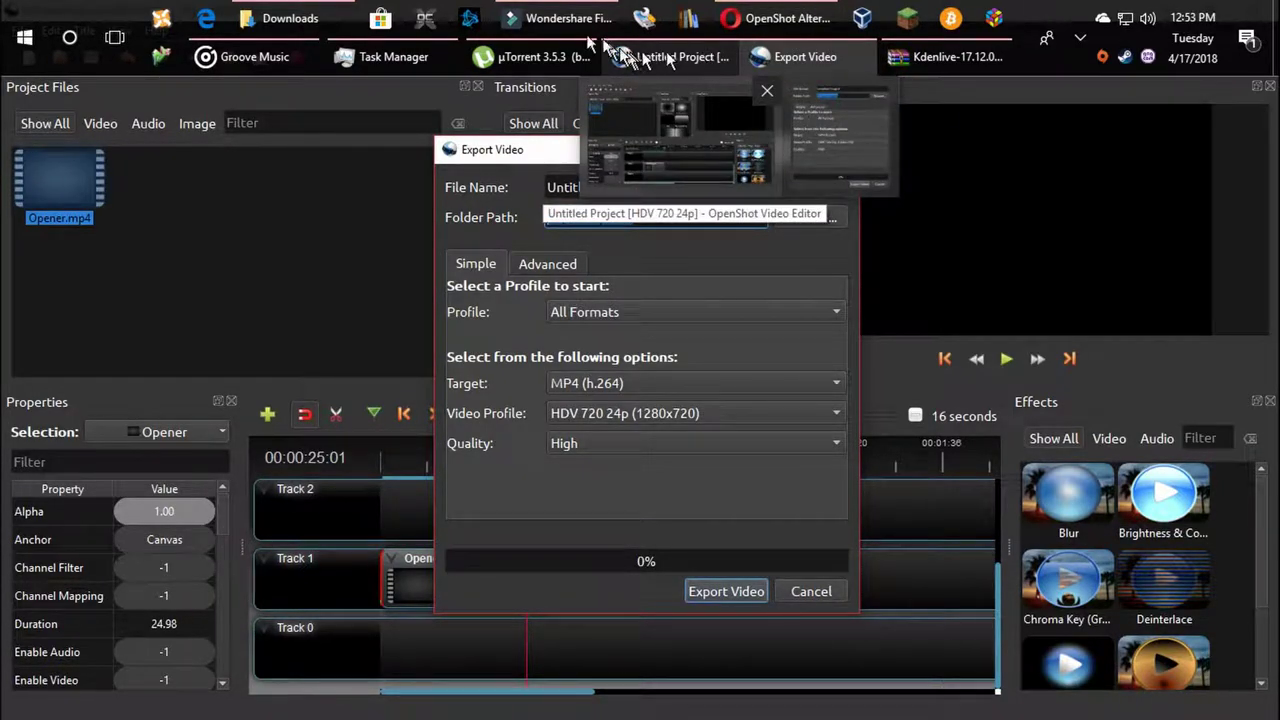
pyautogui.click(290, 18)
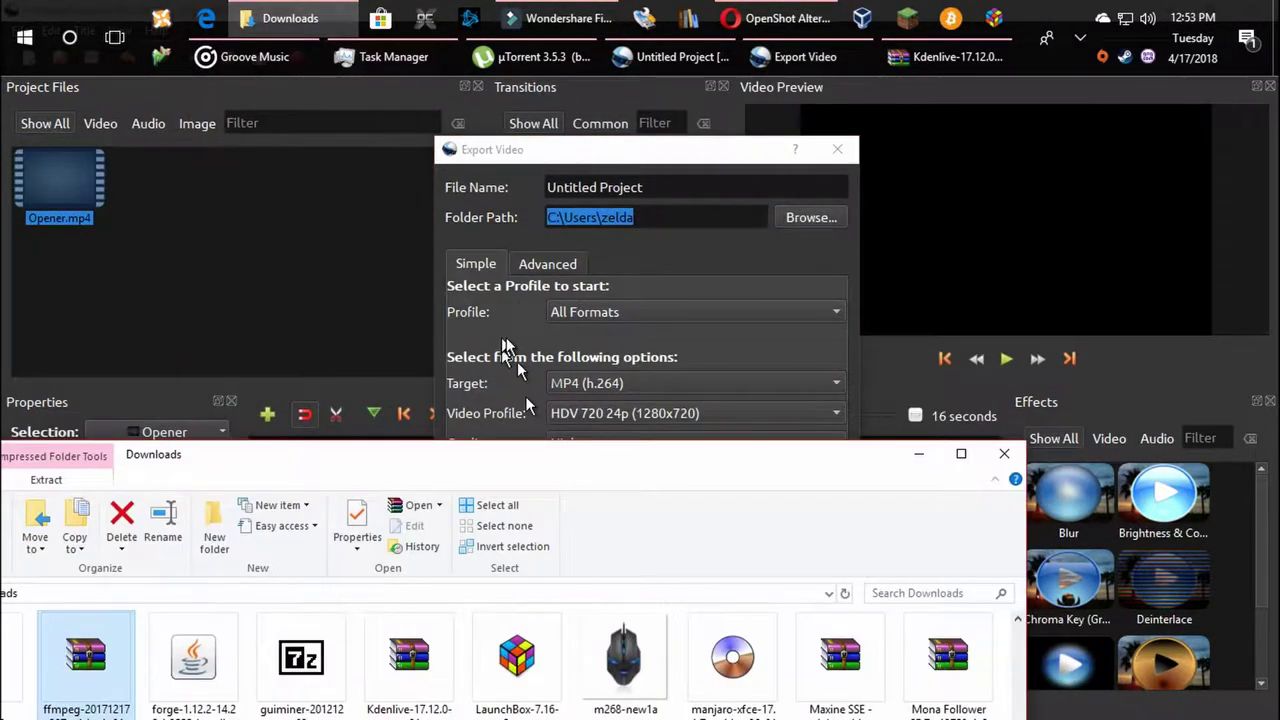
pyautogui.click(454, 598)
pyautogui.moveTo(470, 460); pyautogui.dragTo(640, 220)
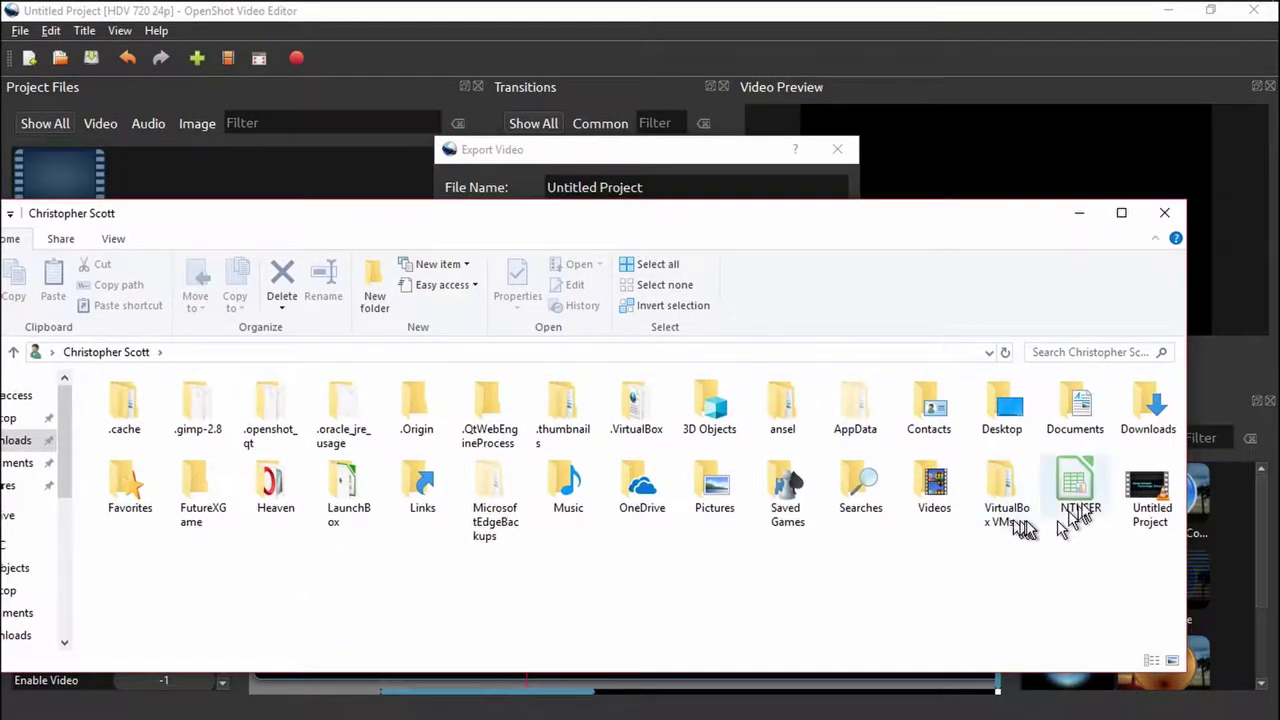
# Step: Play the exported Untitled Project video in VLC at 59% volume, check it in full screen, and close the player
pyautogui.doubleClick(1151, 488)
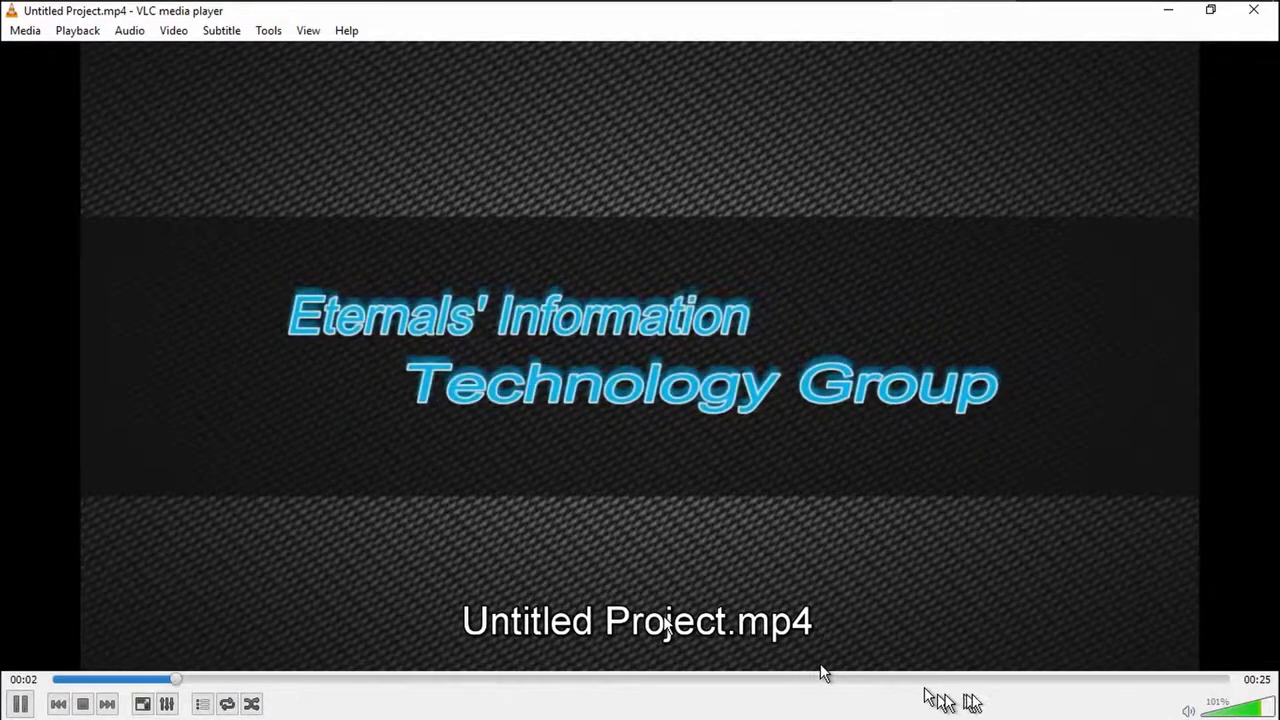
pyautogui.click(1228, 713)
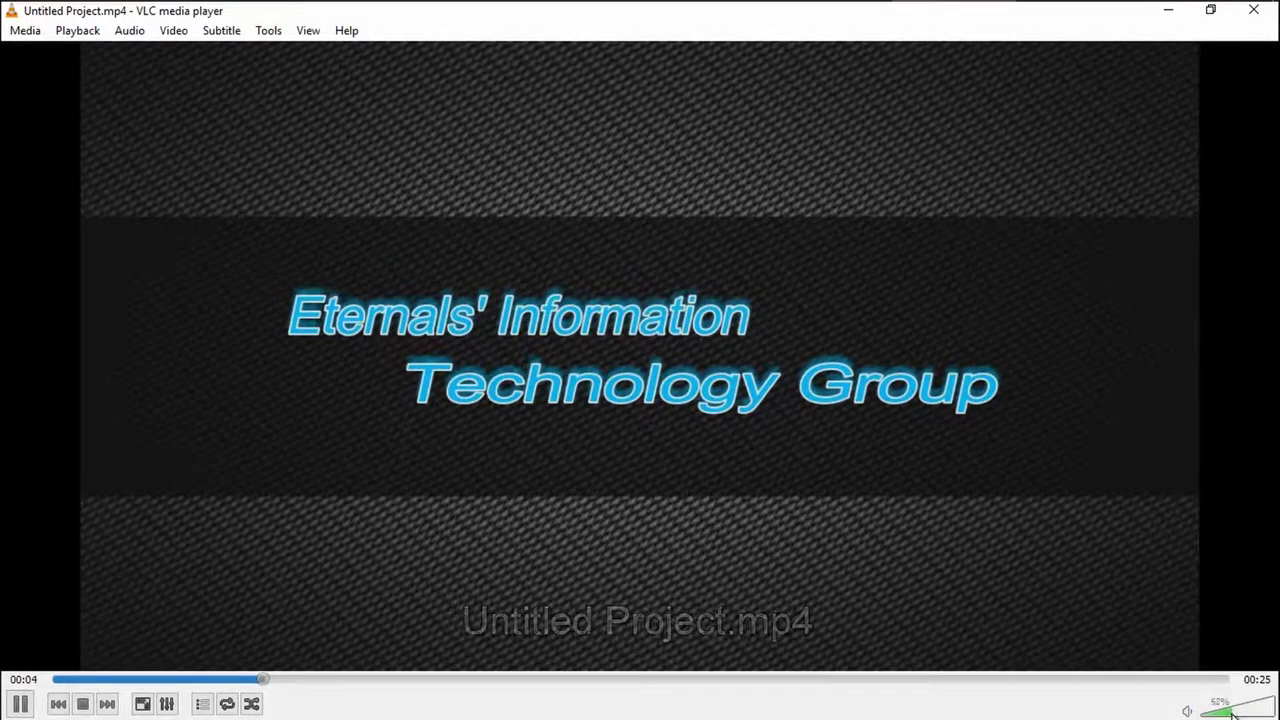
pyautogui.moveTo(1228, 713); pyautogui.dragTo(1237, 714)
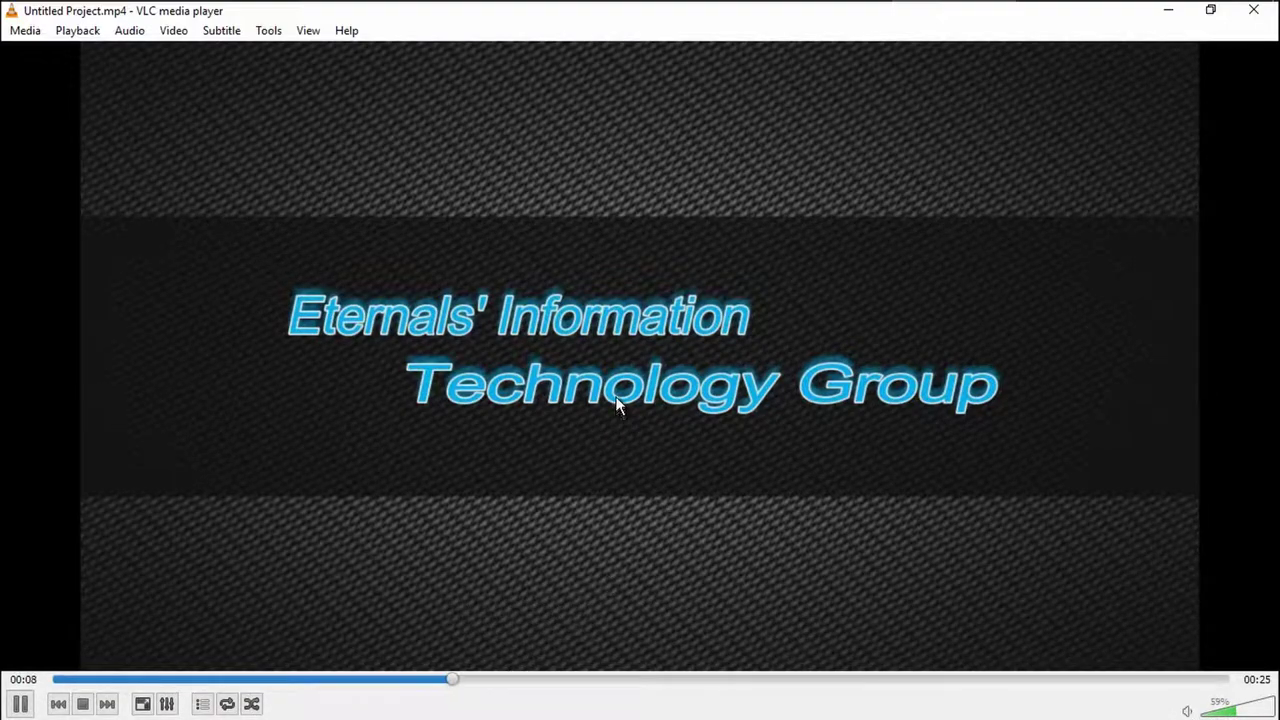
pyautogui.doubleClick(646, 340)
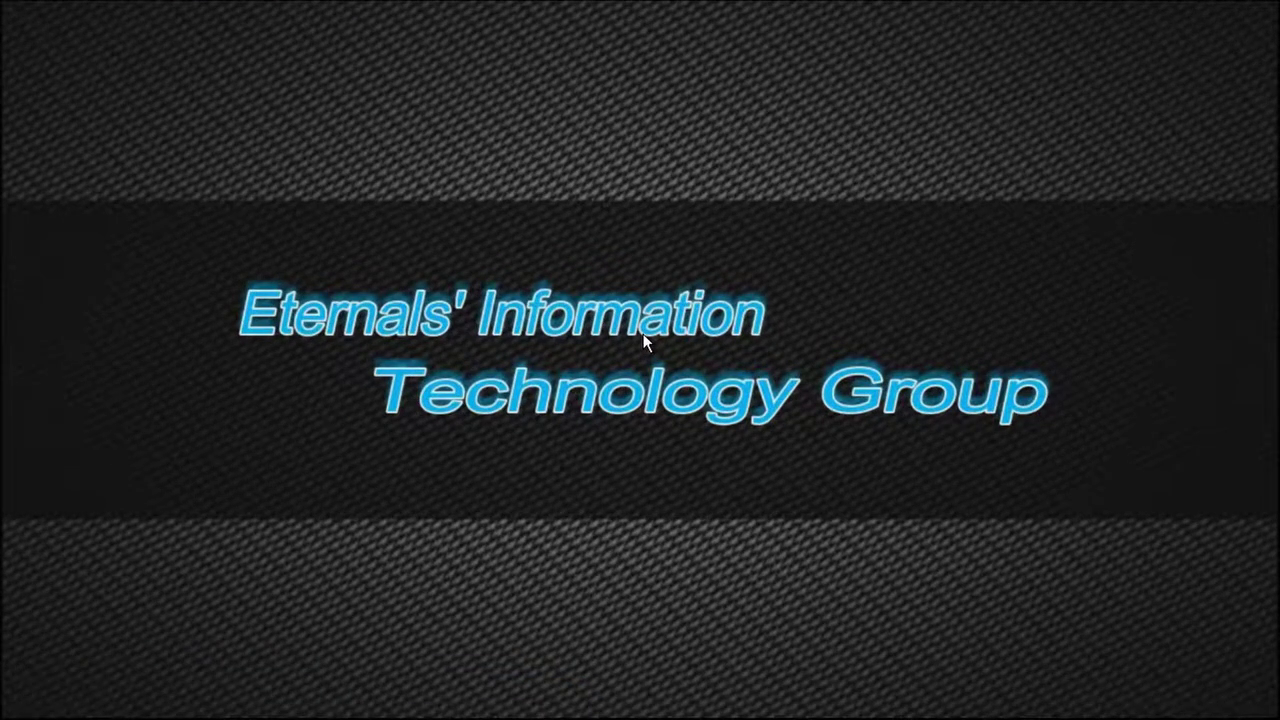
pyautogui.doubleClick(646, 340)
pyautogui.click(1252, 8)
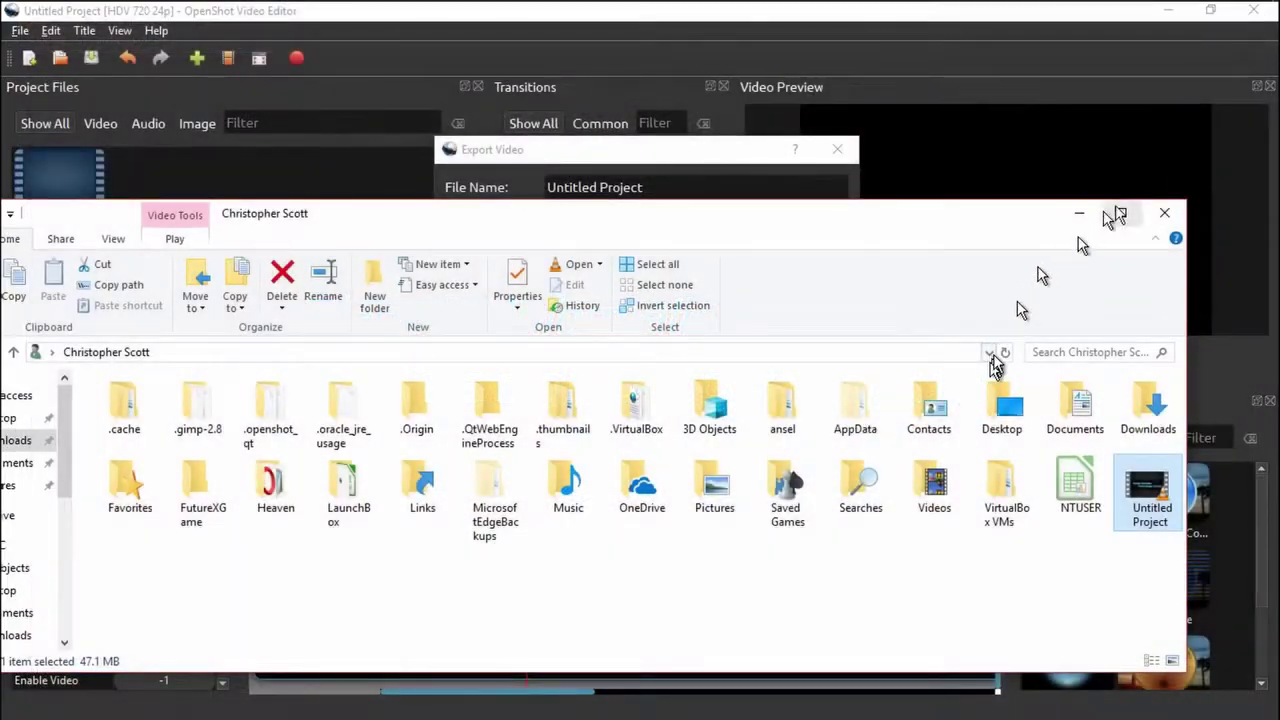
# Step: Close the export folder window and the Export Video dialog, and minimize OpenShot
pyautogui.click(1164, 213)
pyautogui.click(837, 149)
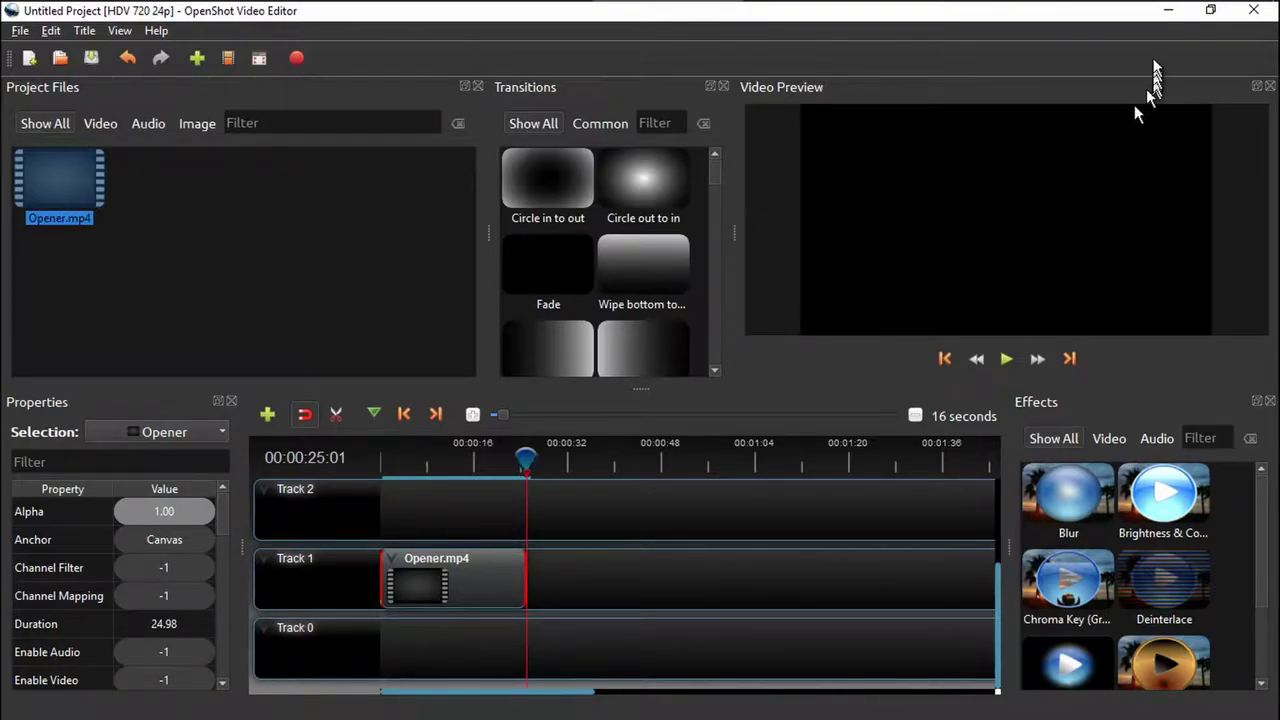
pyautogui.click(1167, 11)
# Step: Switch to Wondershare Filmora, split the GOPR0370 clip above the title at 00:05:55.22, and minimize the editor
pyautogui.moveTo(846, 9)
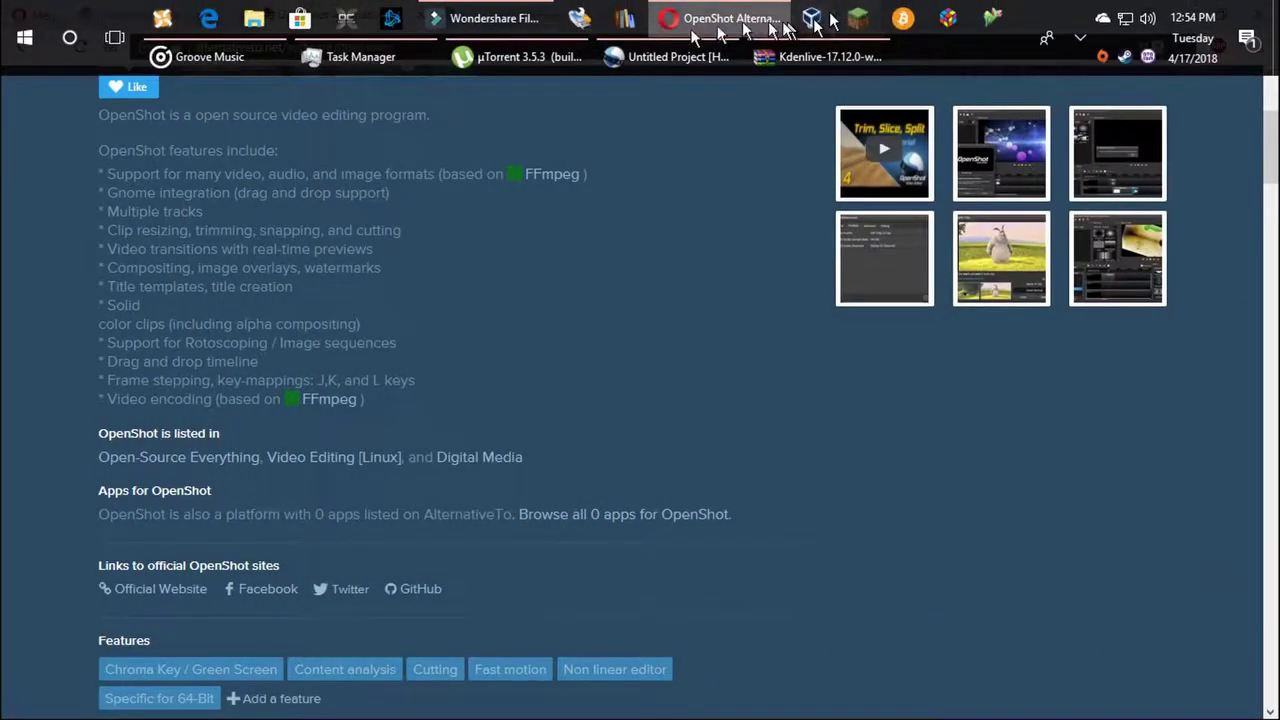
pyautogui.click(535, 28)
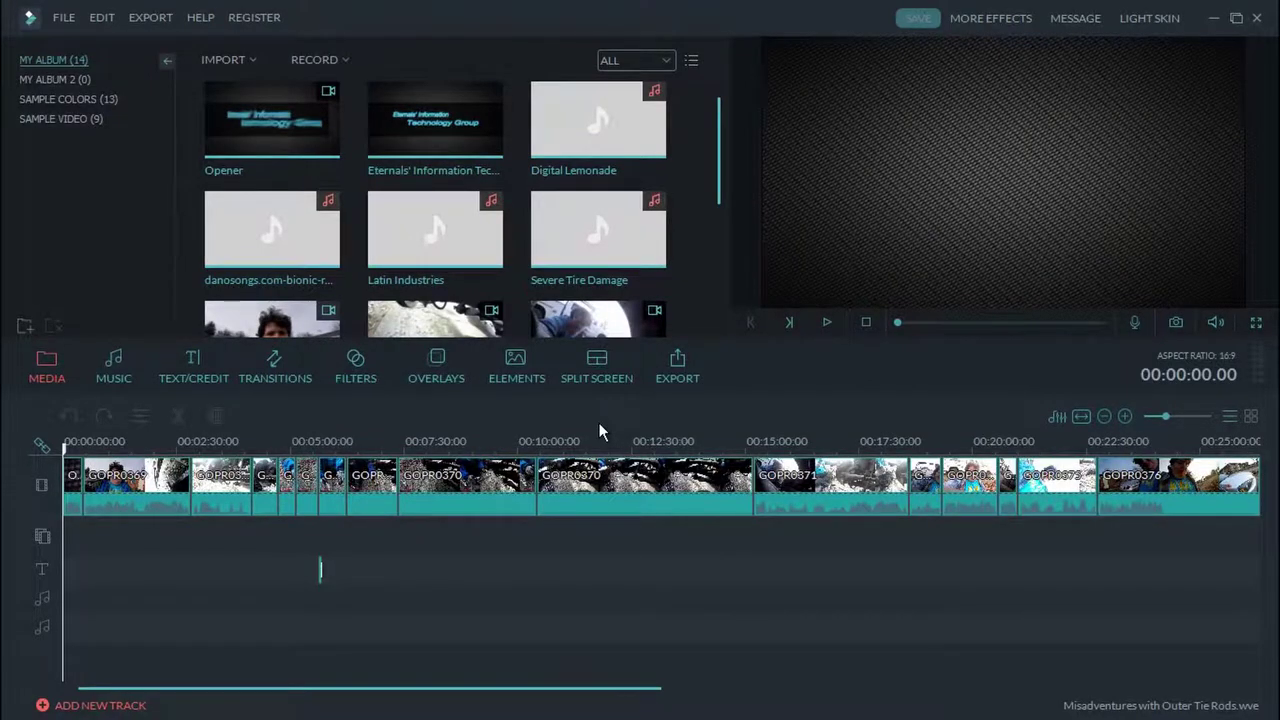
pyautogui.scroll(1, 340, 446)
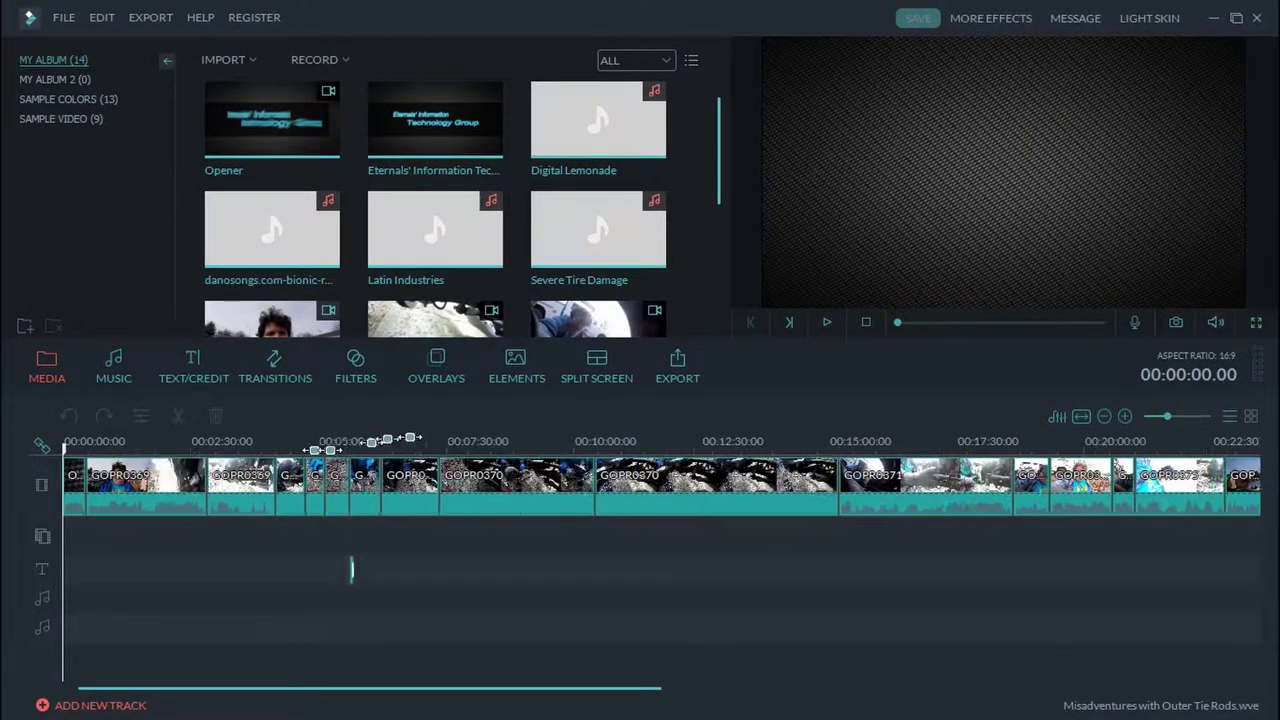
pyautogui.scroll(5, 340, 446)
pyautogui.moveTo(128, 695); pyautogui.dragTo(310, 692)
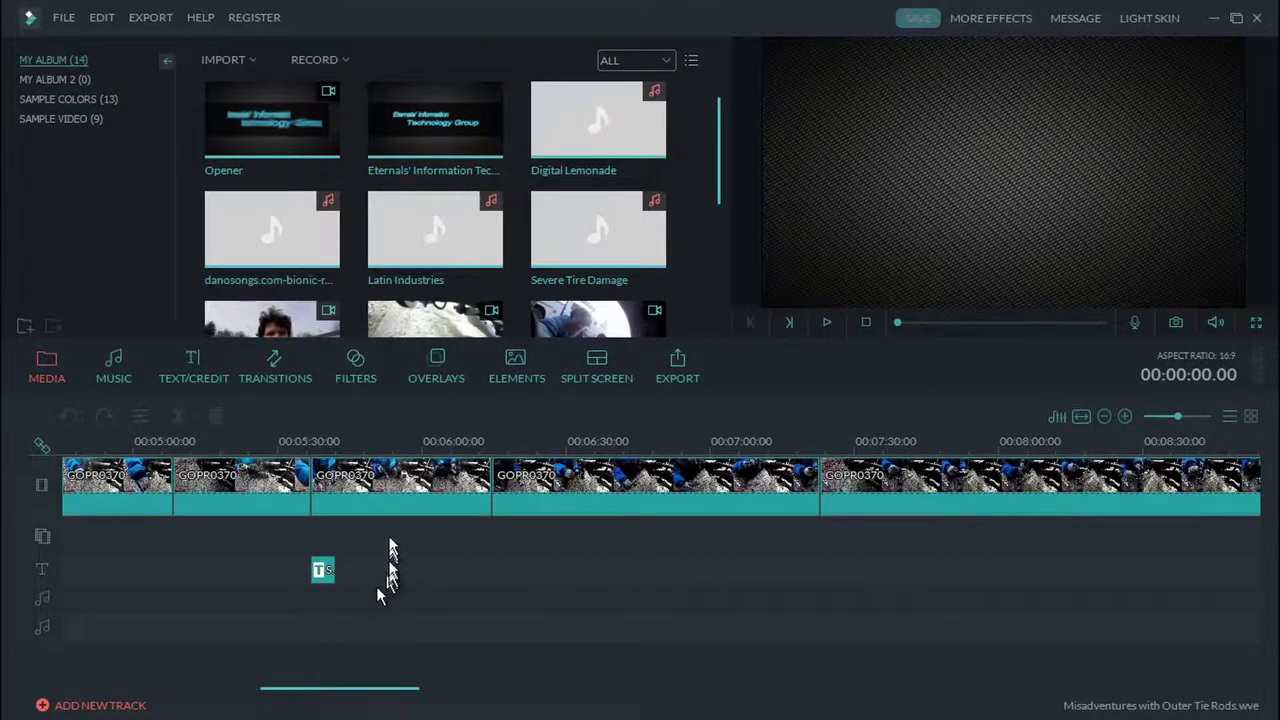
pyautogui.click(402, 446)
pyautogui.click(420, 478)
pyautogui.rightClick(420, 478)
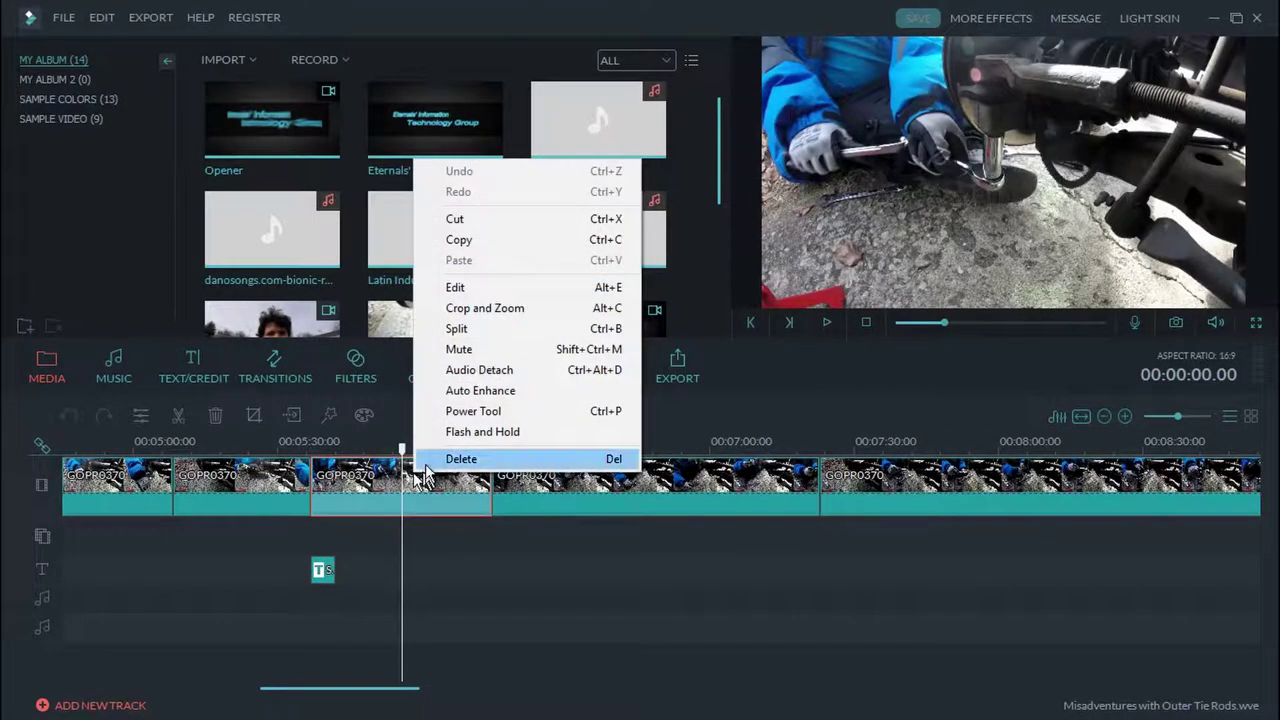
pyautogui.click(470, 331)
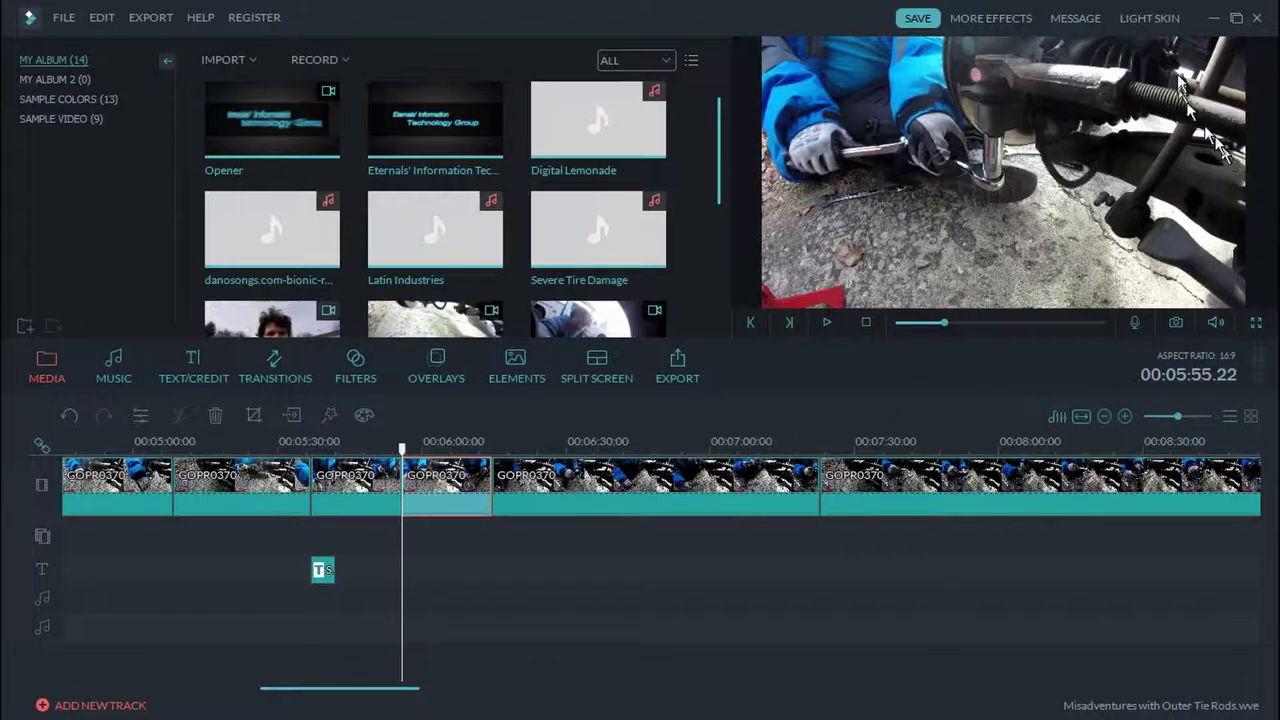
pyautogui.click(1213, 19)
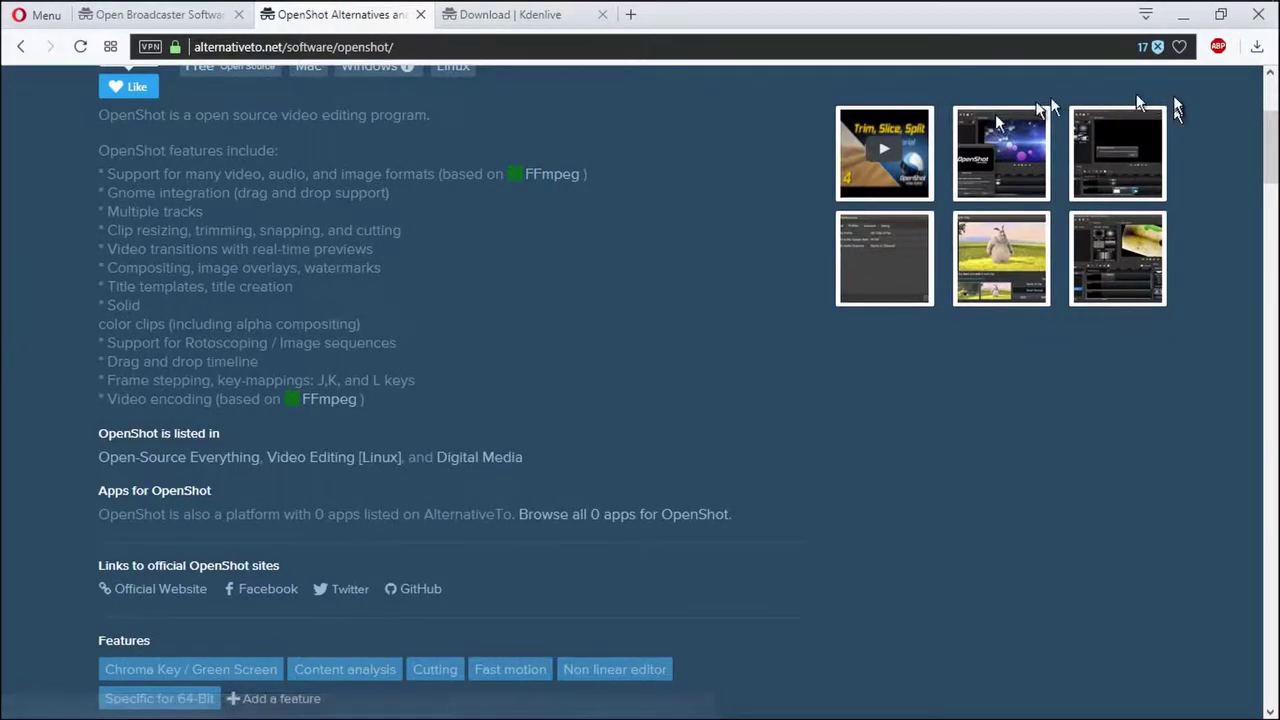